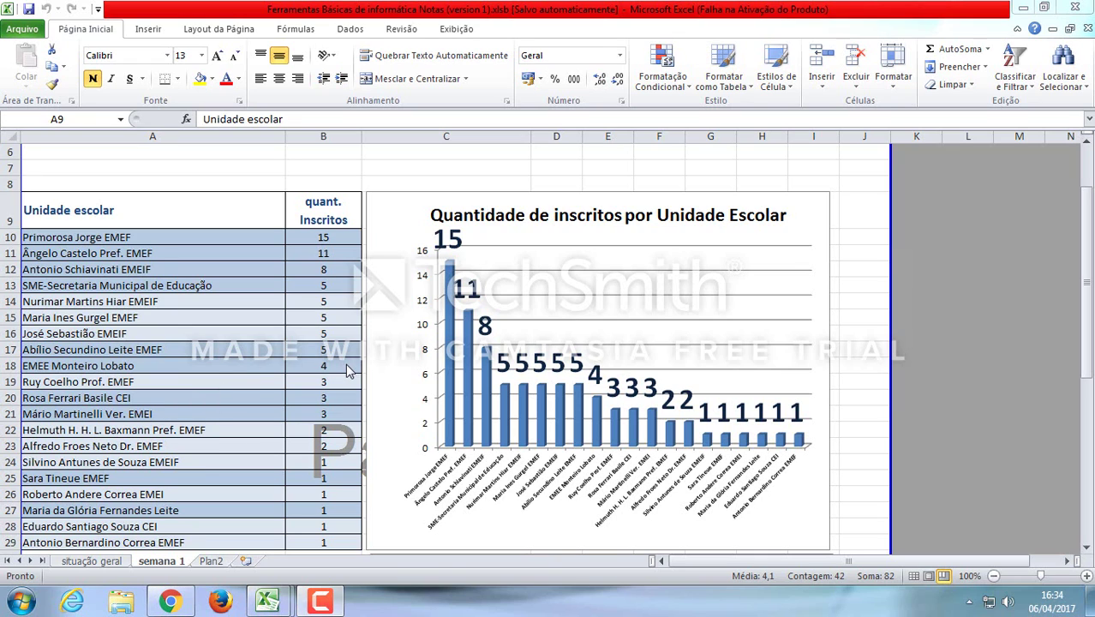
Examine the enrolment table with its column and pie charts on the semana 1 sheet, including the two header cells
left_click(870, 273)
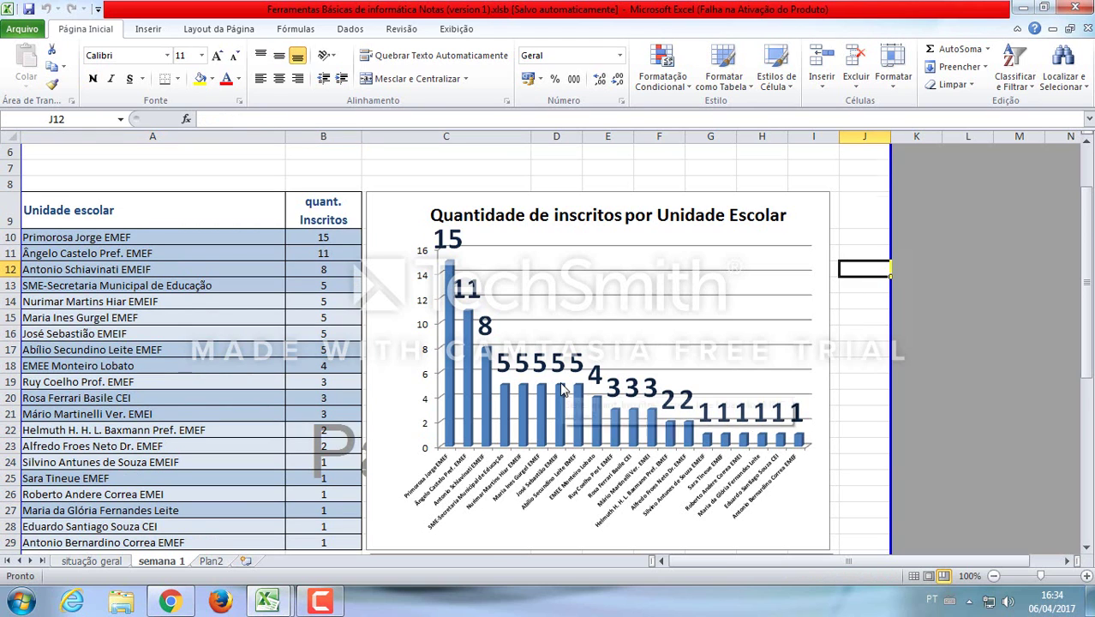
scroll(562, 388, "down", 3)
scroll(563, 390, "down", 2)
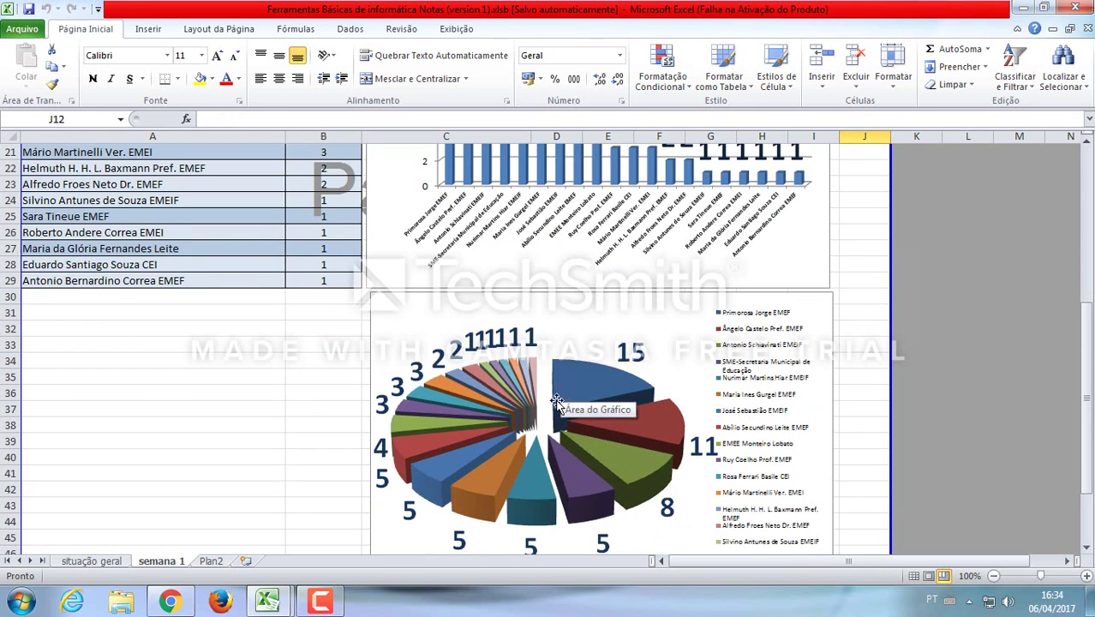
scroll(277, 413, "down", 1)
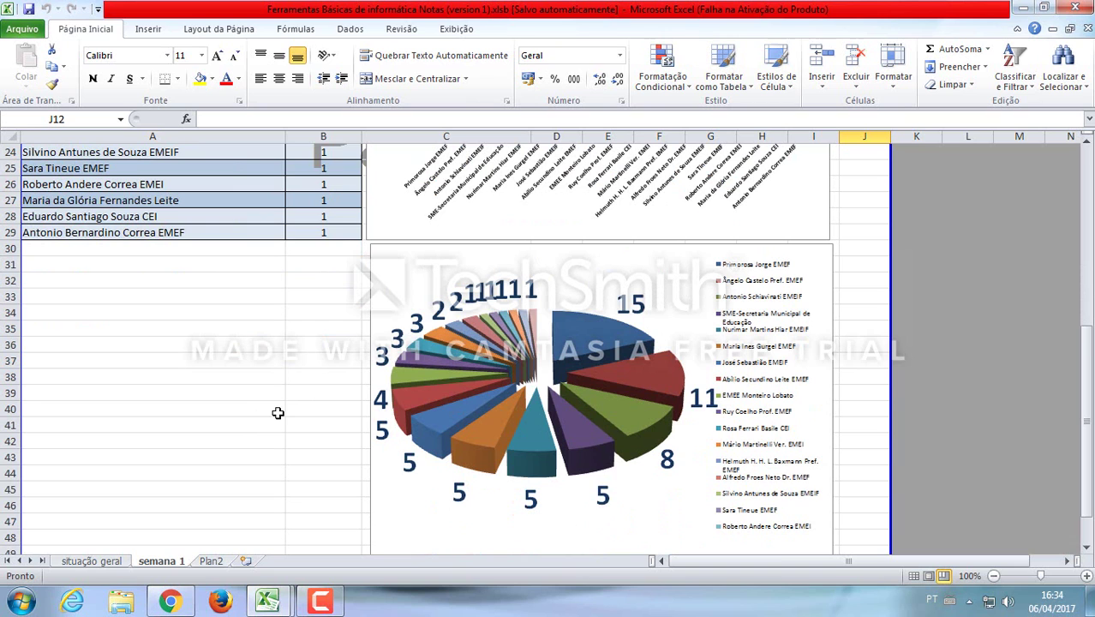
scroll(277, 413, "up", 6)
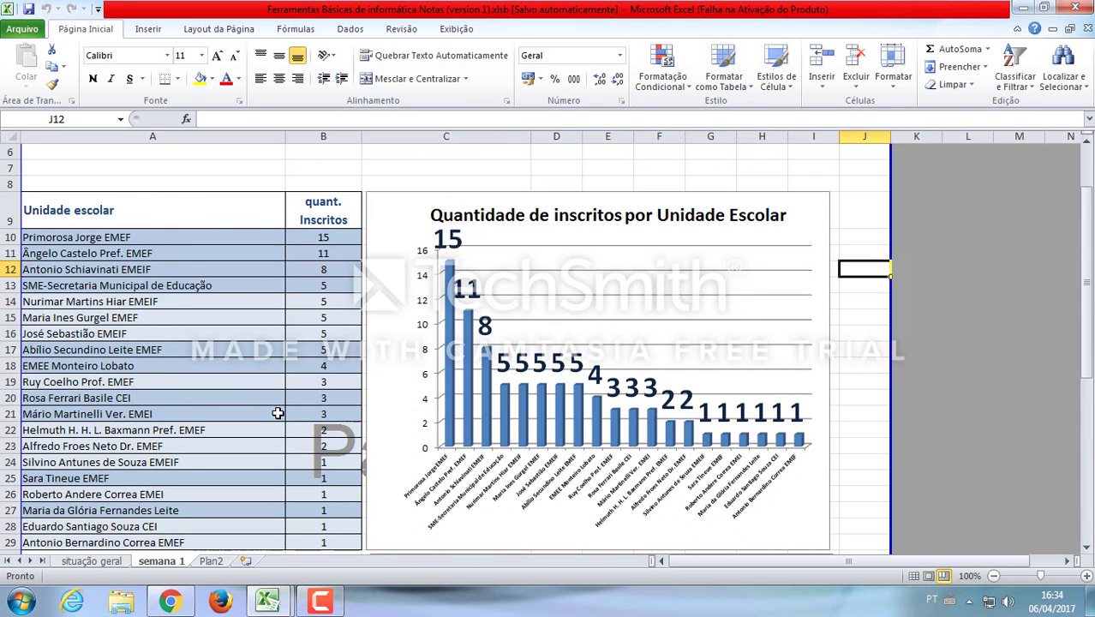
left_click_drag(73, 220, 334, 463)
scroll(302, 486, "up", 3)
scroll(301, 484, "down", 2)
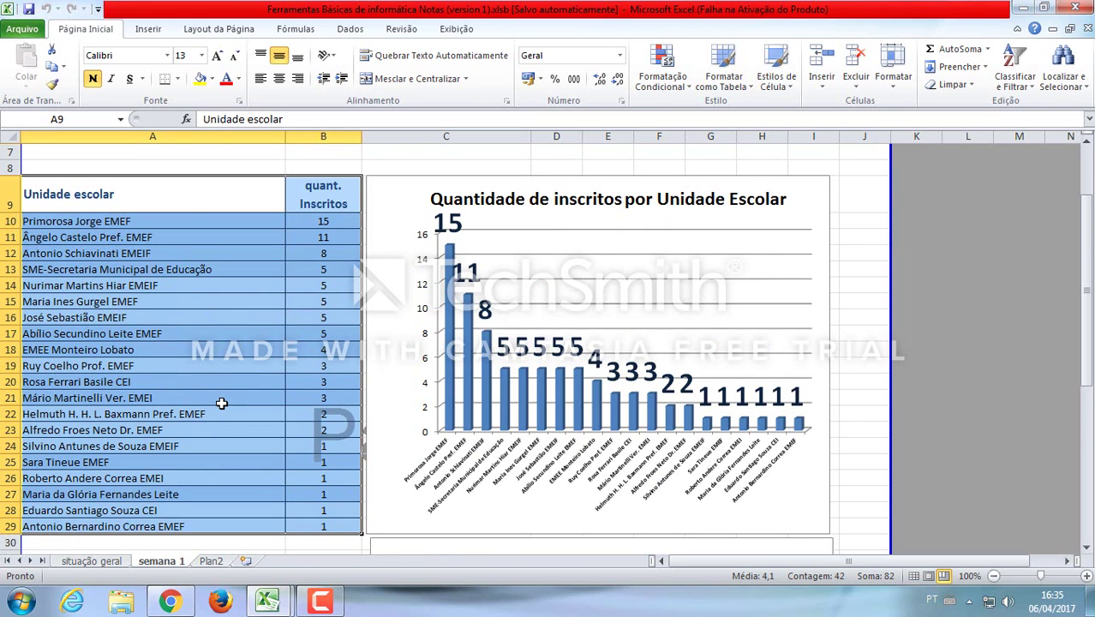
left_click(192, 202)
left_click(234, 165)
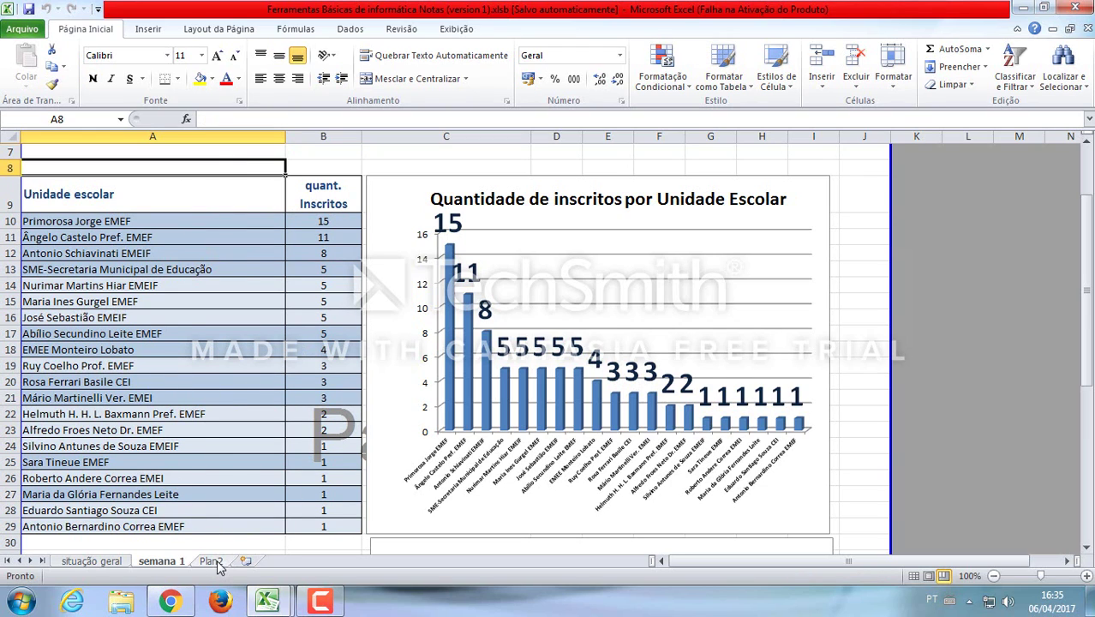
double_click(47, 193)
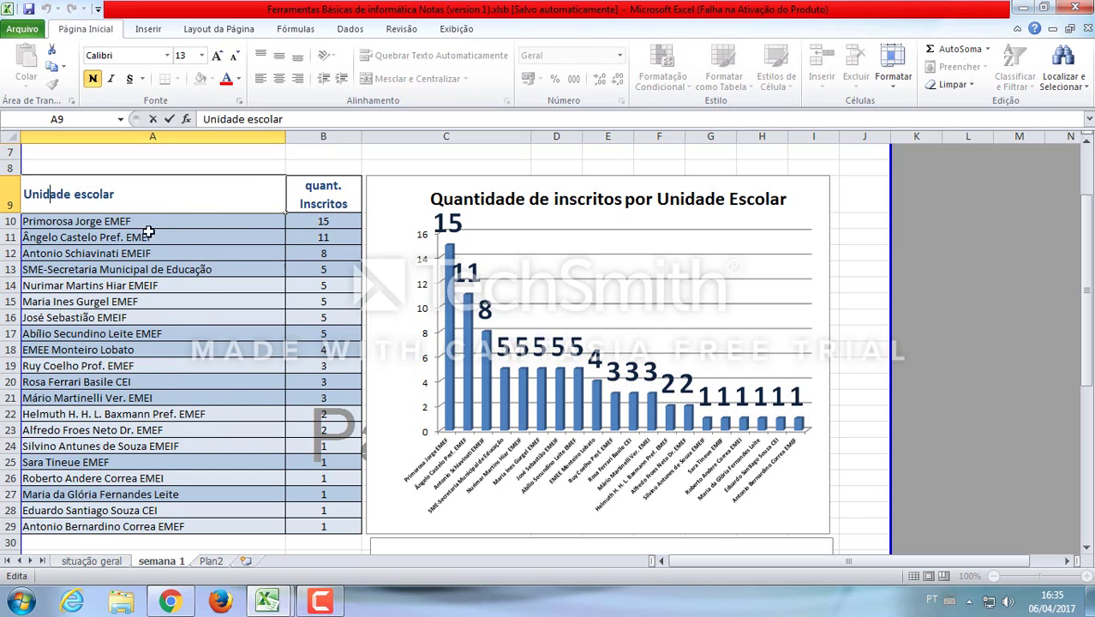
left_click(323, 197)
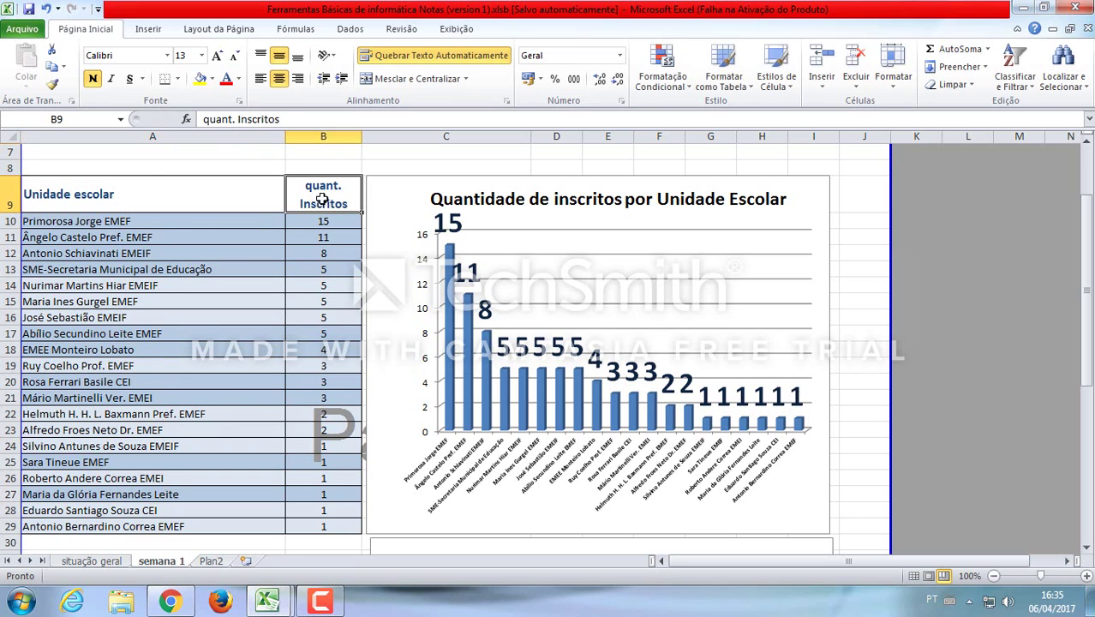
left_click(41, 190)
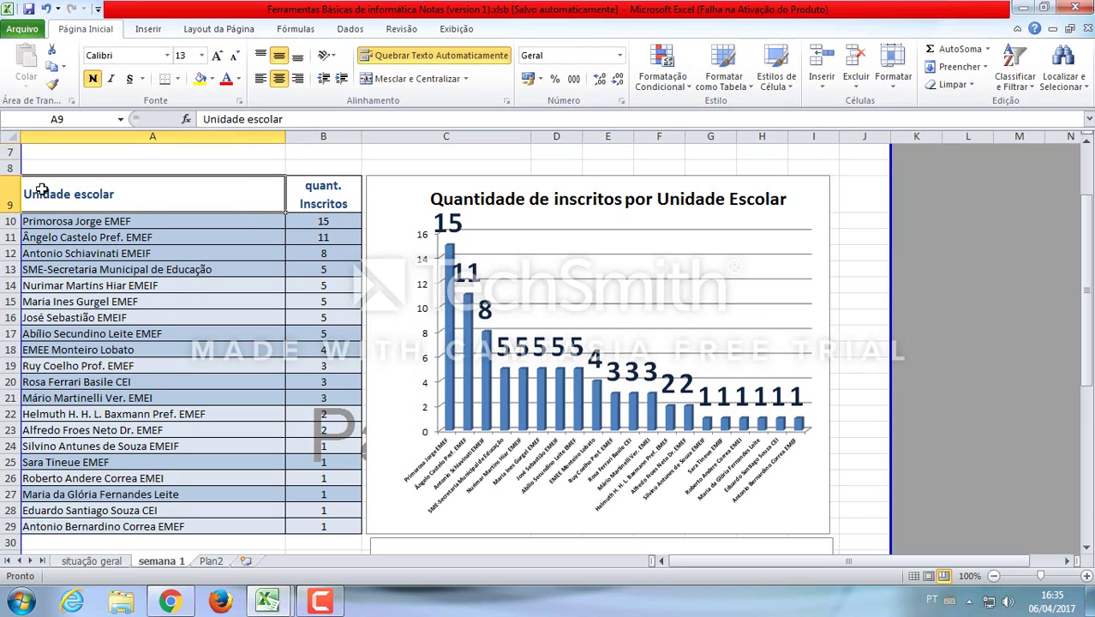
Select the whole enrolment table, A9:B29, with both headers and look over the charts based on it
left_click_drag(41, 190, 316, 525)
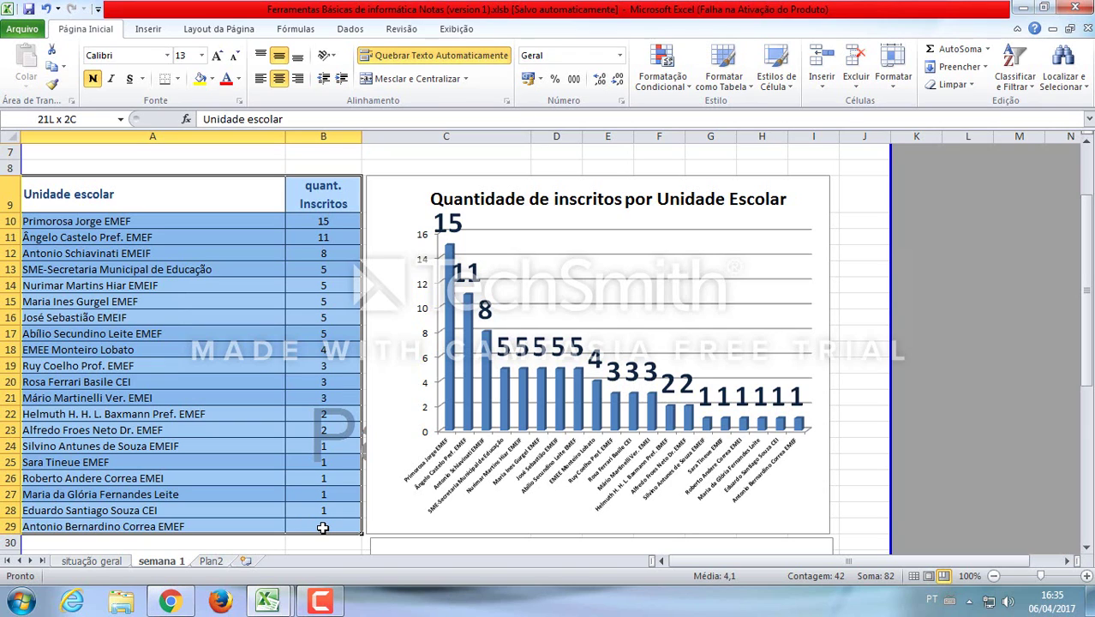
left_click_drag(323, 527, 322, 527)
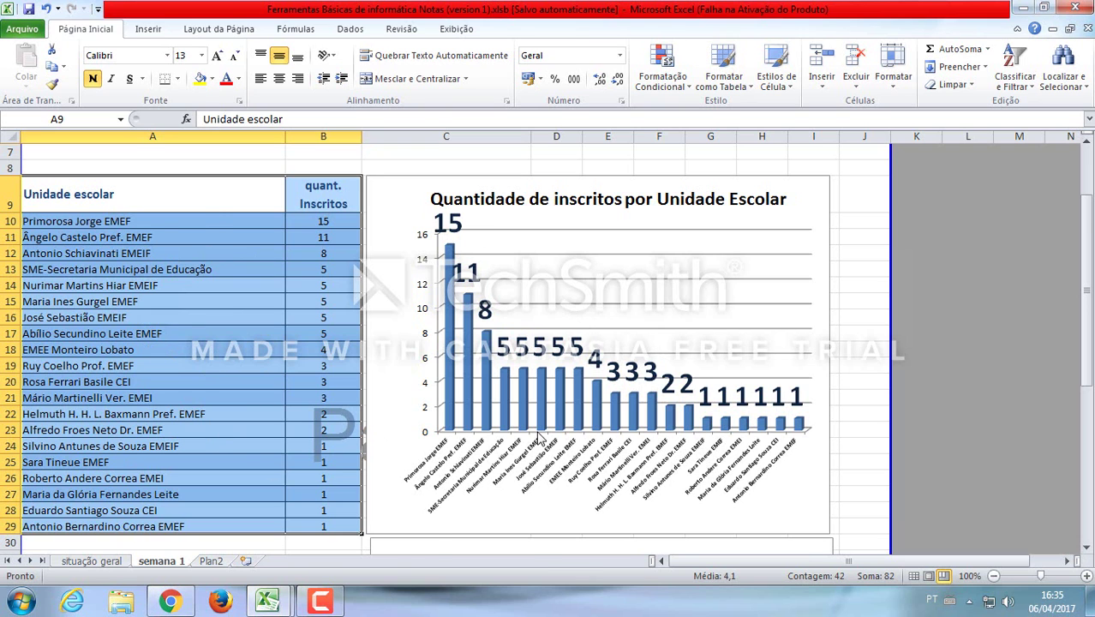
scroll(537, 435, "down", 2)
scroll(537, 435, "down", 3)
scroll(446, 409, "up", 6)
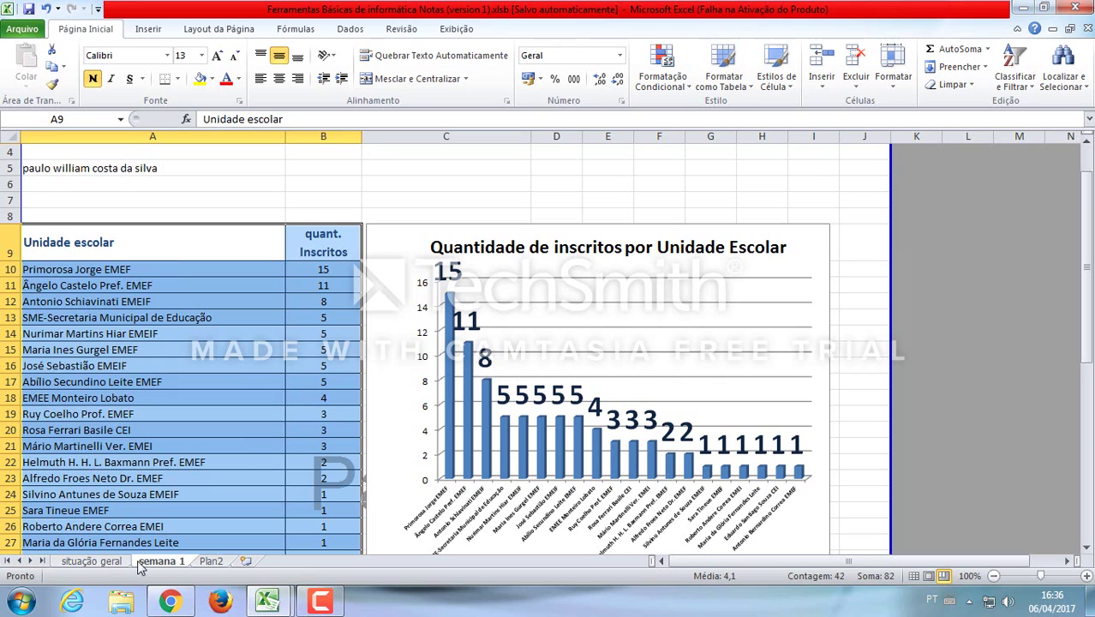
Add a new blank worksheet after Plan2 and make A3 its active cell
left_click(246, 563)
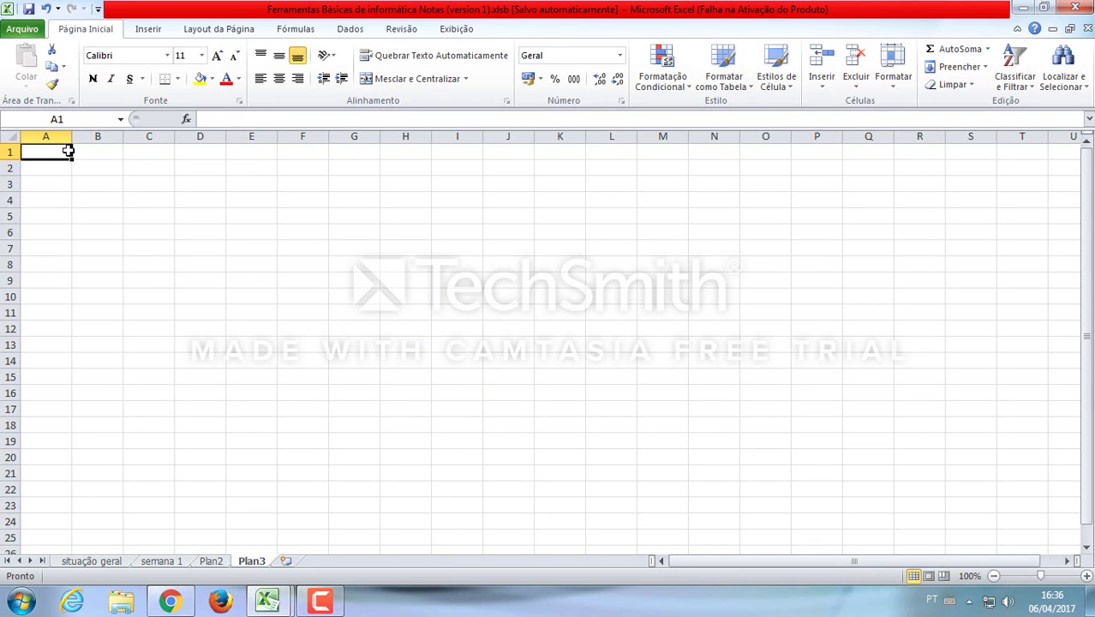
left_click(206, 231)
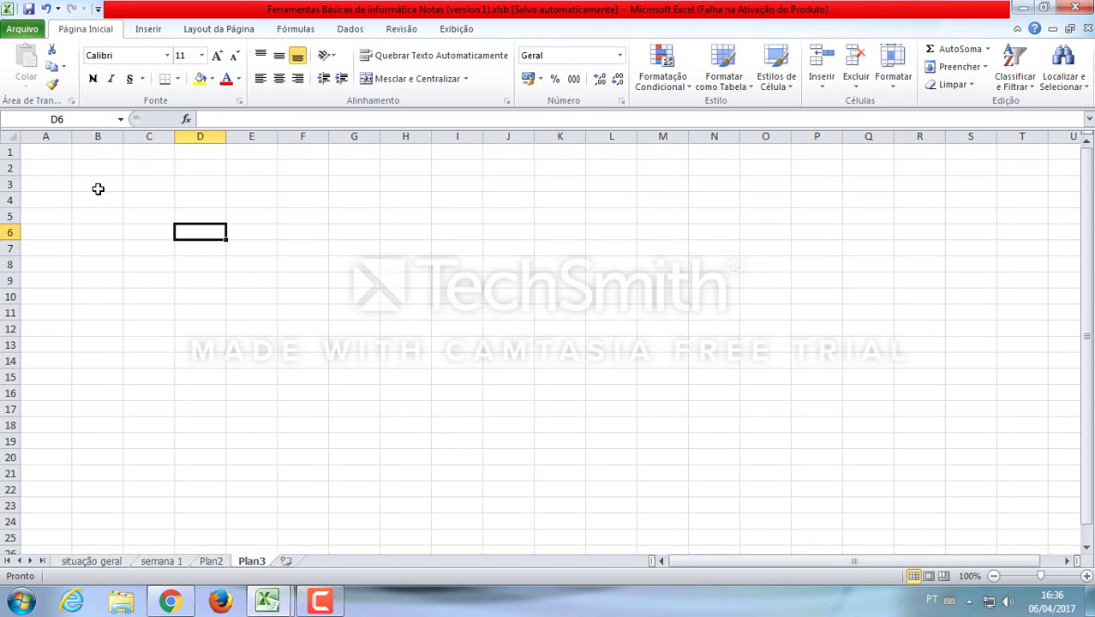
left_click(37, 187)
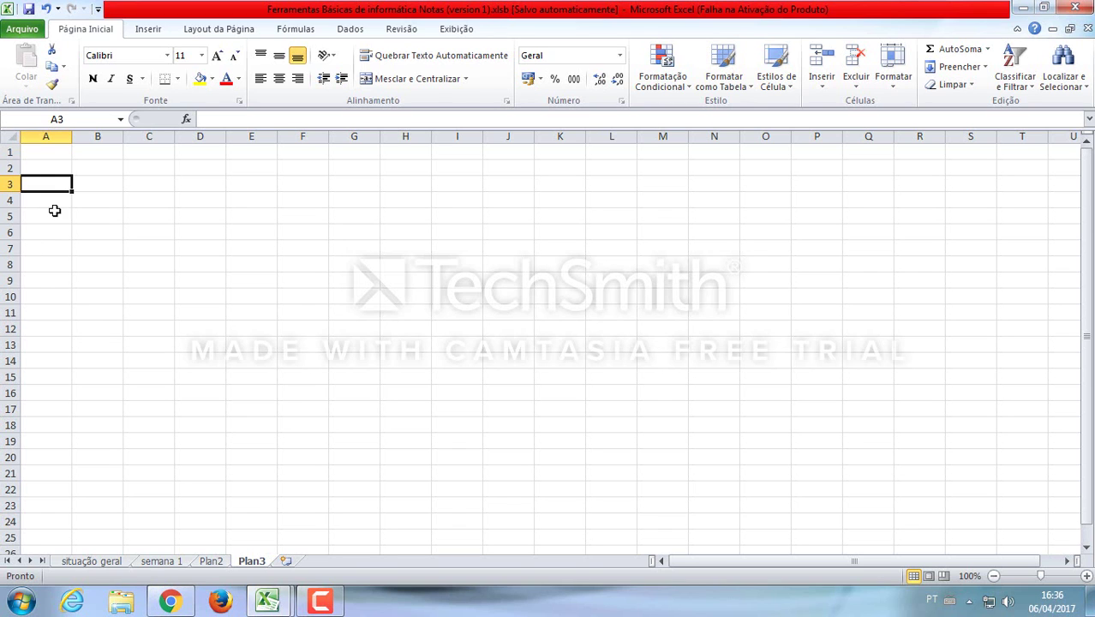
Copy the selected enrolment table from the semana 1 sheet and paste it into Plan3 starting at cell A3
left_click(159, 563)
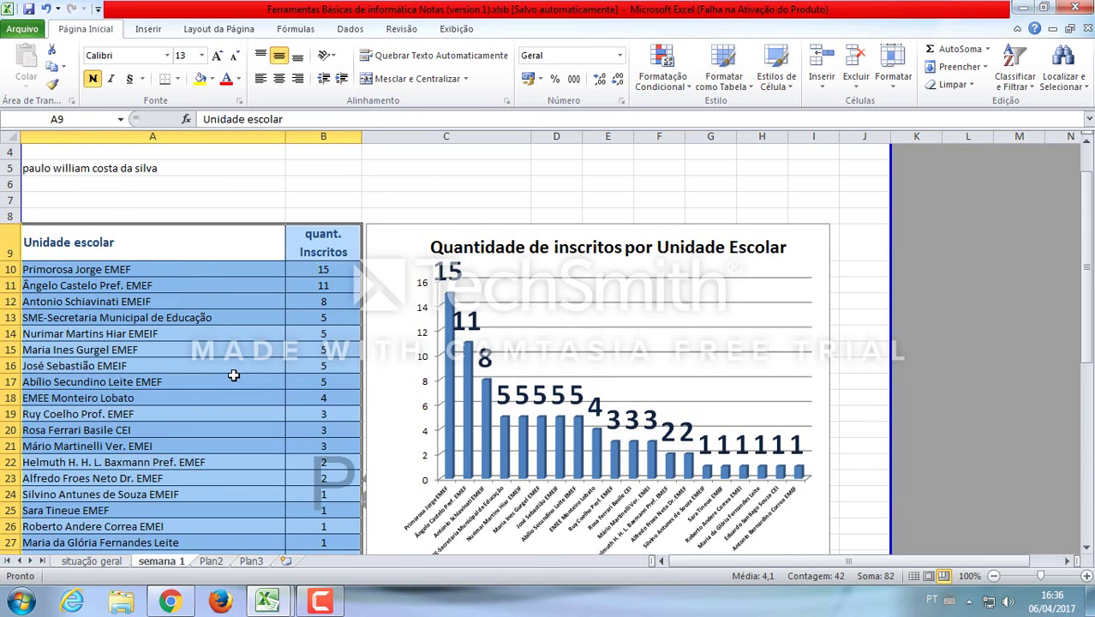
scroll(223, 394, "down", 2)
scroll(211, 417, "up", 1)
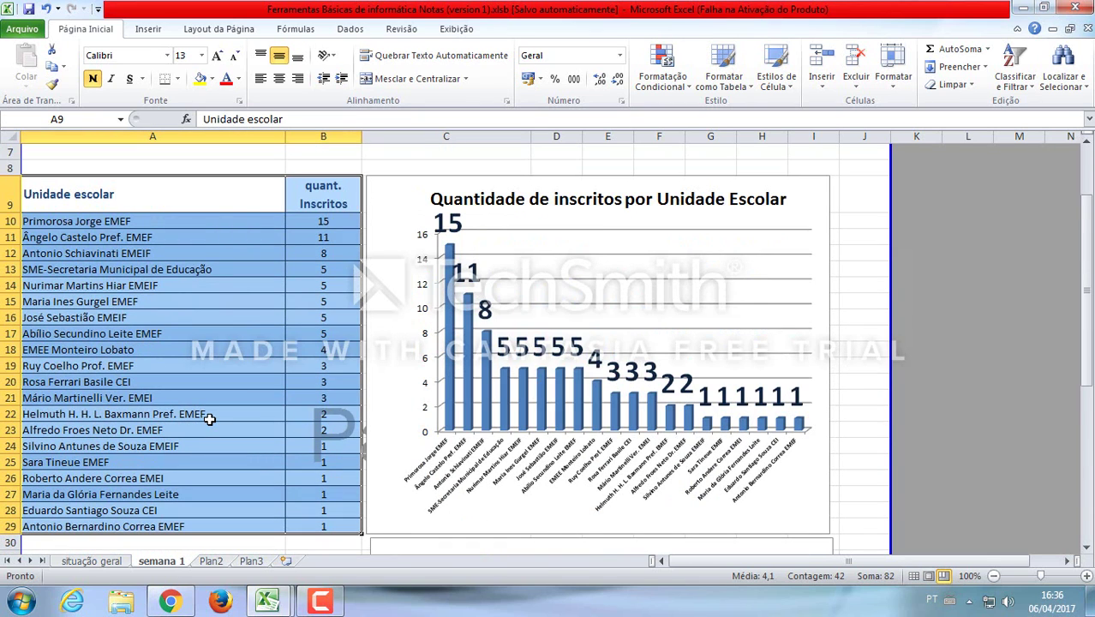
left_click(56, 67)
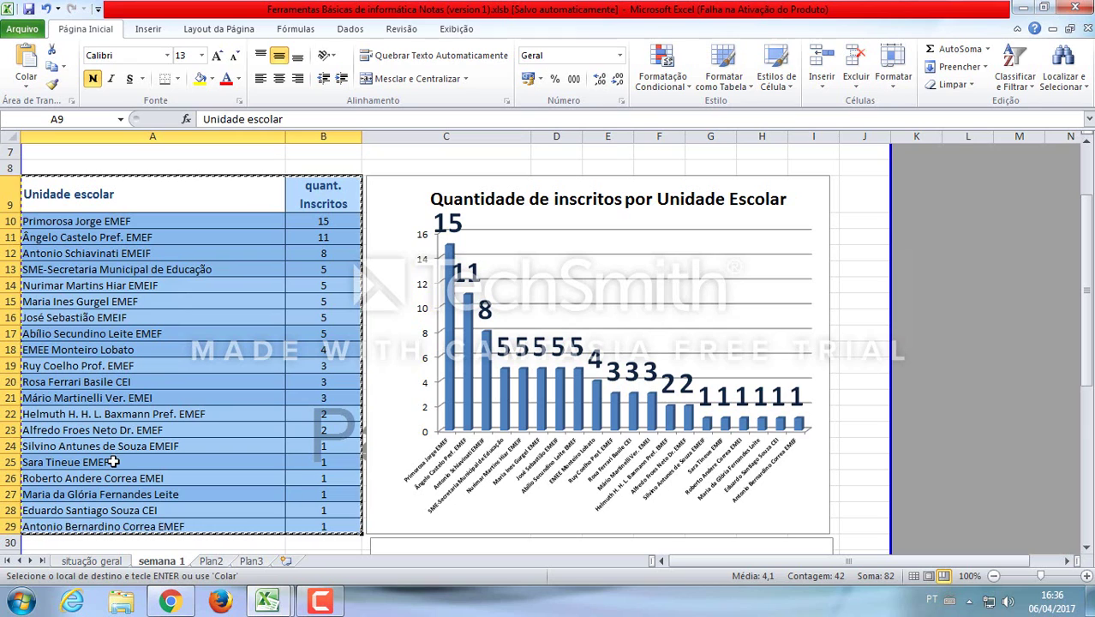
left_click(251, 562)
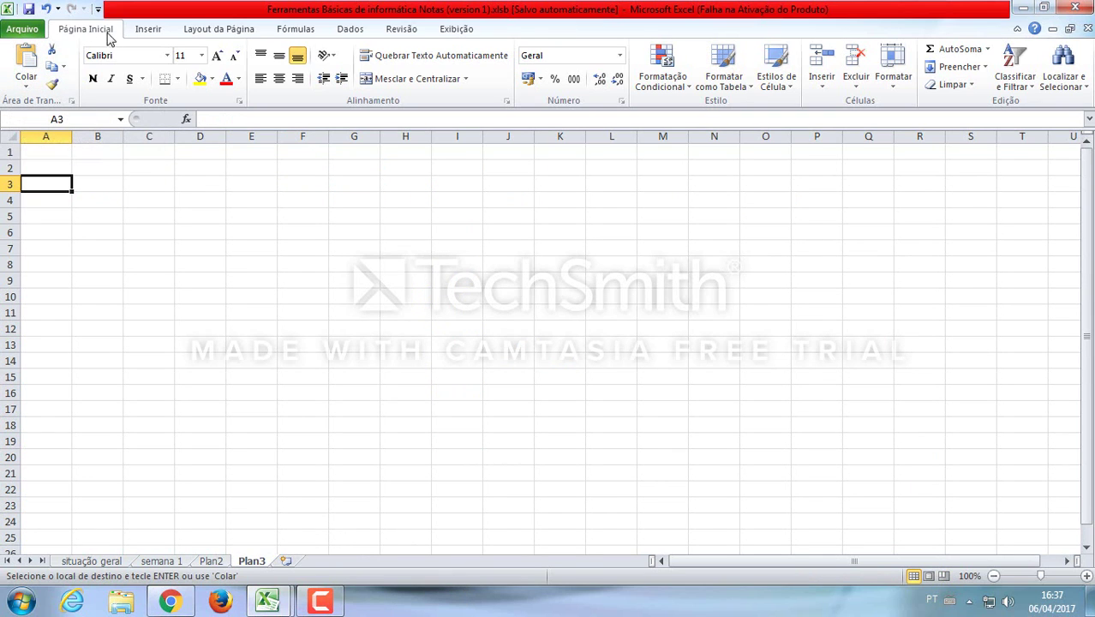
left_click(24, 64)
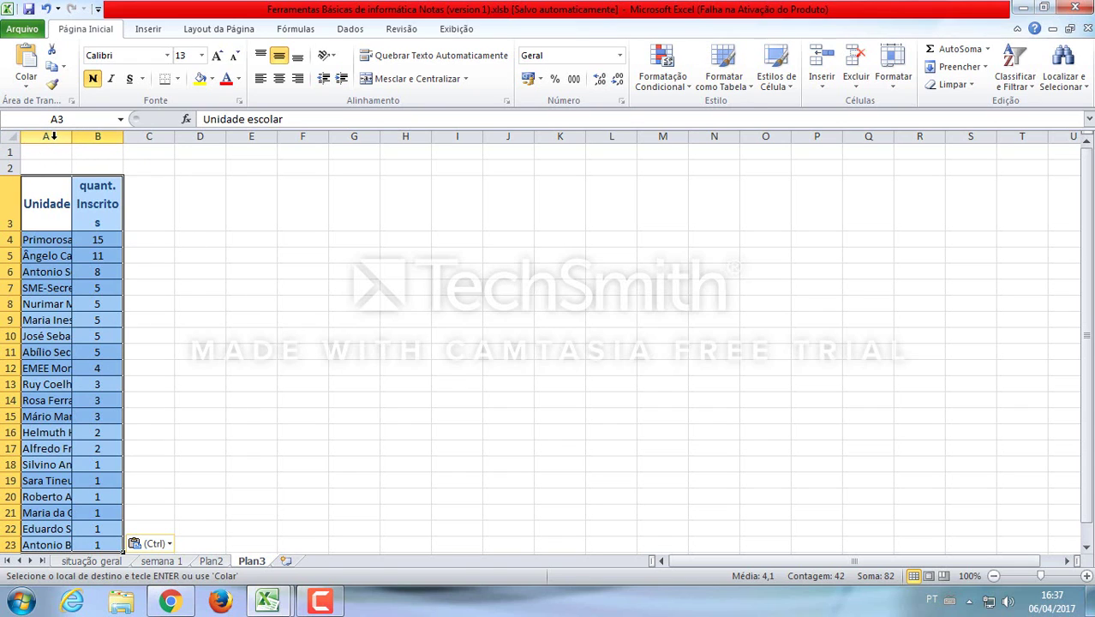
Auto-fit column A to the school names and narrow column B slightly
left_click(63, 135)
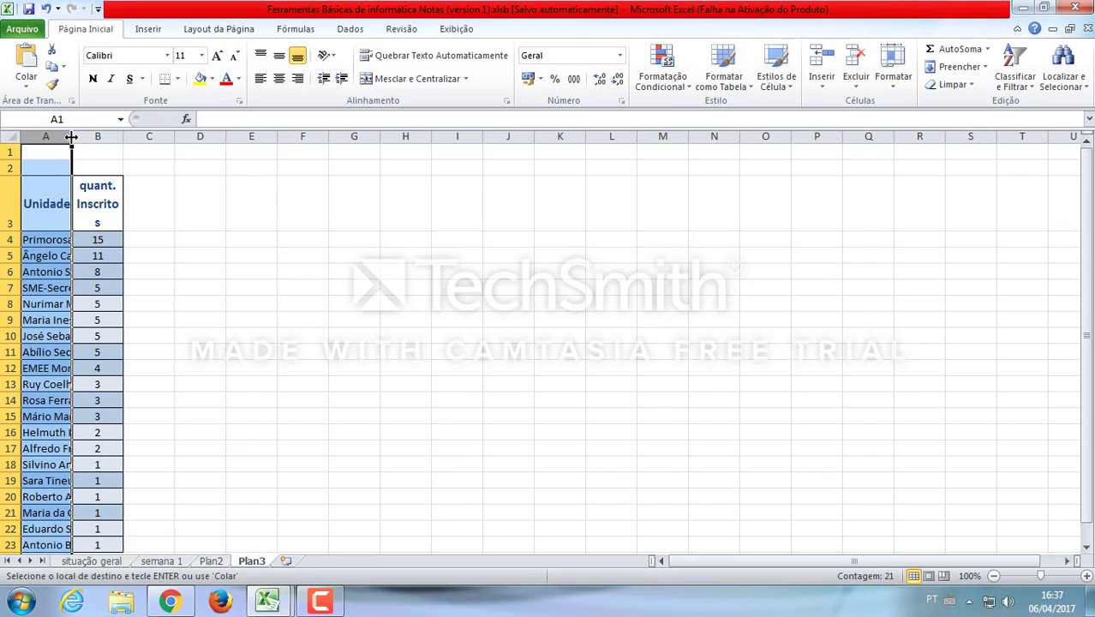
double_click(72, 137)
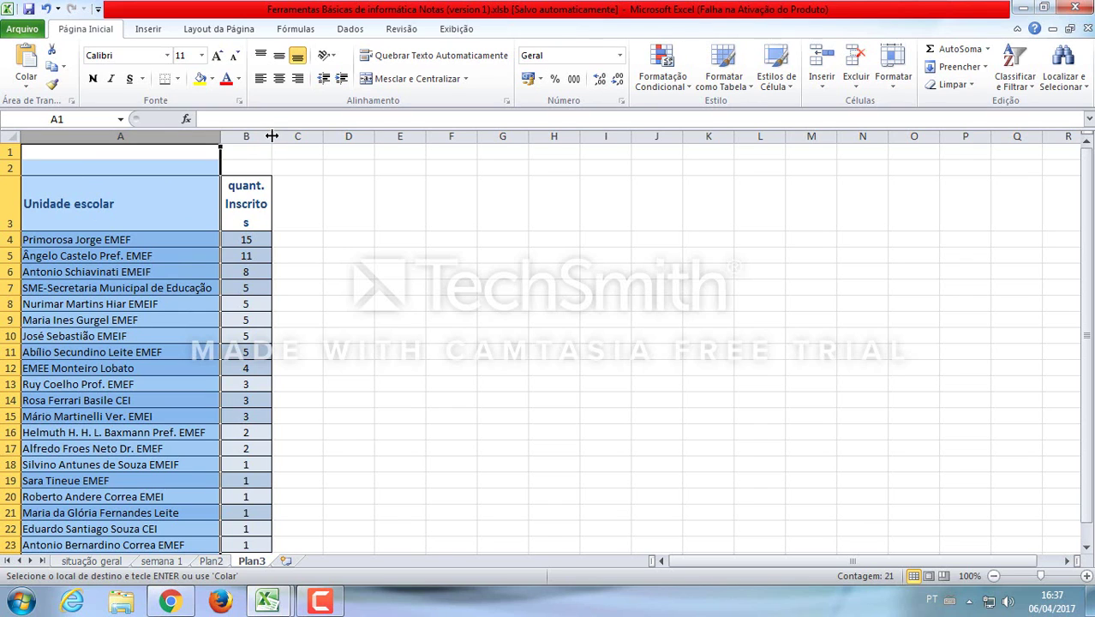
left_click_drag(272, 137, 270, 137)
Try the header in B3 without automatic text wrapping and restore the wrapping
left_click(248, 194)
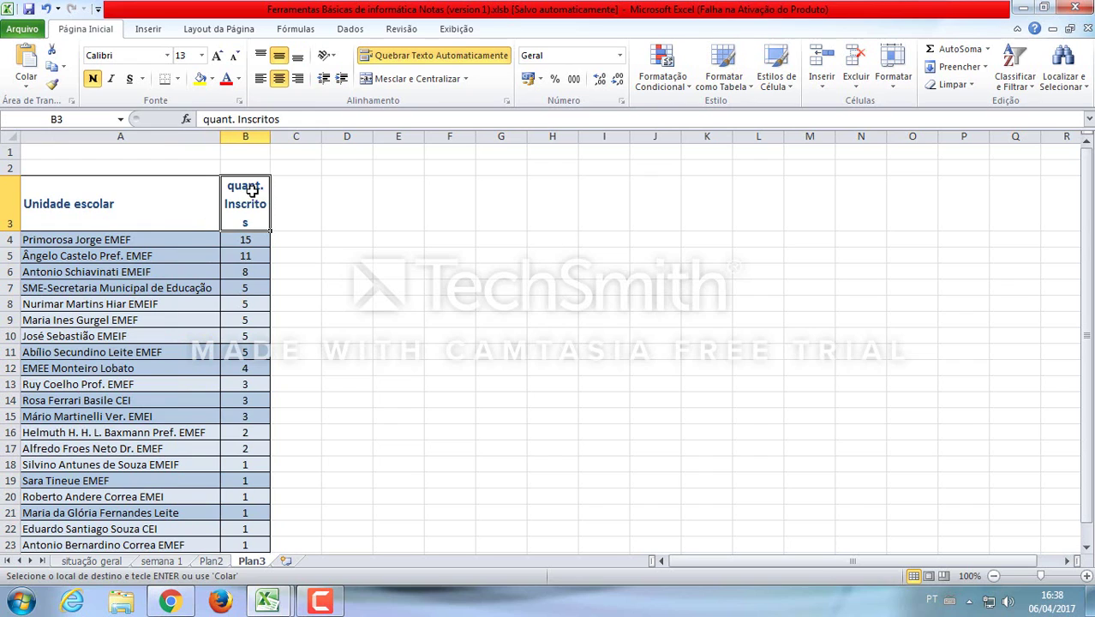
left_click(437, 55)
left_click(306, 186)
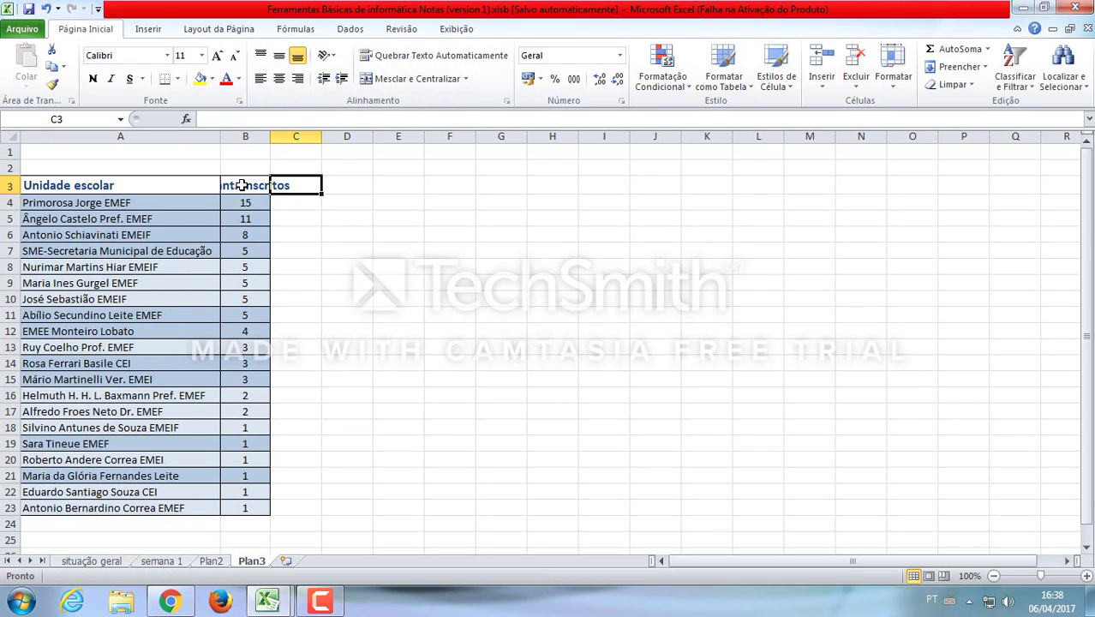
left_click(240, 186)
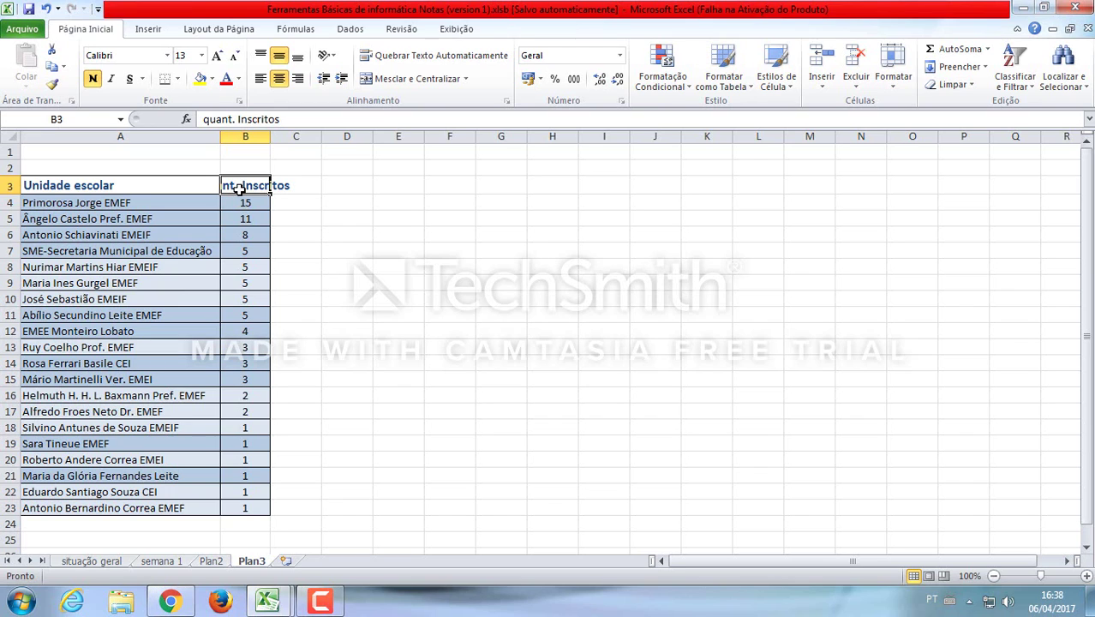
left_click(293, 198)
left_click(241, 187)
left_click(305, 203)
left_click(236, 185)
left_click(285, 219)
left_click(261, 188)
left_click(282, 200)
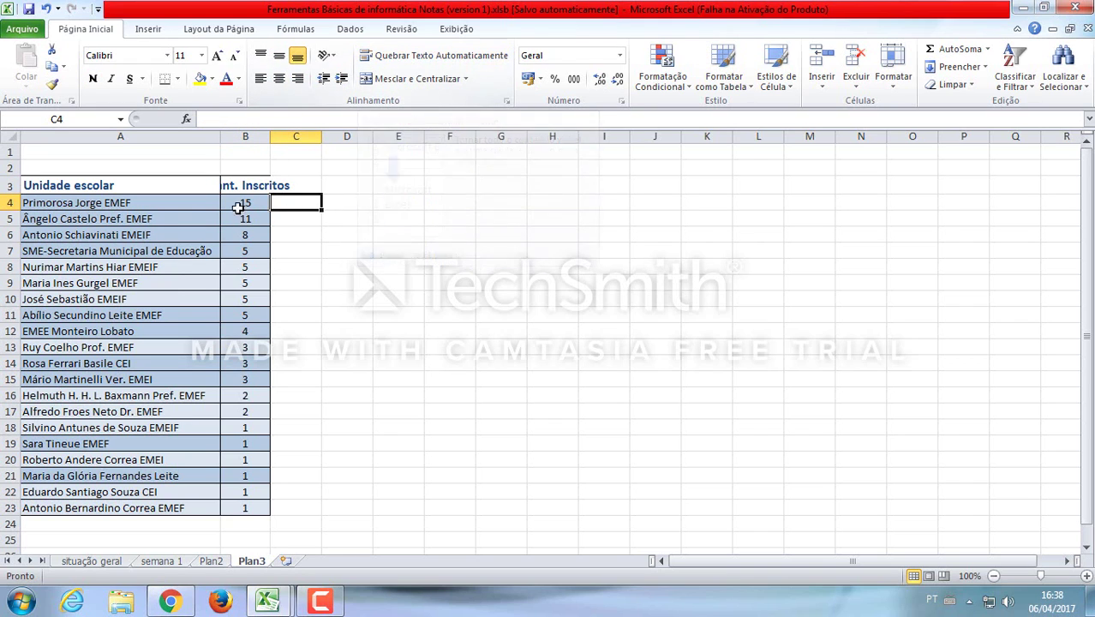
left_click(228, 179)
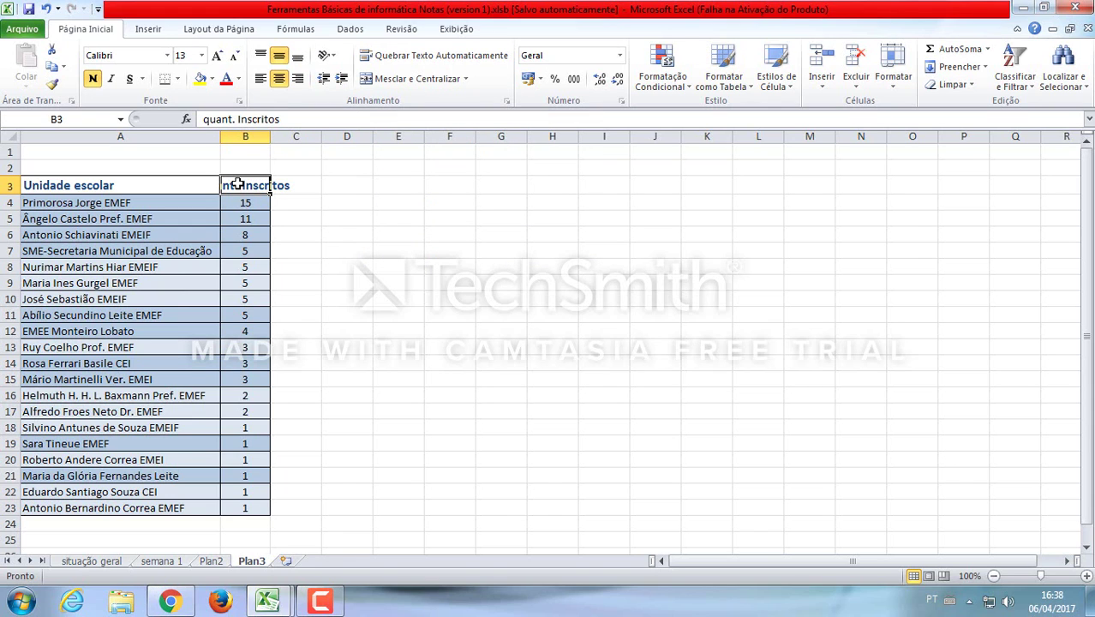
left_click(419, 63)
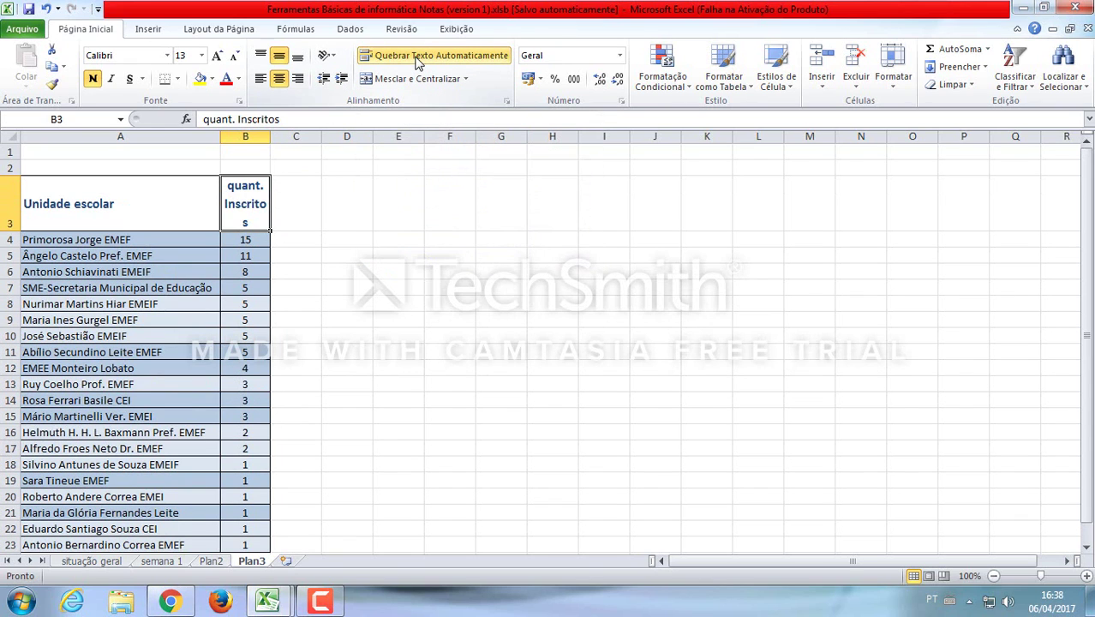
Widen column B so that "Inscritos" fits on one line and change the B3 header to "Quant. Inscritos"
left_click_drag(270, 137, 276, 136)
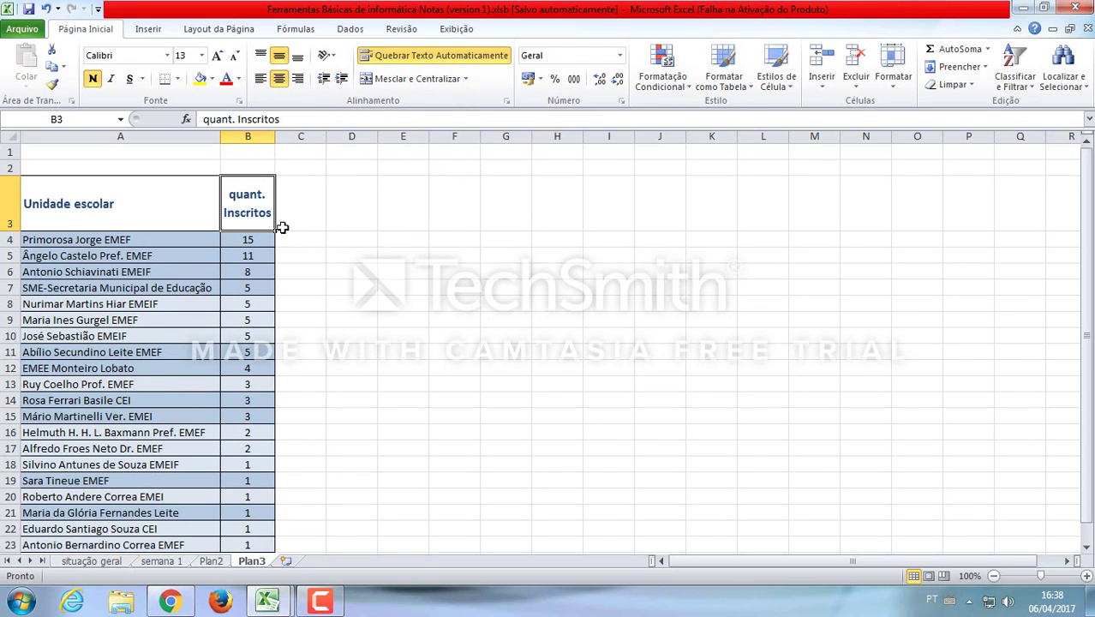
double_click(237, 200)
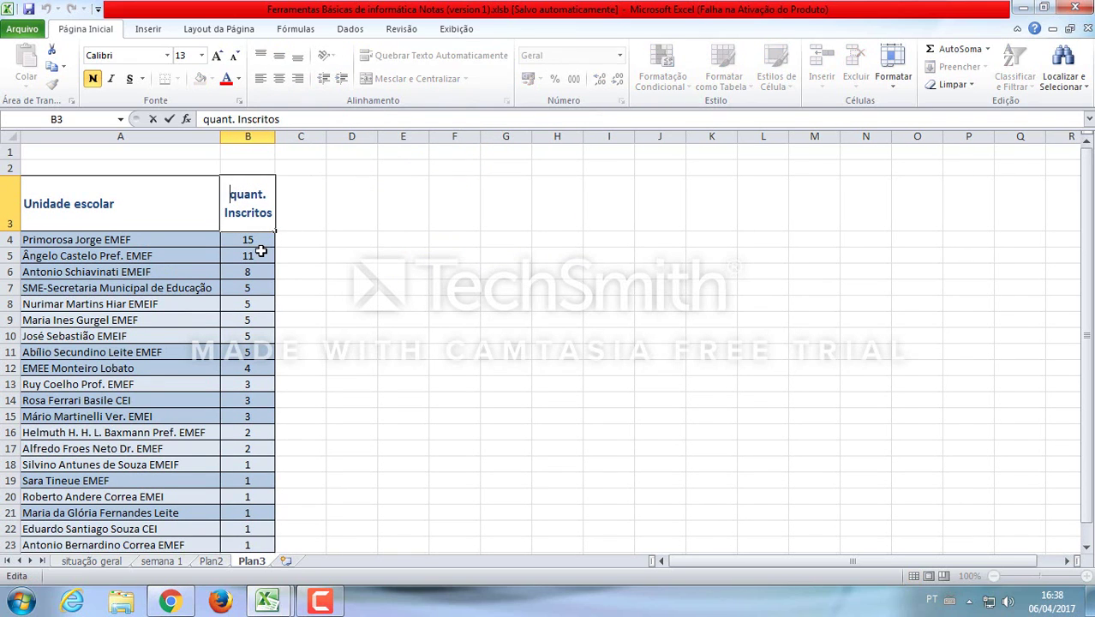
key("Delete")
type("Q")
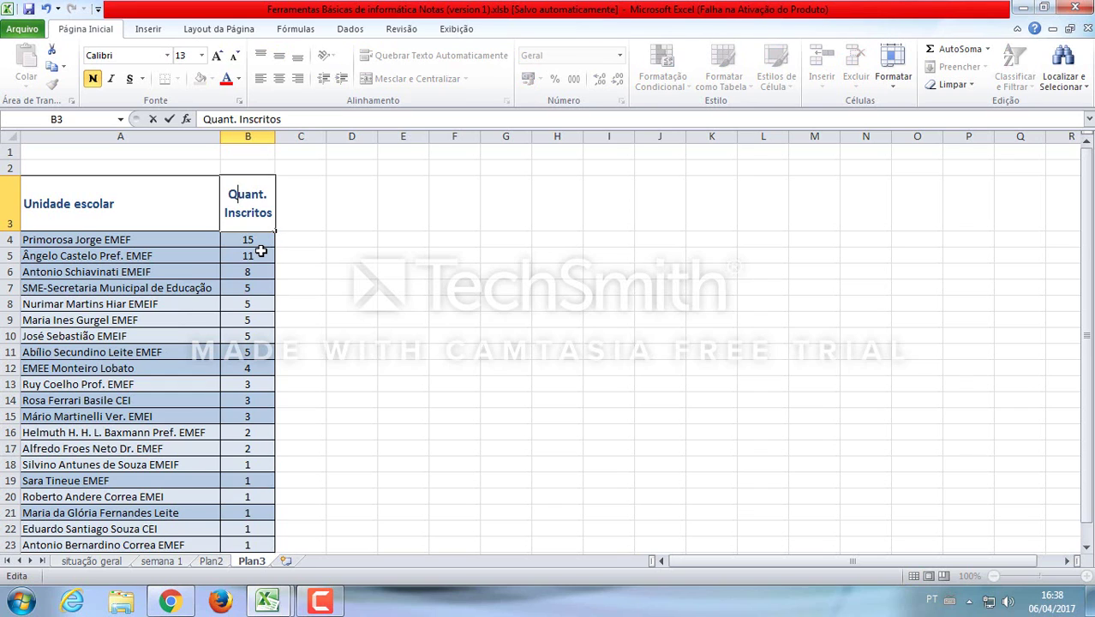
left_click(328, 270)
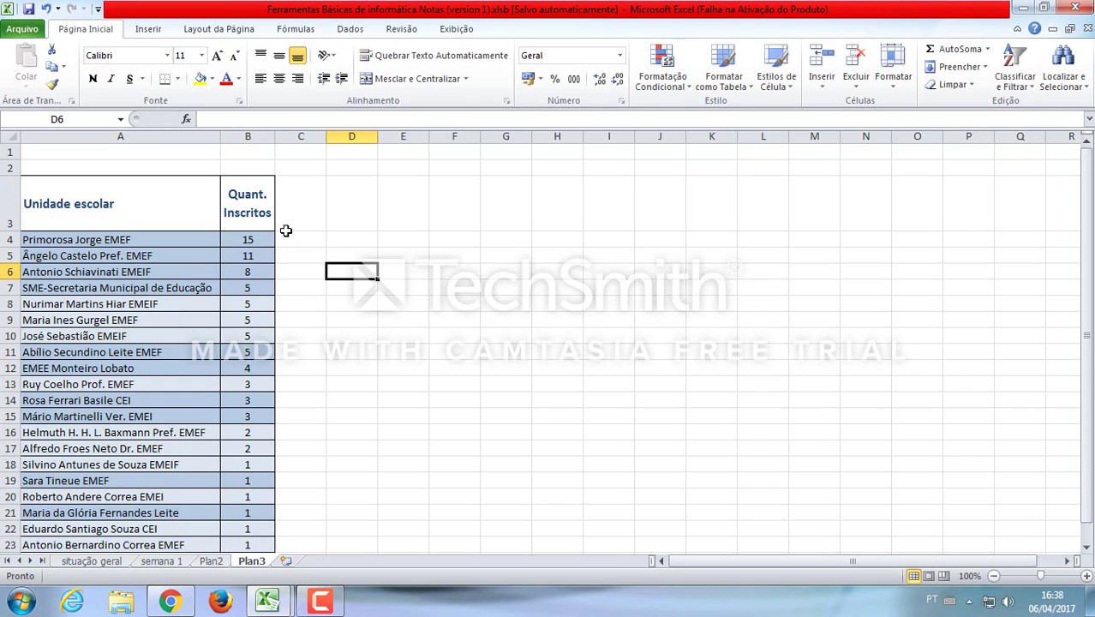
left_click(303, 218)
left_click(298, 273)
left_click(266, 216)
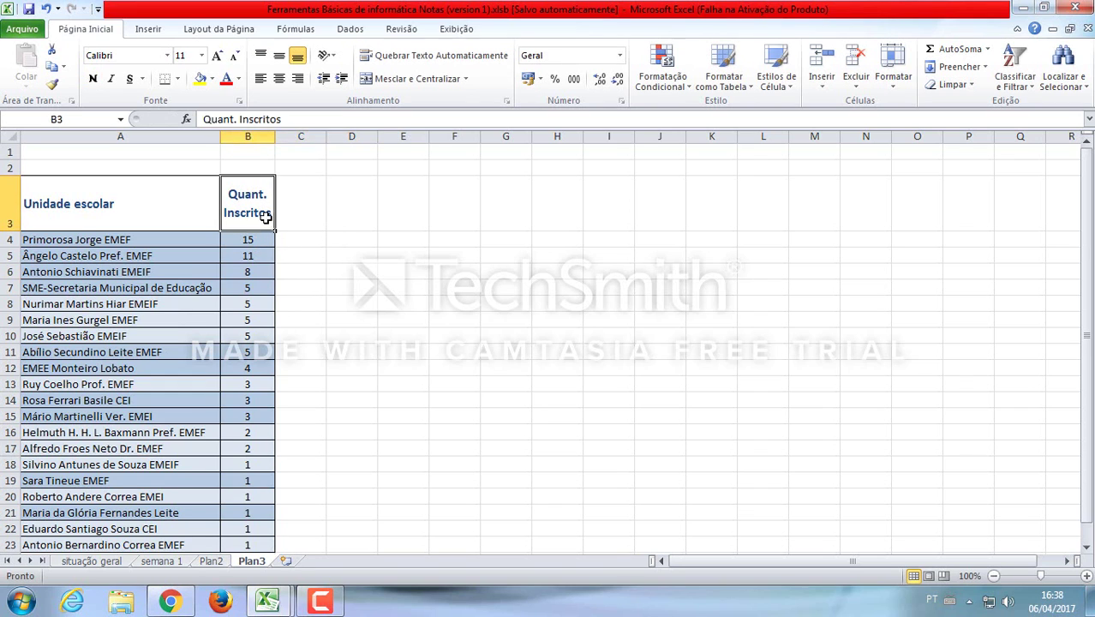
Center the "Unidade escolar" header horizontally in cell A3
left_click(144, 218)
left_click(280, 79)
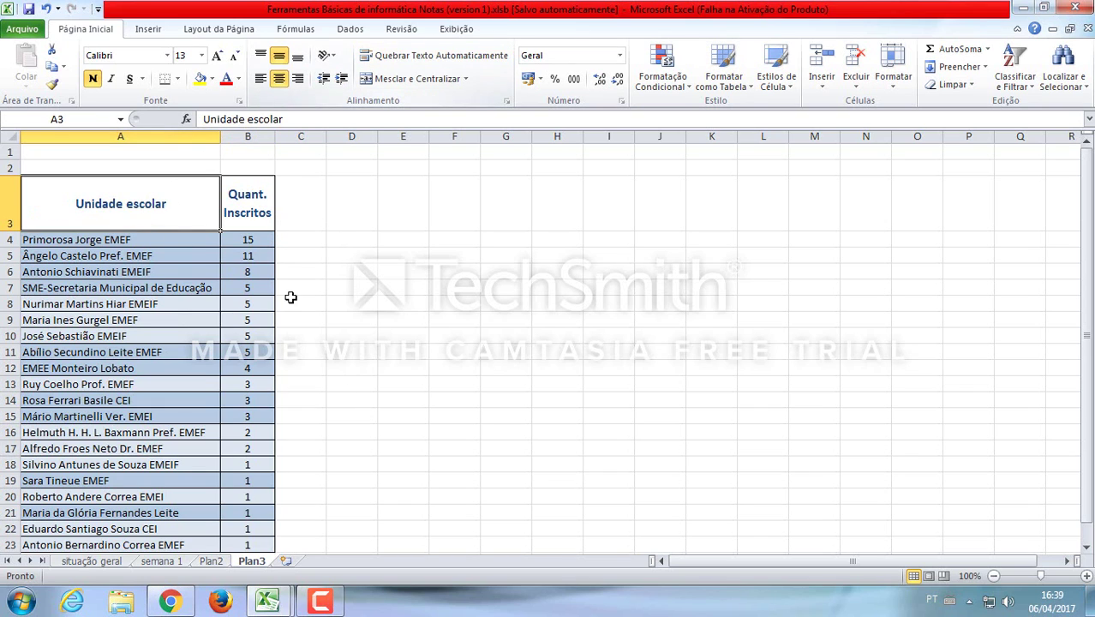
left_click(365, 315)
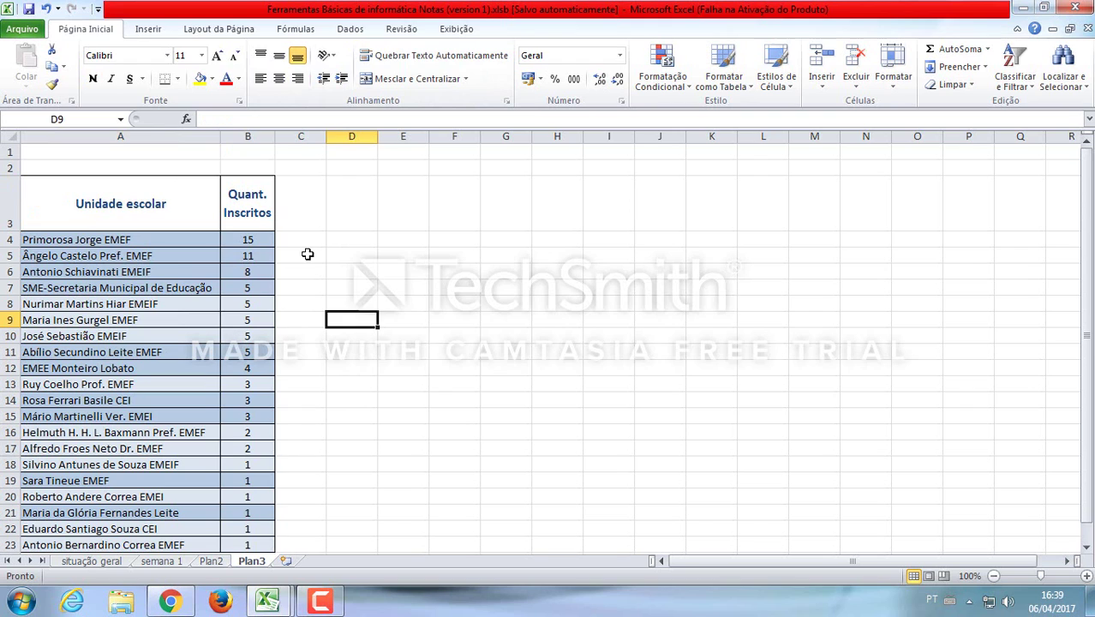
Insert a clustered 3D column chart from the school table in A3:B23
left_click(305, 214)
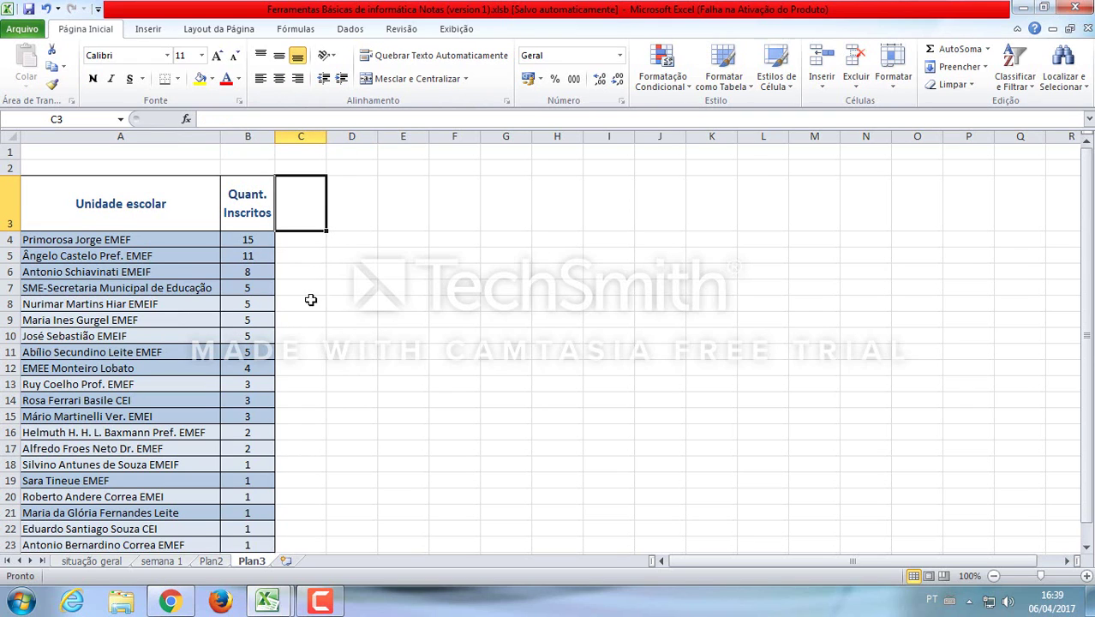
left_click(148, 30)
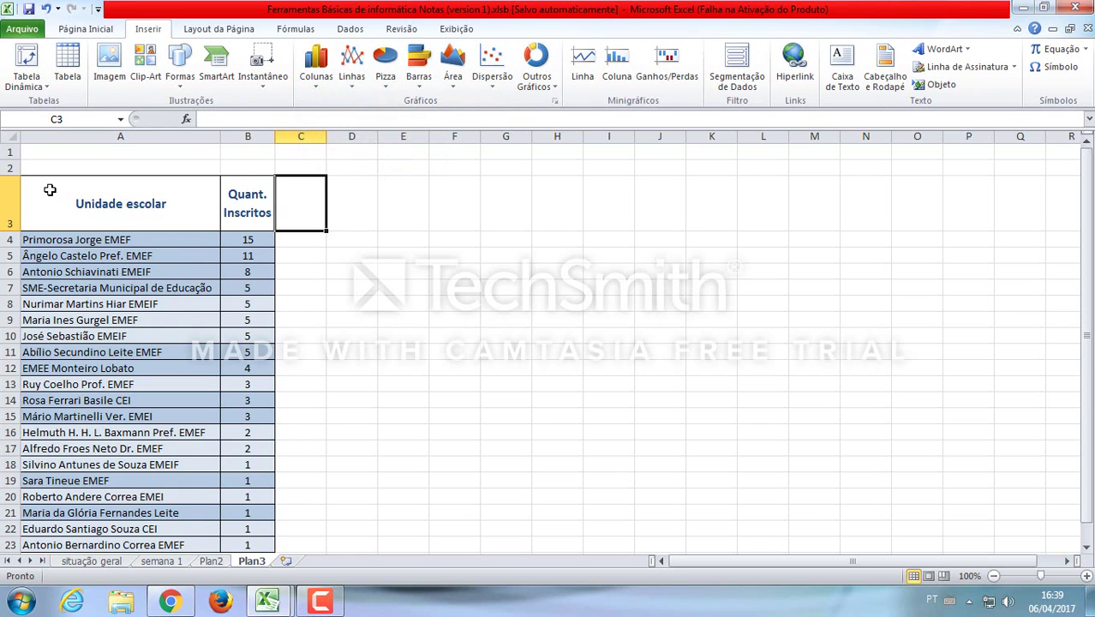
left_click_drag(48, 190, 238, 432)
scroll(224, 429, "up", 2)
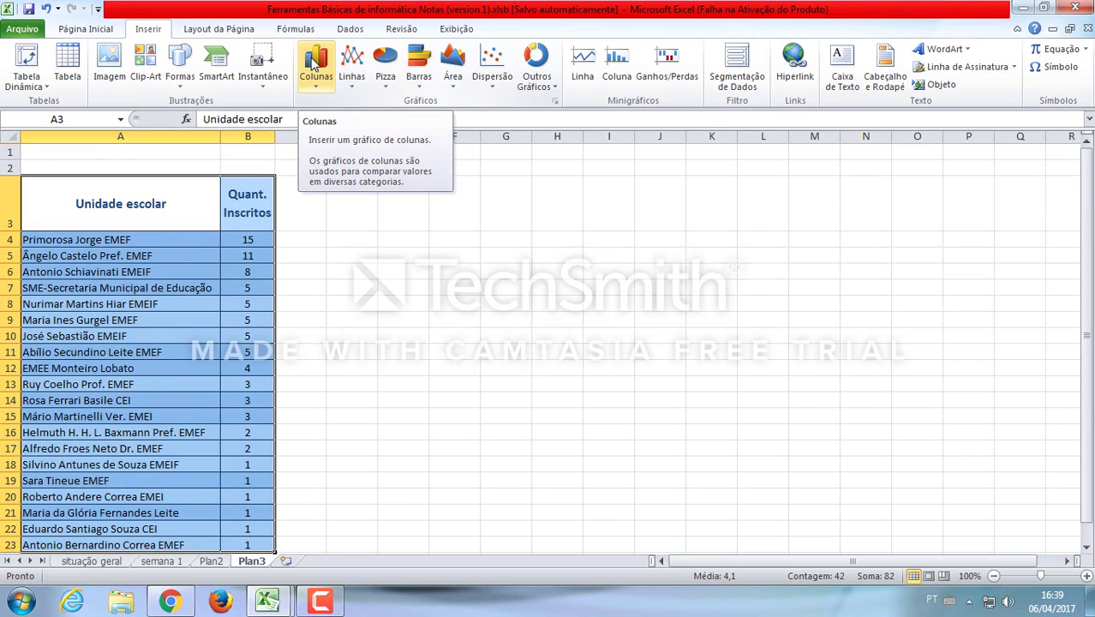
left_click(314, 66)
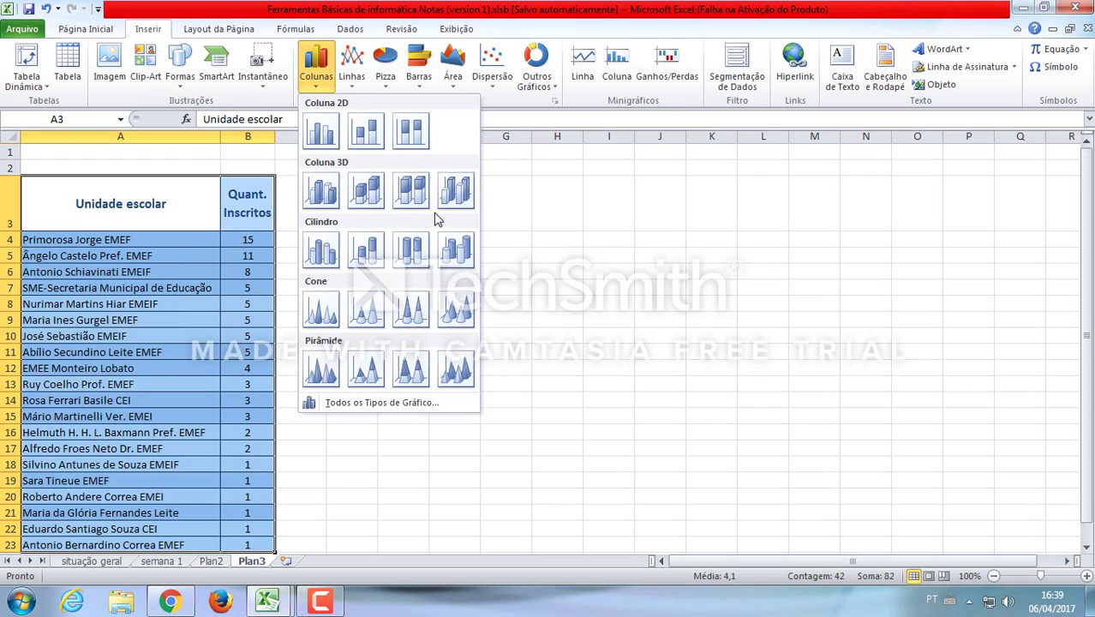
left_click(322, 194)
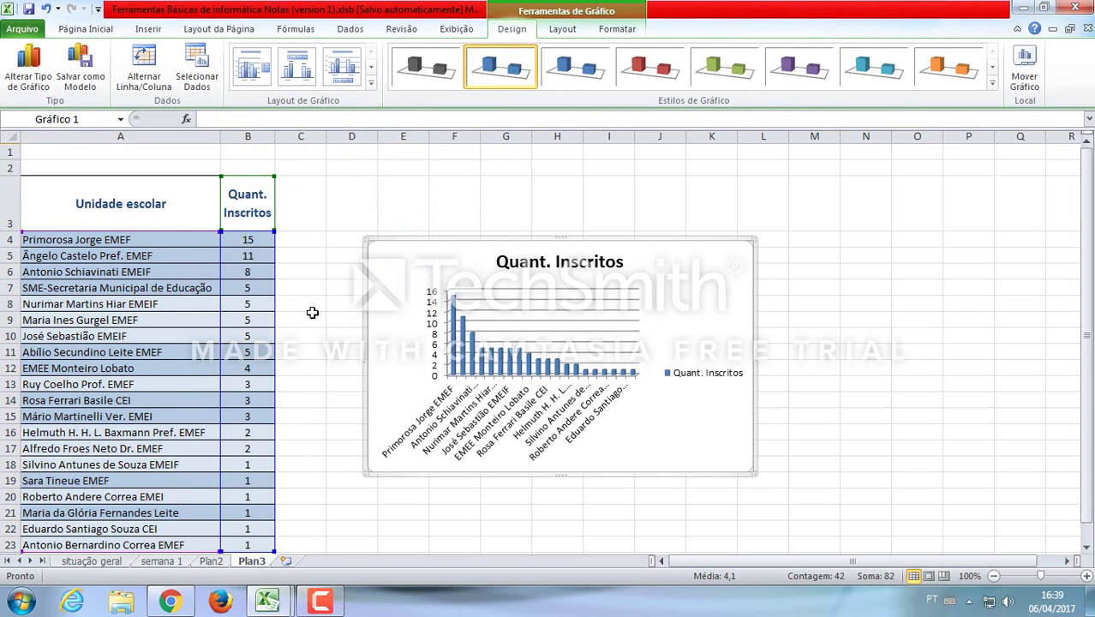
Move the chart beside the table so it starts at cell C3 and widen it into column K
left_click_drag(622, 244, 533, 177)
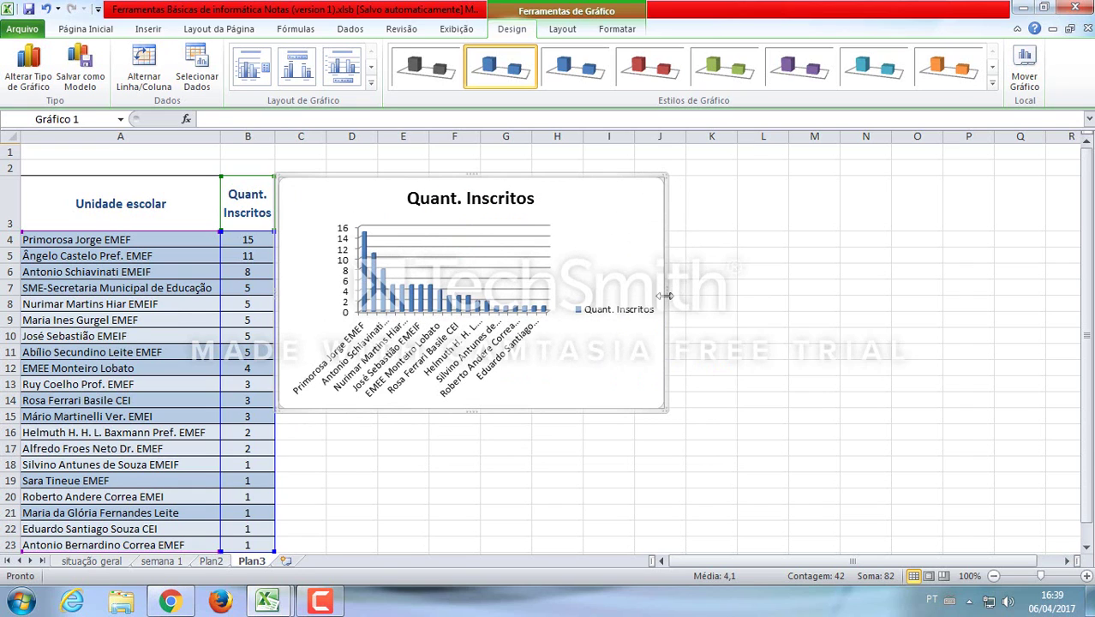
left_click_drag(666, 296, 729, 315)
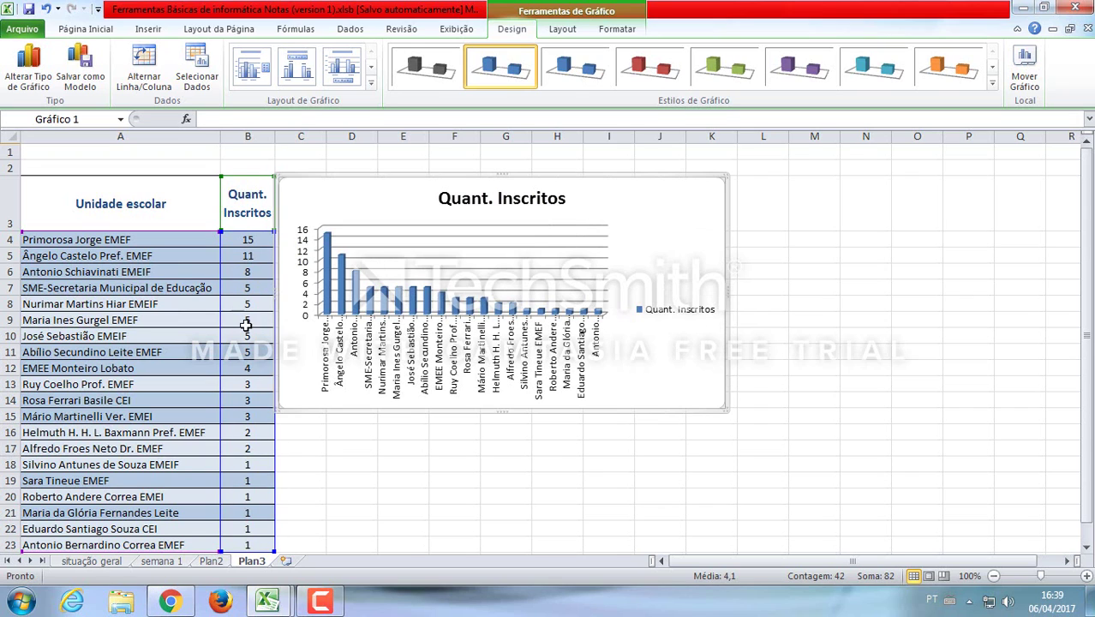
Delete the "Quant. Inscritos" legend and widen the chart to the end of column M
left_click(666, 312)
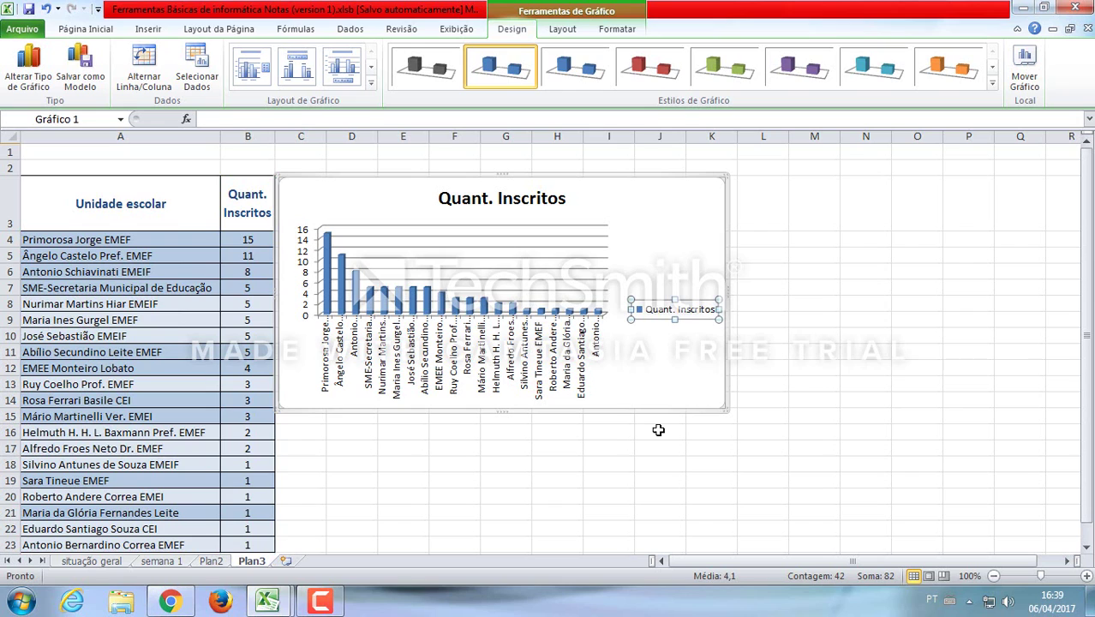
key("Delete")
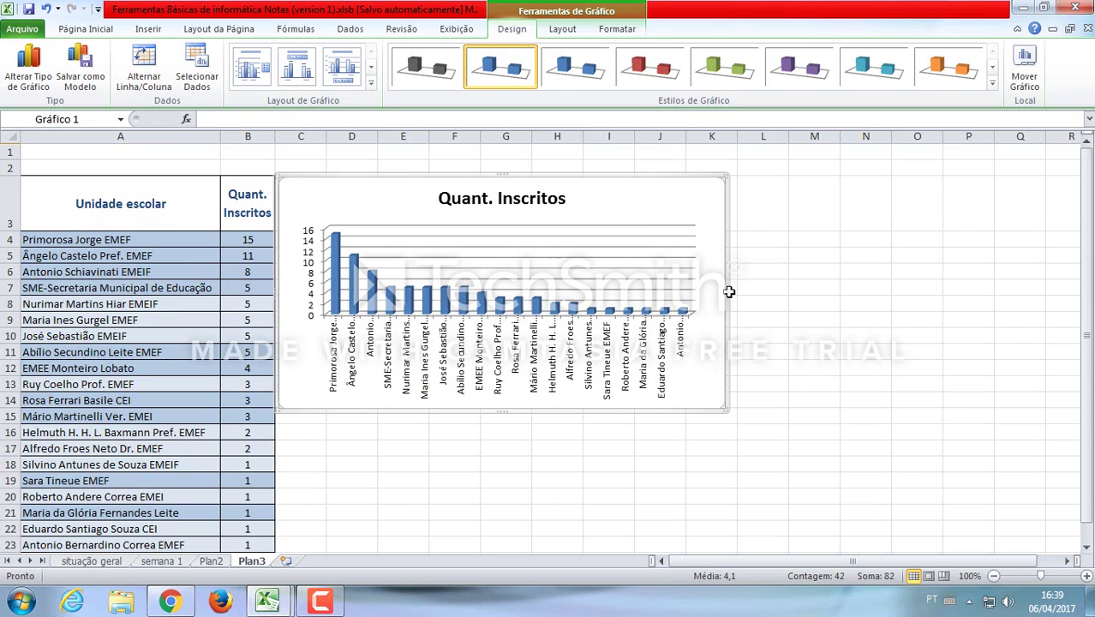
left_click_drag(723, 291, 839, 306)
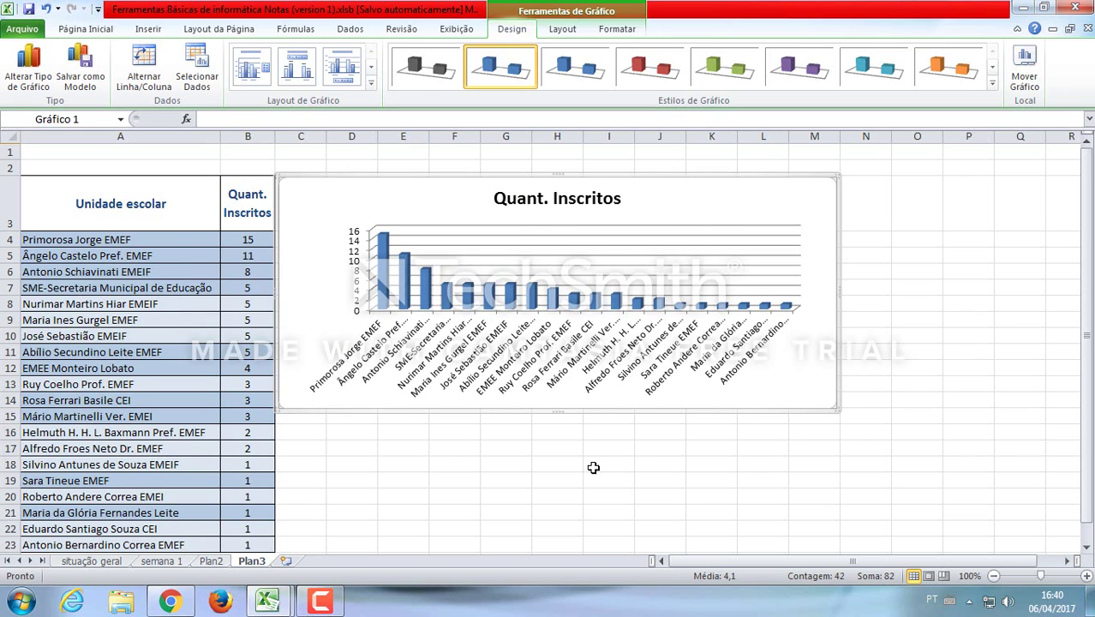
Reduce the font size of the school names on the chart's horizontal axis to 7
left_click(605, 370)
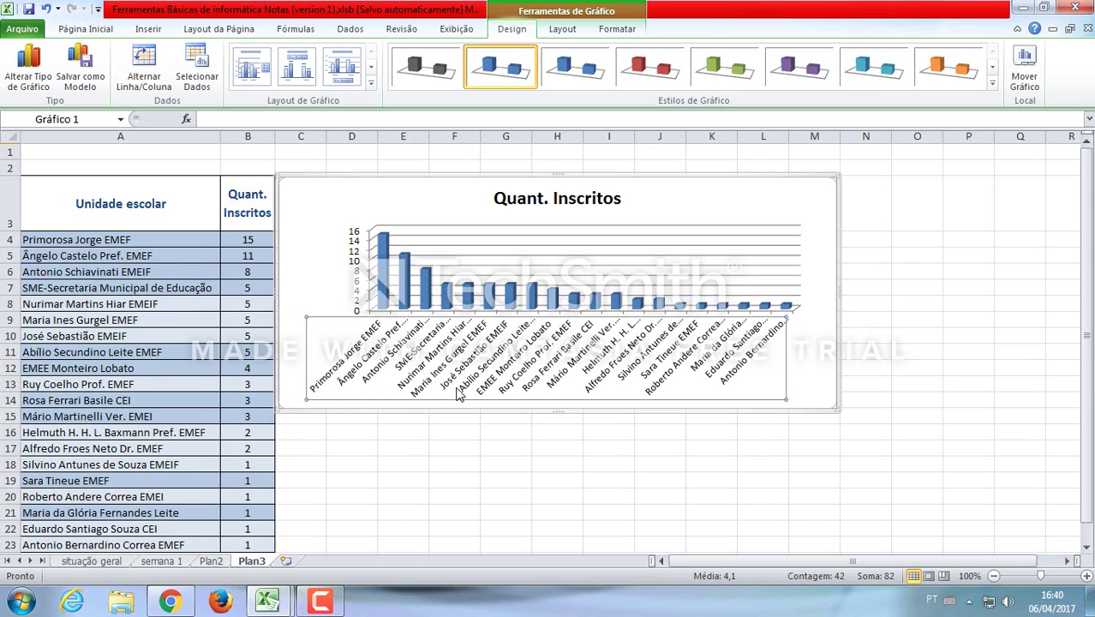
left_click(89, 29)
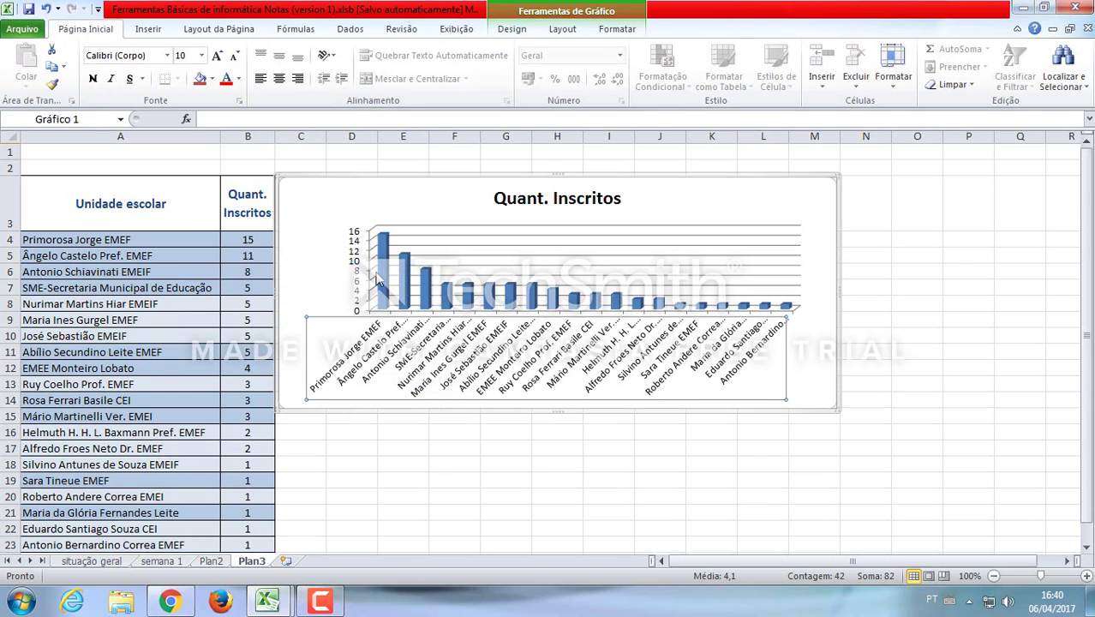
left_click(234, 56)
left_click(234, 55)
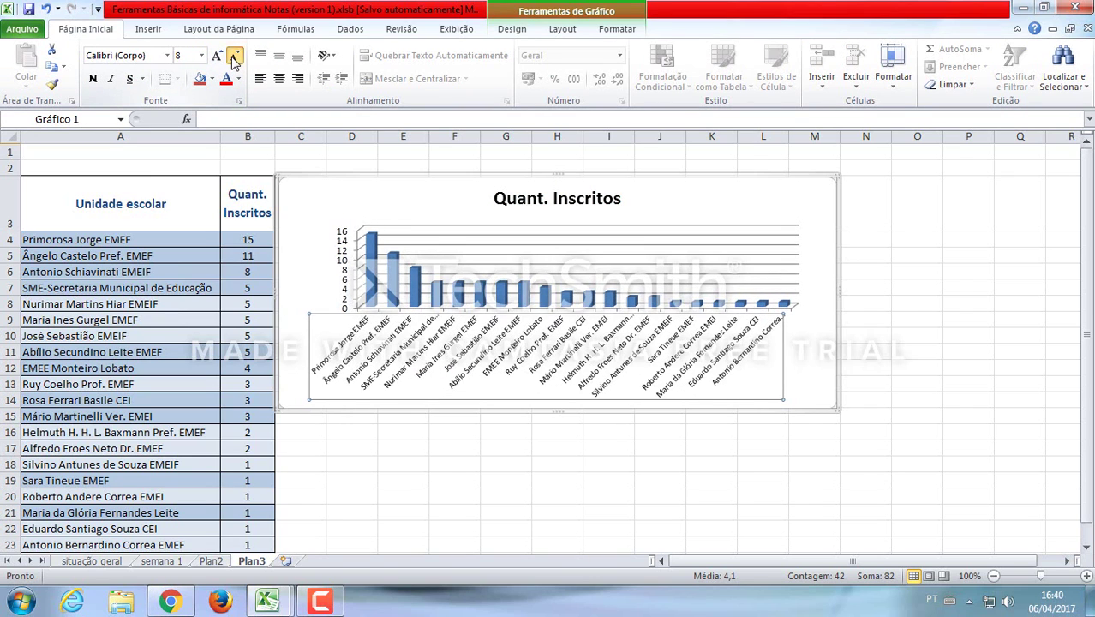
left_click(234, 56)
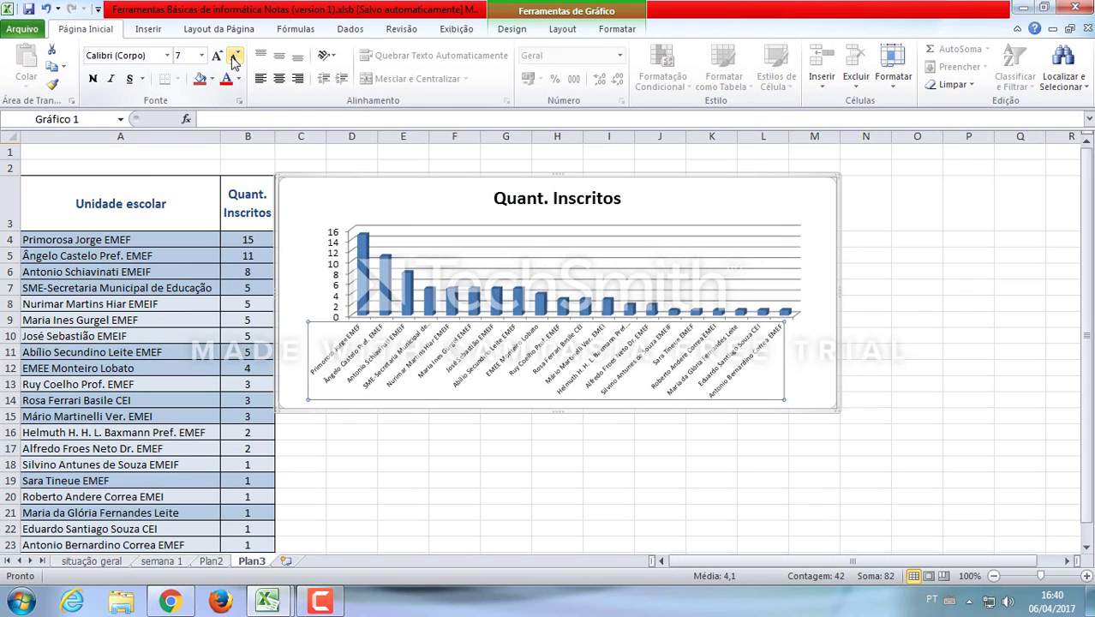
left_click(828, 364)
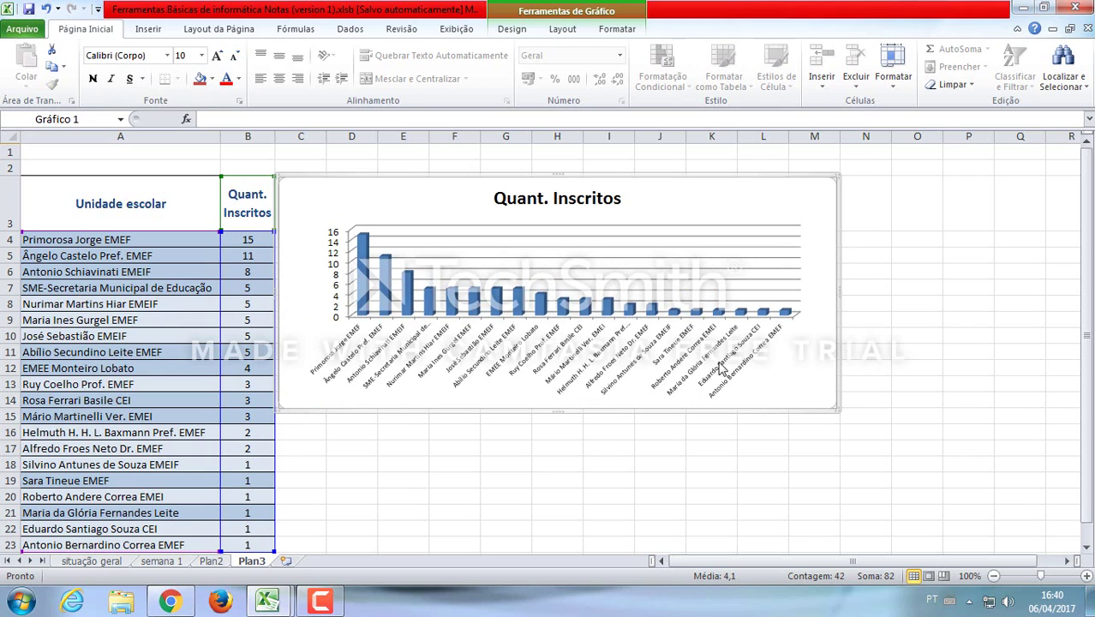
Examine the chart's column series and compare the bar heights with the vertical scale and school names
left_click(382, 297)
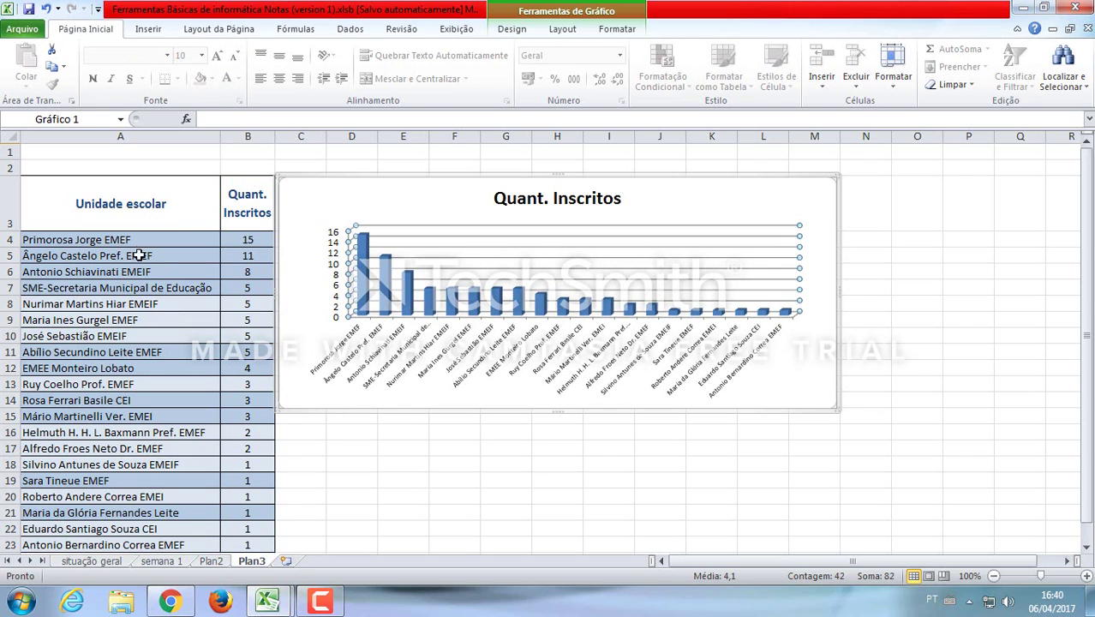
left_click(365, 253)
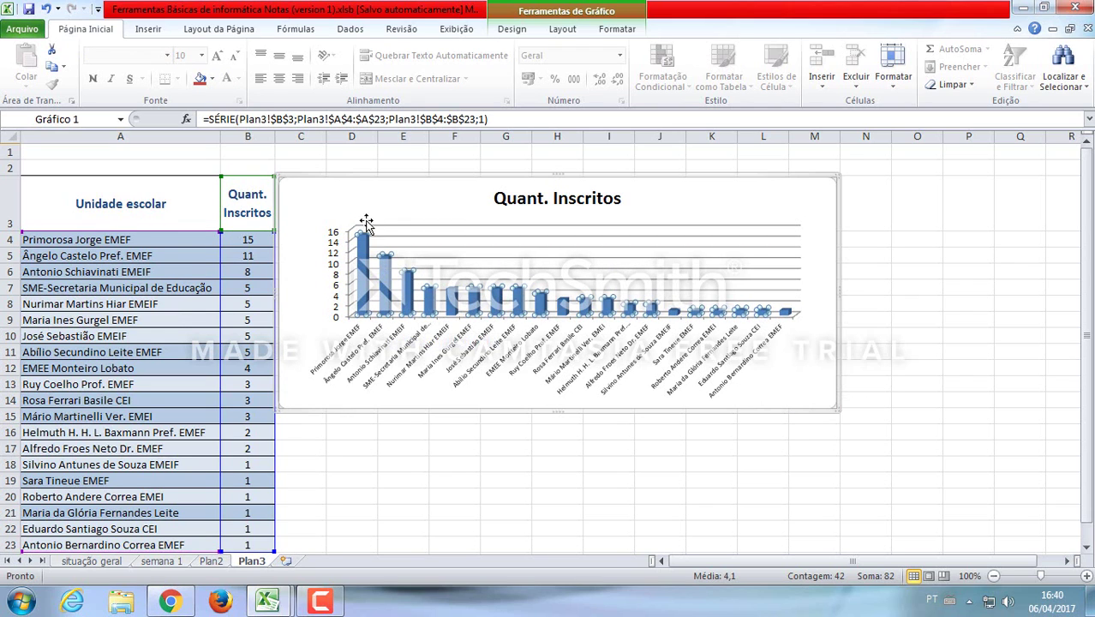
mouse_move(364, 250)
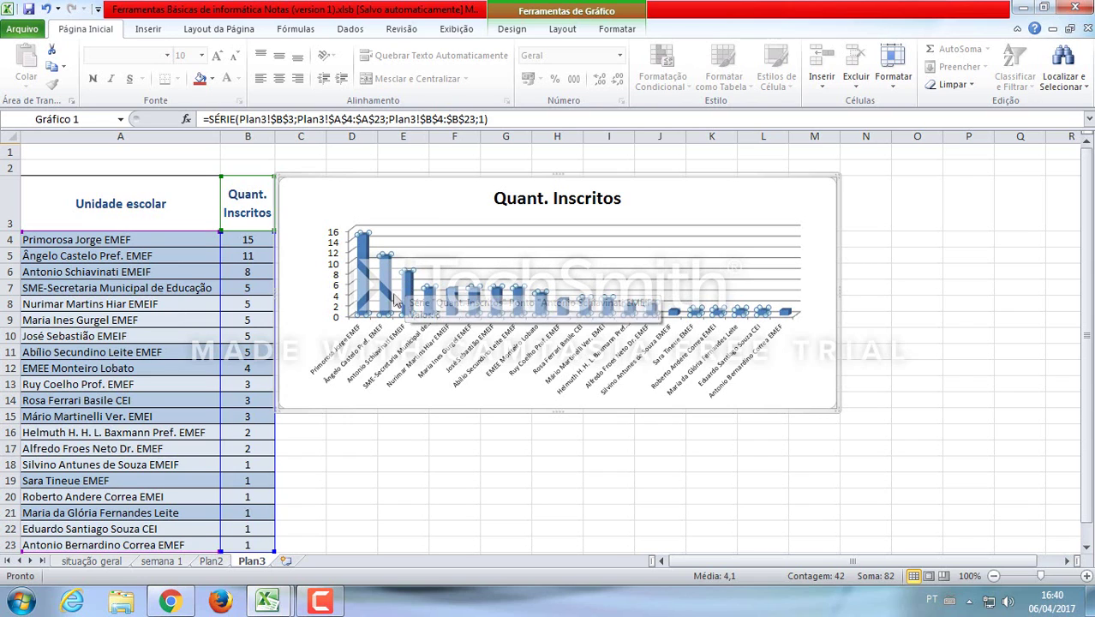
left_click(799, 379)
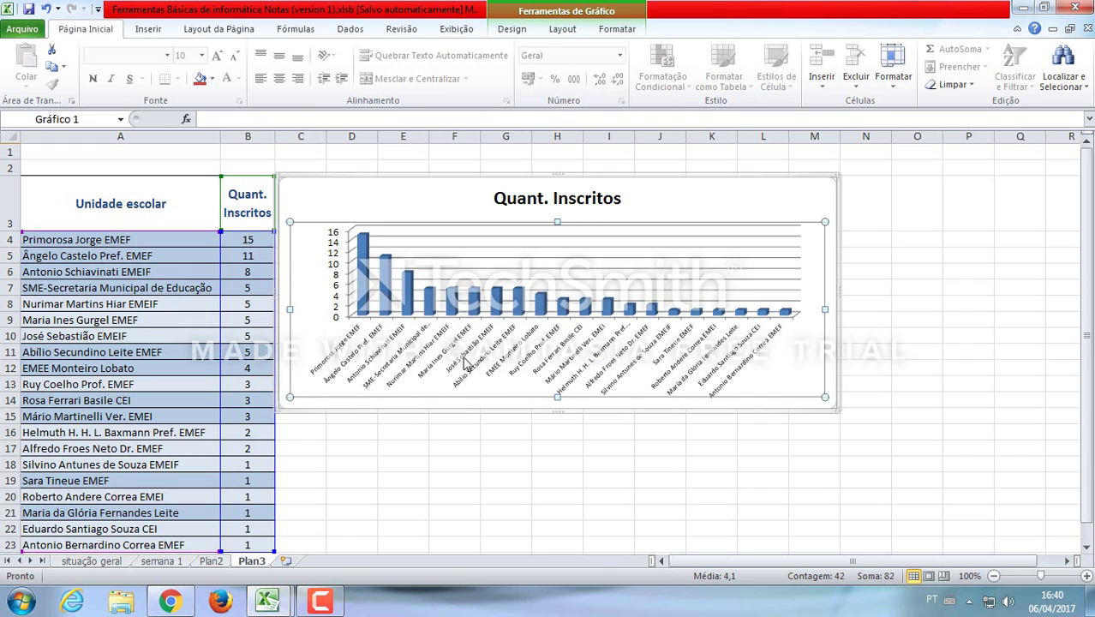
left_click(597, 478)
left_click(601, 405)
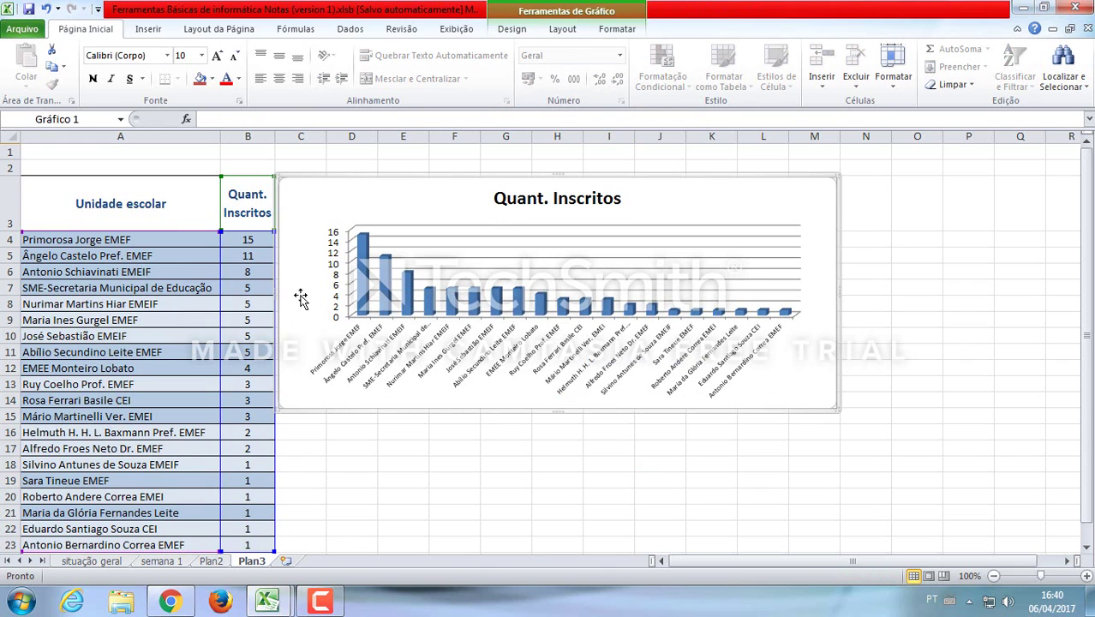
Show data labels on the columns of the chart
left_click(562, 30)
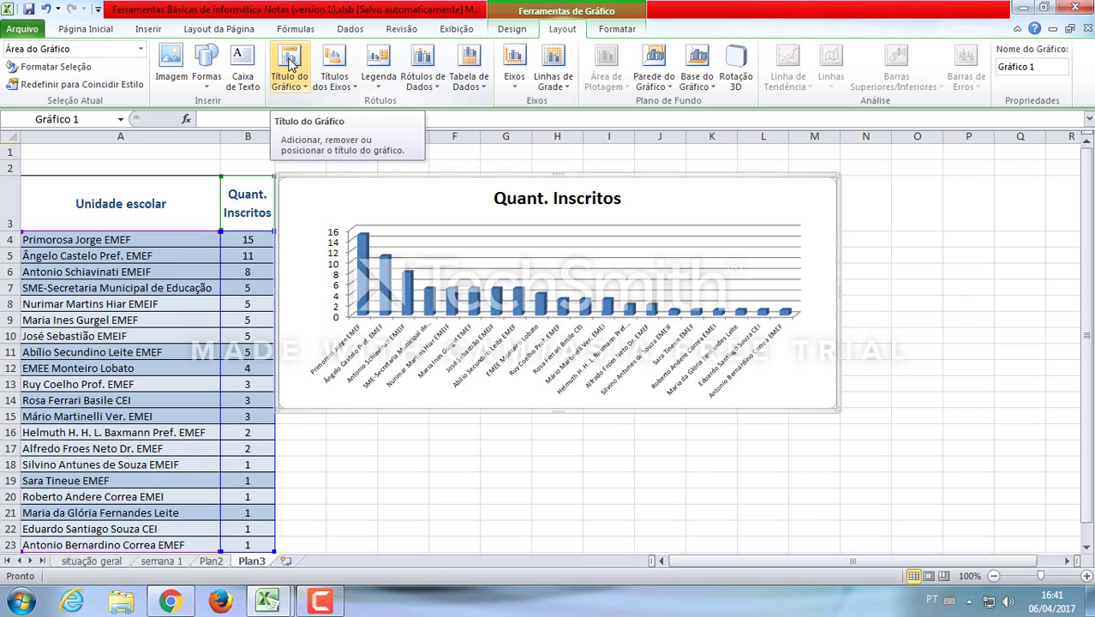
left_click(421, 57)
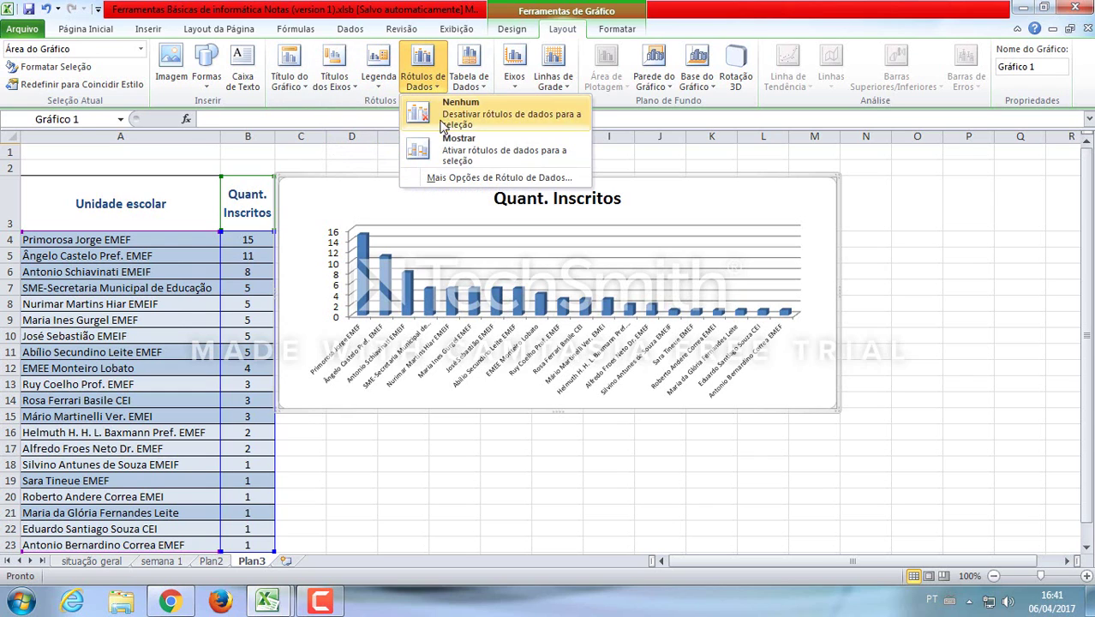
left_click(450, 152)
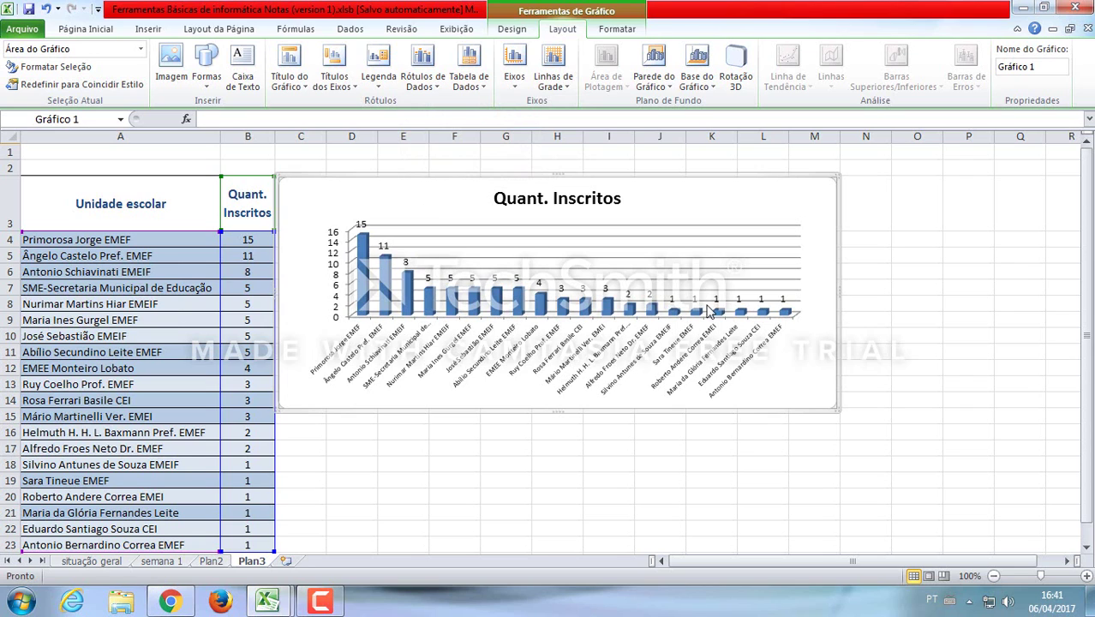
Enlarge the font of the chart's data labels to size 28
left_click(360, 225)
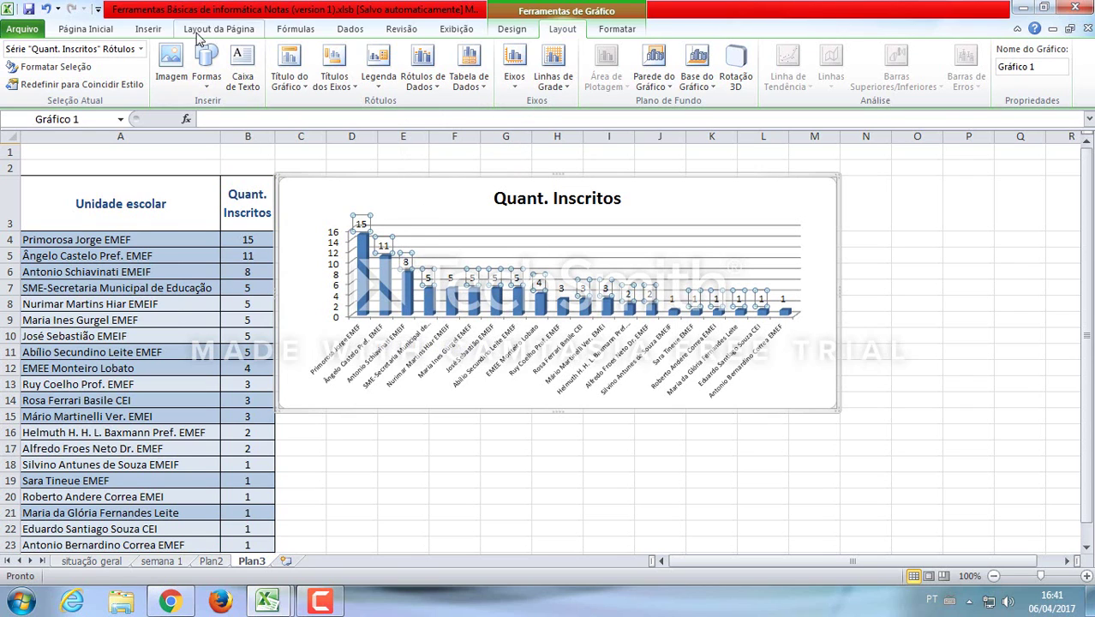
left_click(101, 33)
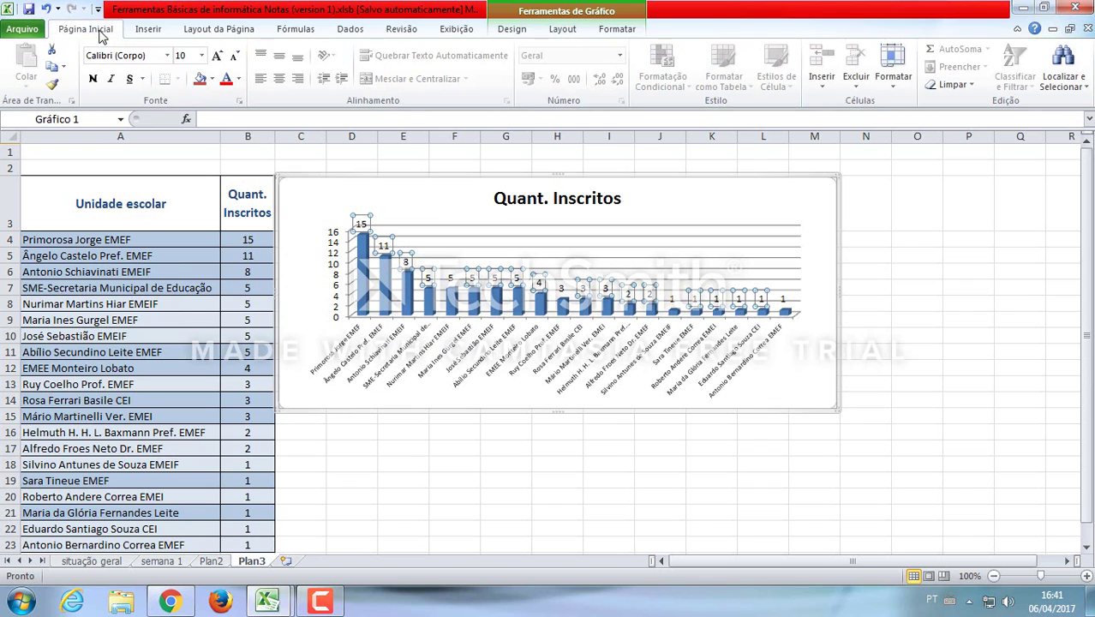
left_click(218, 55)
left_click(217, 55)
left_click(217, 55)
left_click(218, 55)
left_click(217, 55)
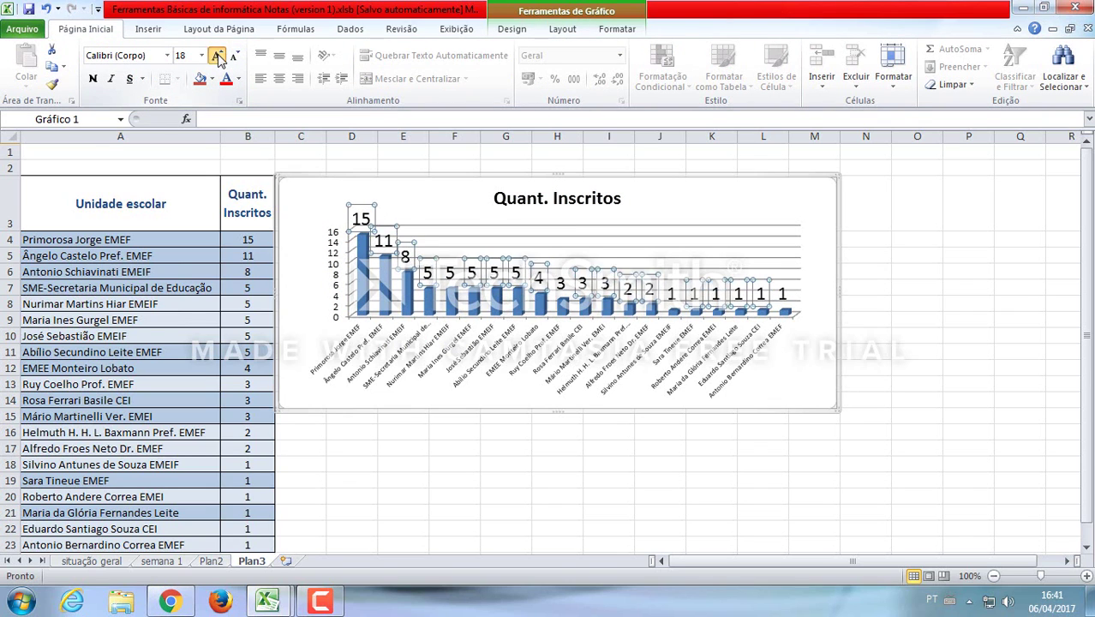
left_click(218, 55)
left_click(217, 55)
left_click(218, 55)
left_click(218, 55)
left_click(218, 55)
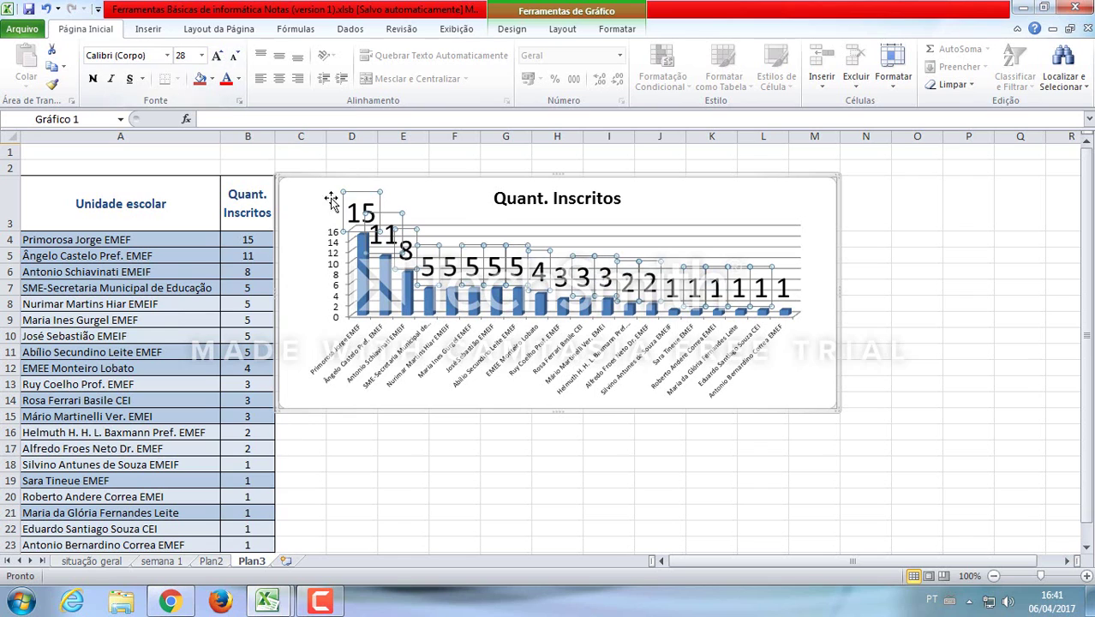
left_click(810, 388)
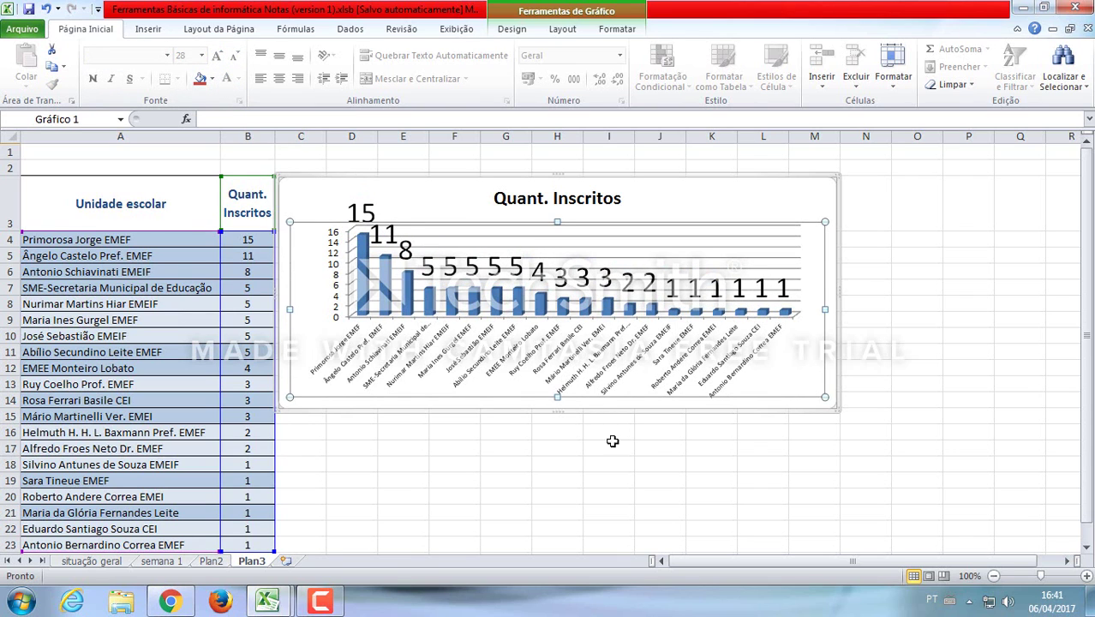
left_click(651, 444)
Replace the chart title with "Relação de Cursistas por escola."
left_click(571, 199)
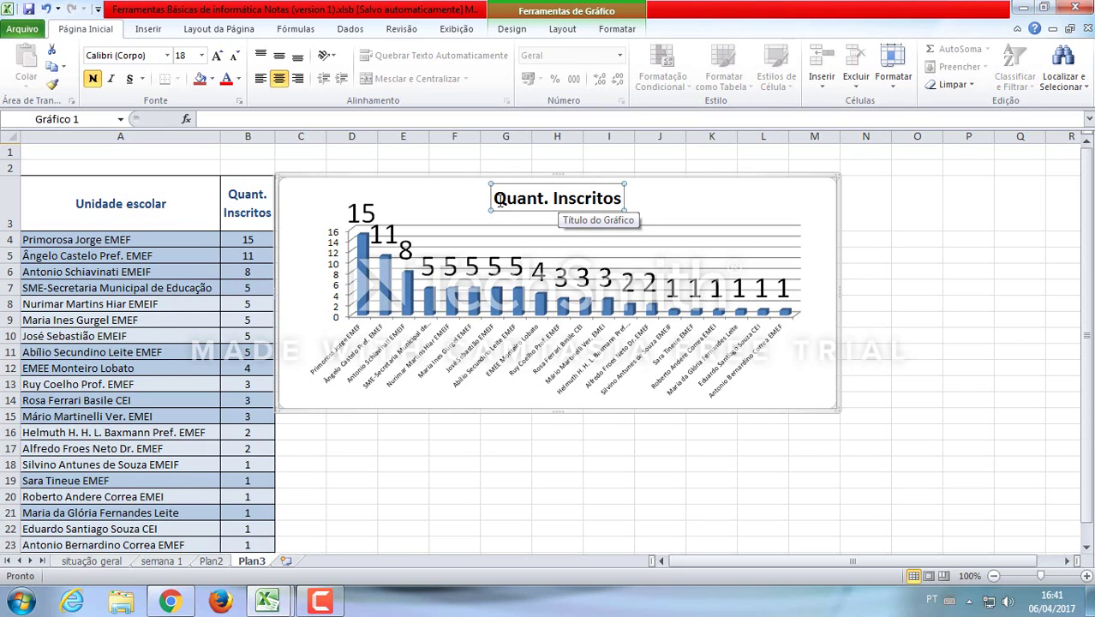
left_click(662, 212)
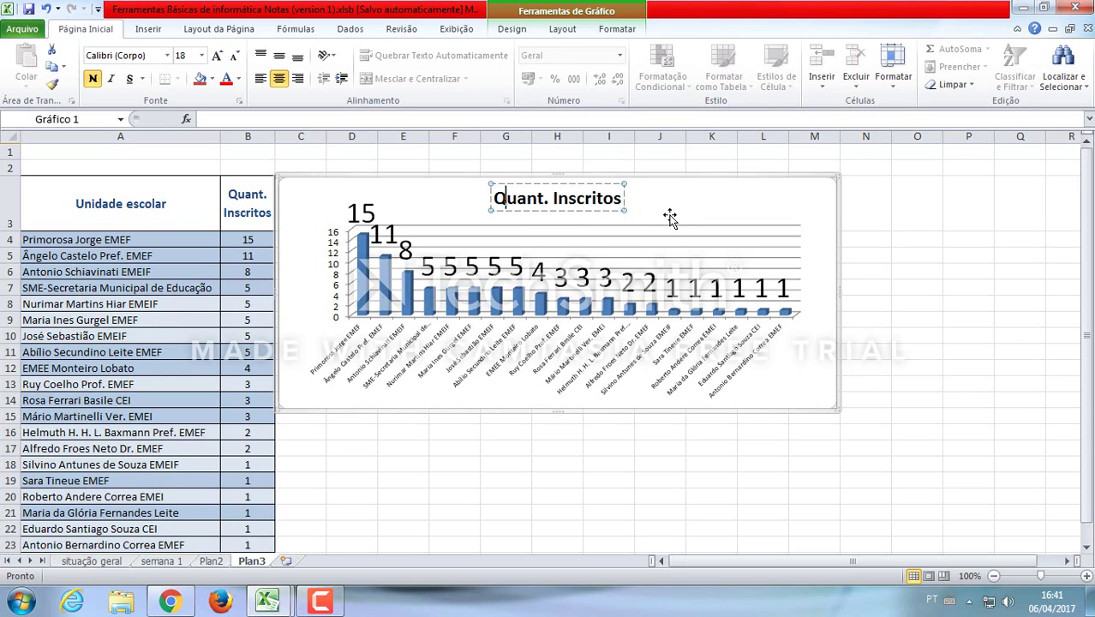
left_click(606, 199)
left_click_drag(498, 200, 616, 209)
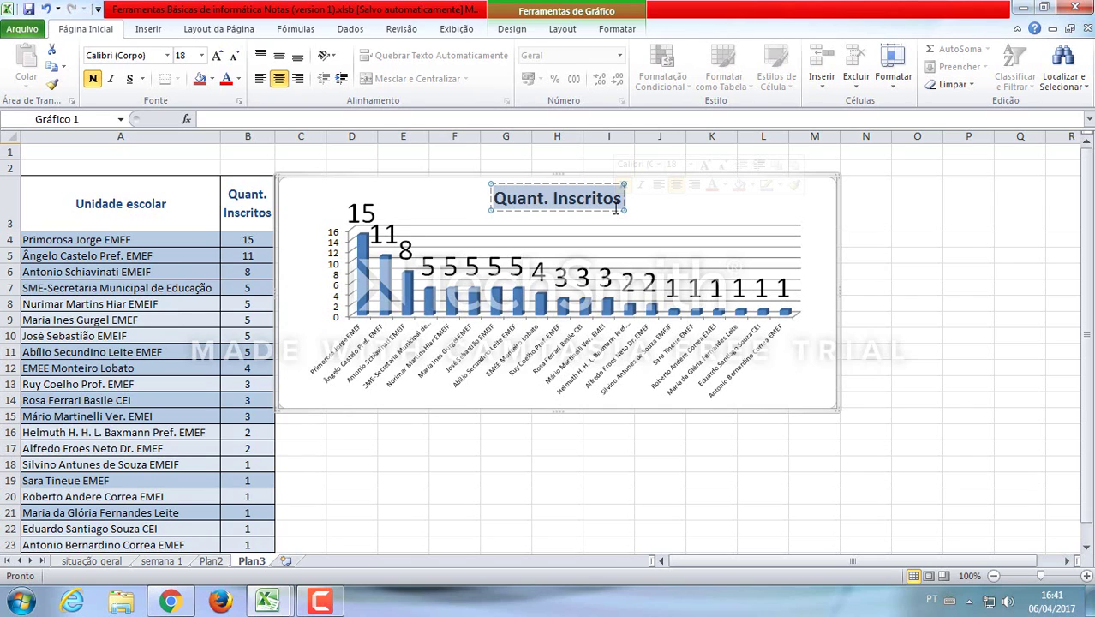
type("Rela")
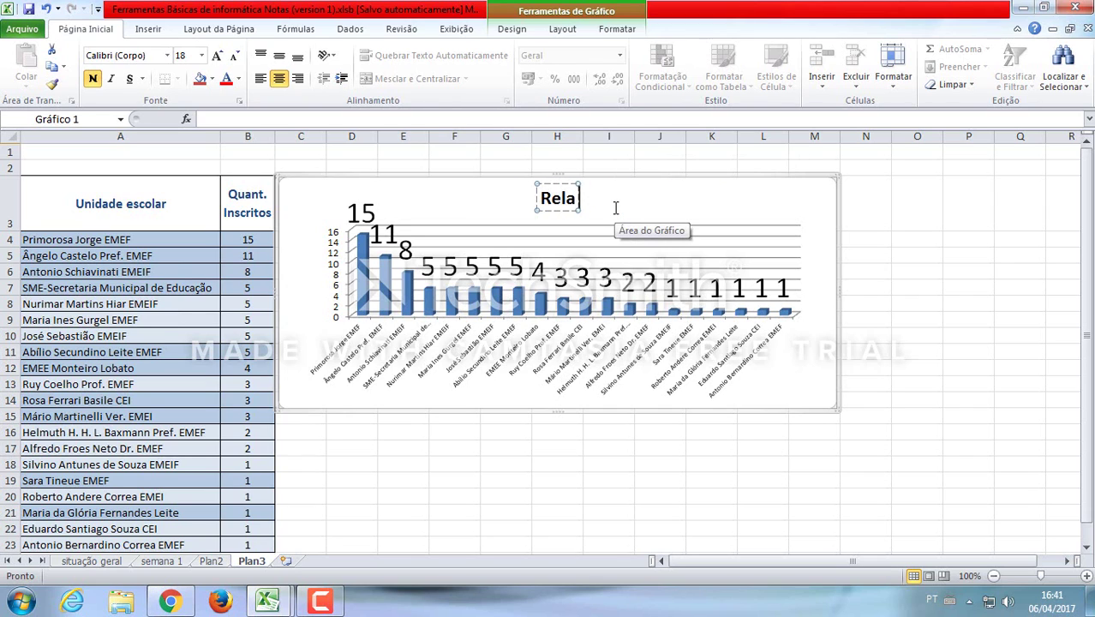
type("ção de")
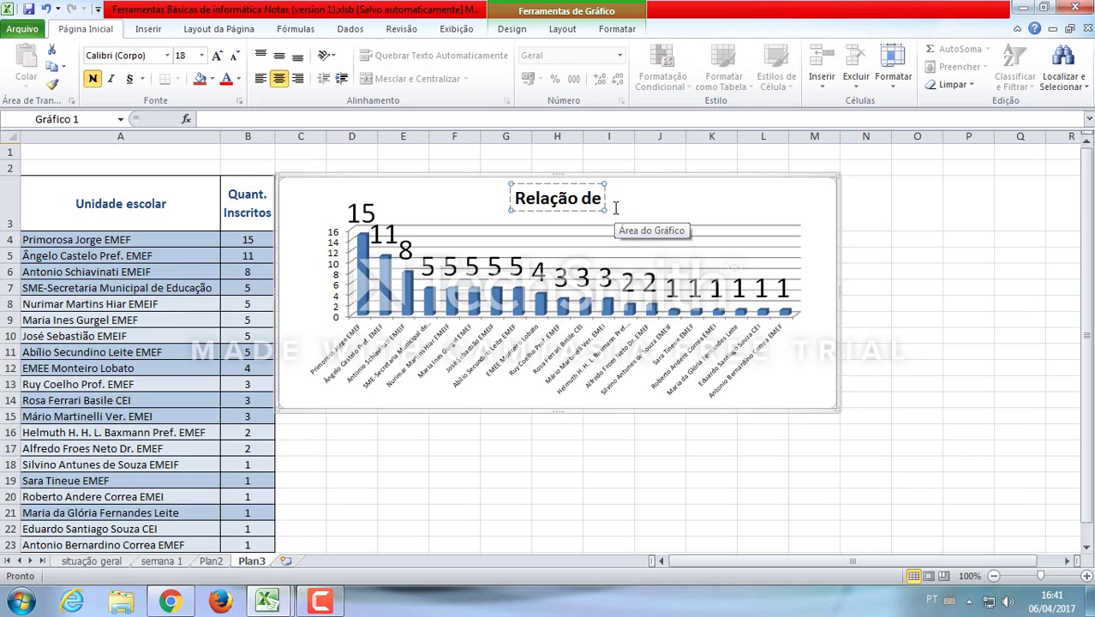
type(" Cur")
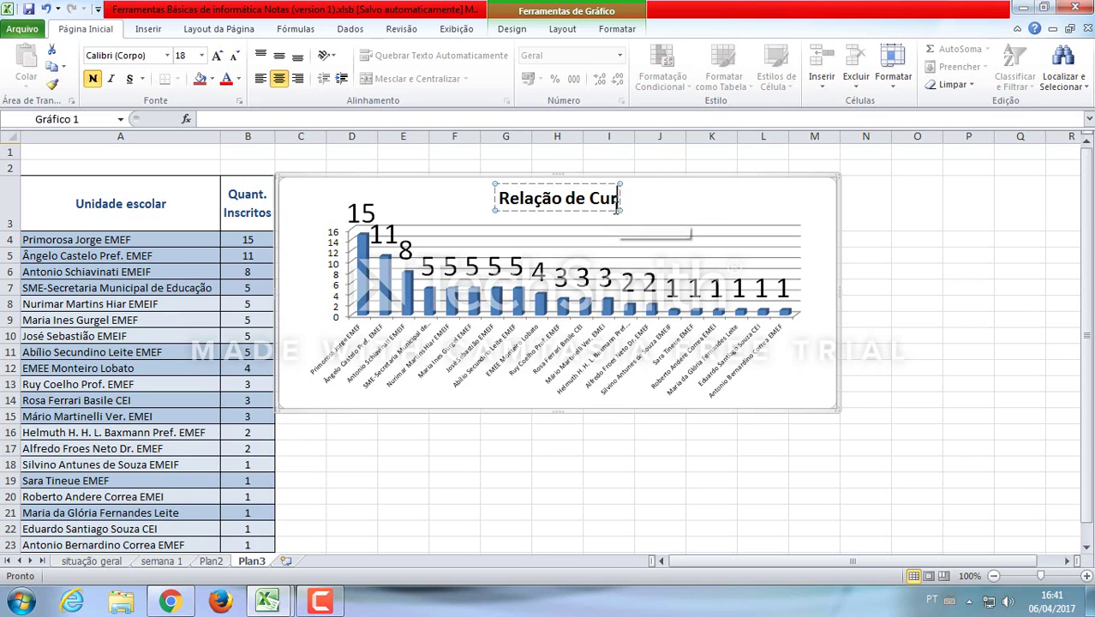
type("sistas por")
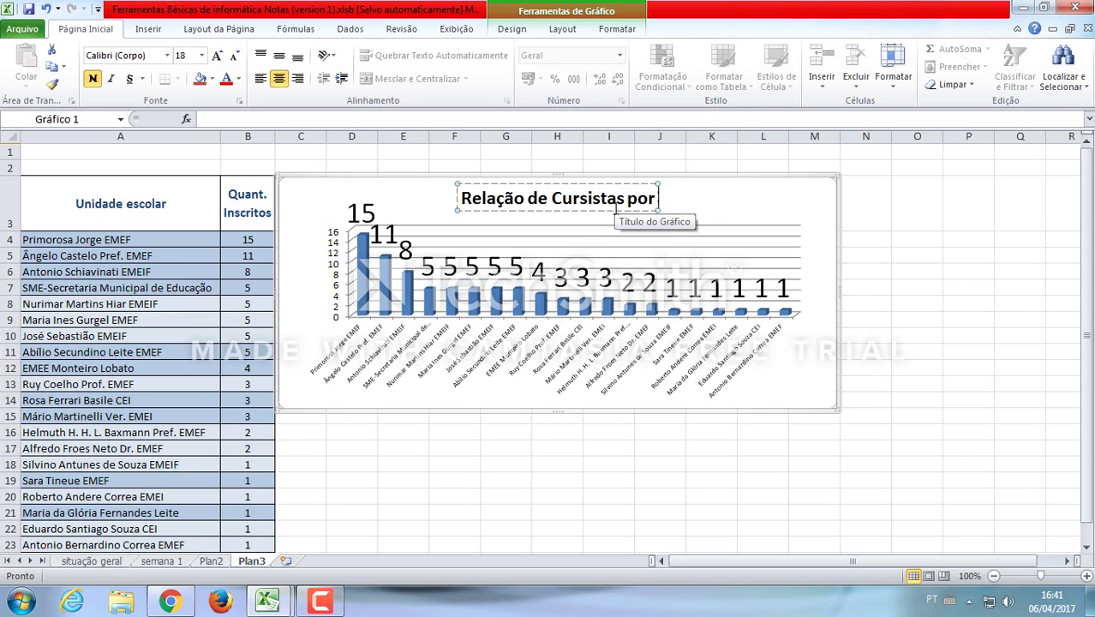
type(" escola")
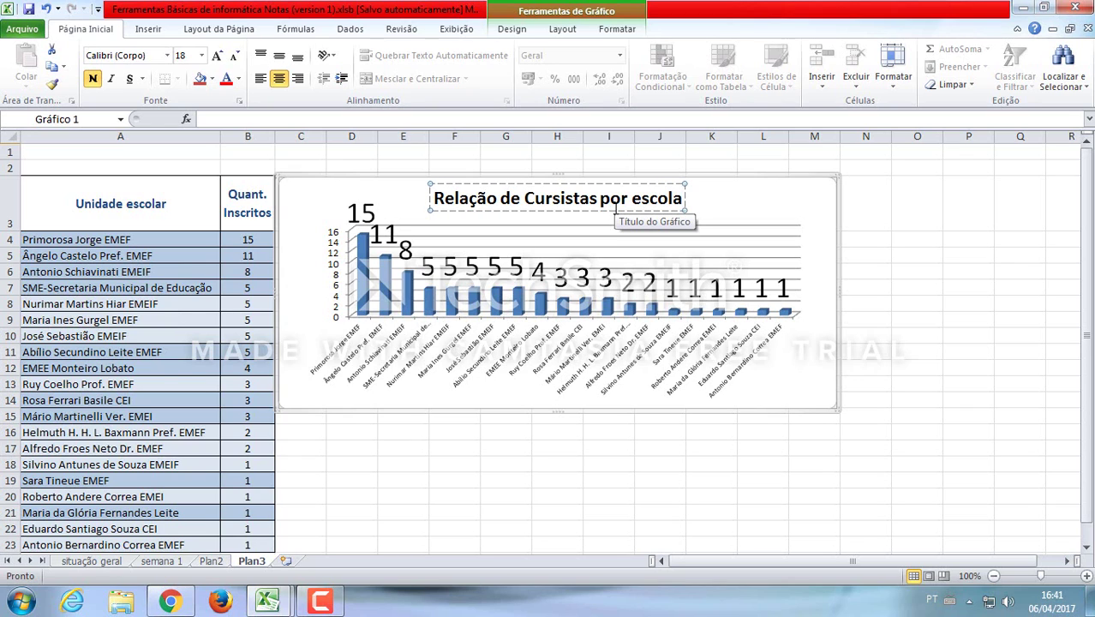
type(".")
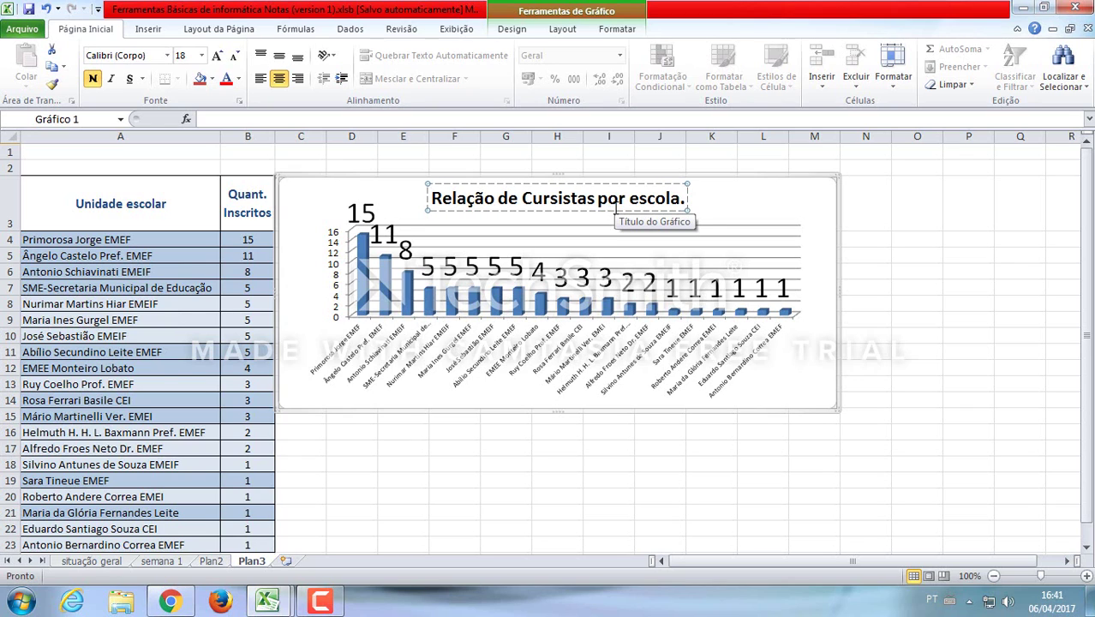
left_click(797, 204)
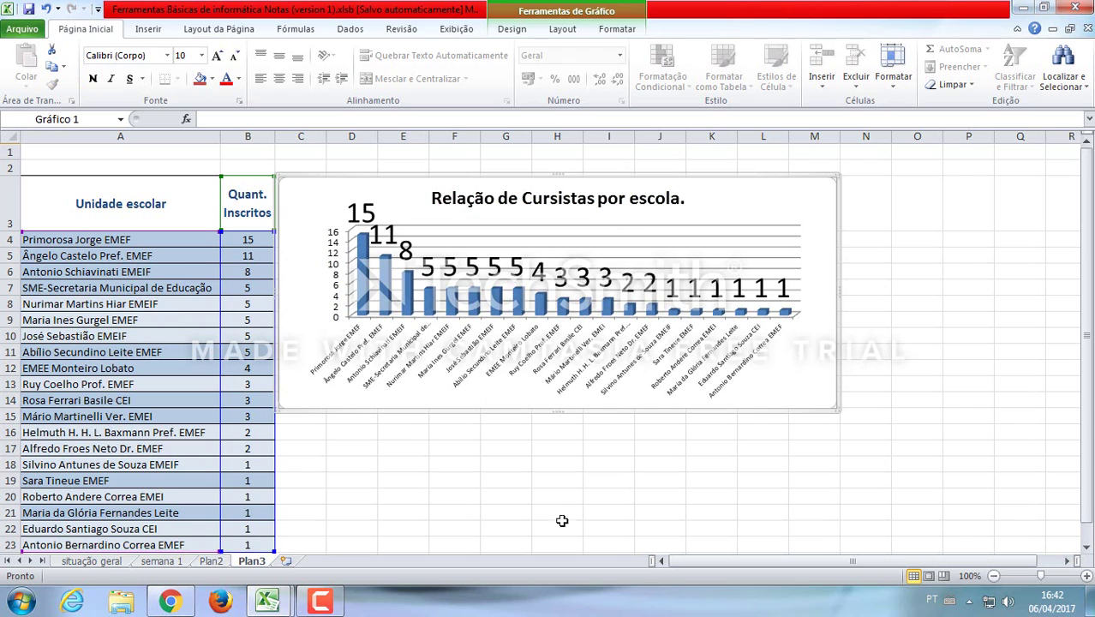
left_click(570, 486)
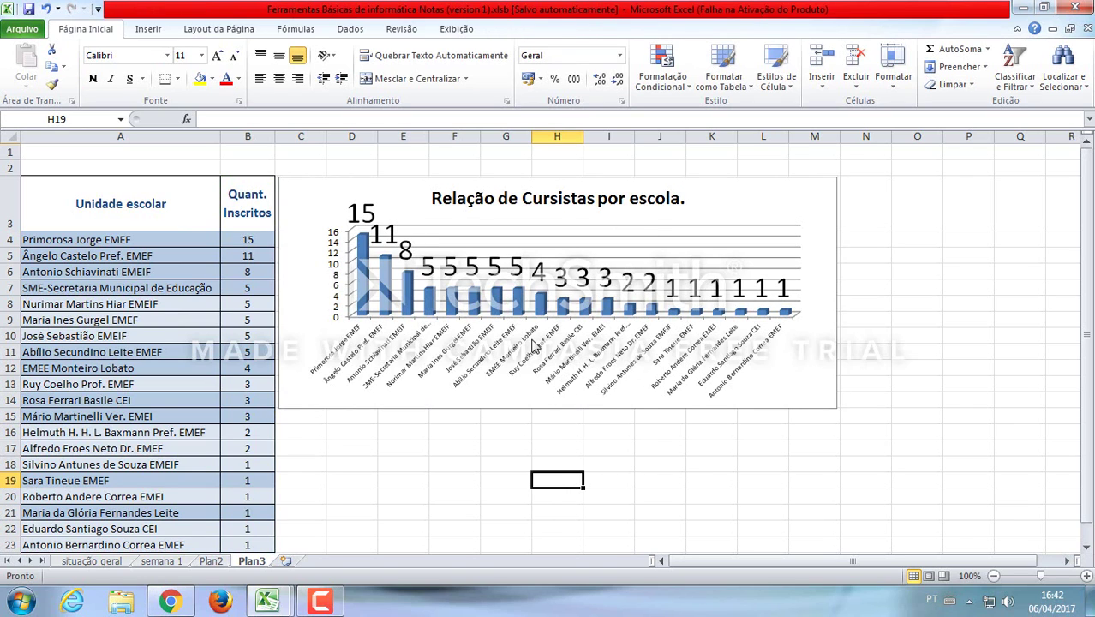
Examine the school table down to its last row alongside the finished chart
scroll(354, 403, "down", 2)
scroll(354, 403, "up", 2)
left_click(408, 465)
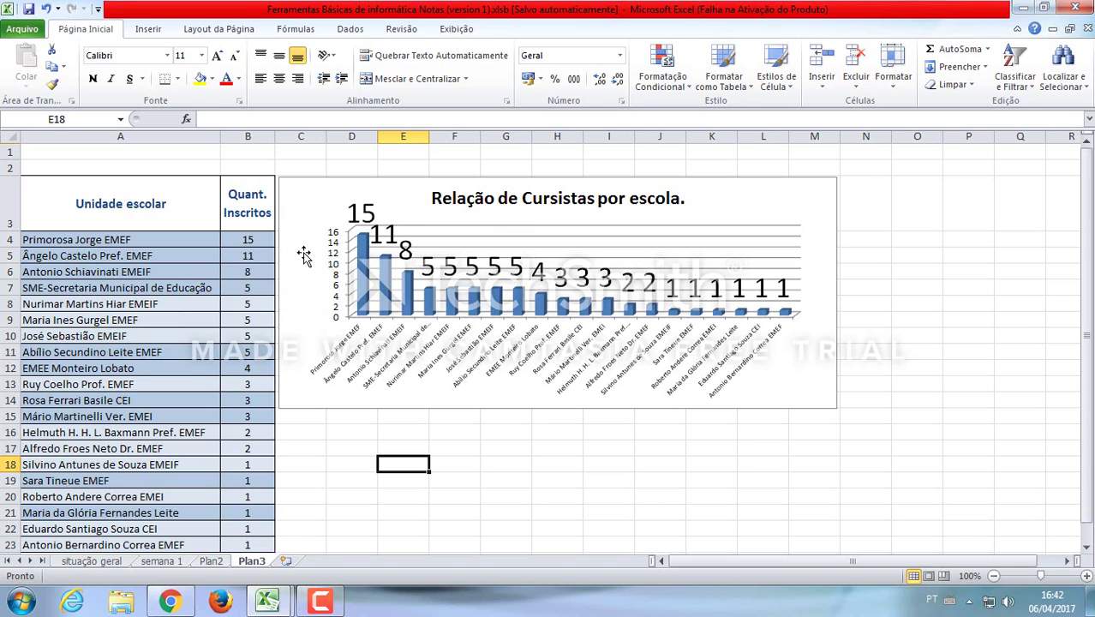
scroll(79, 484, "down", 1)
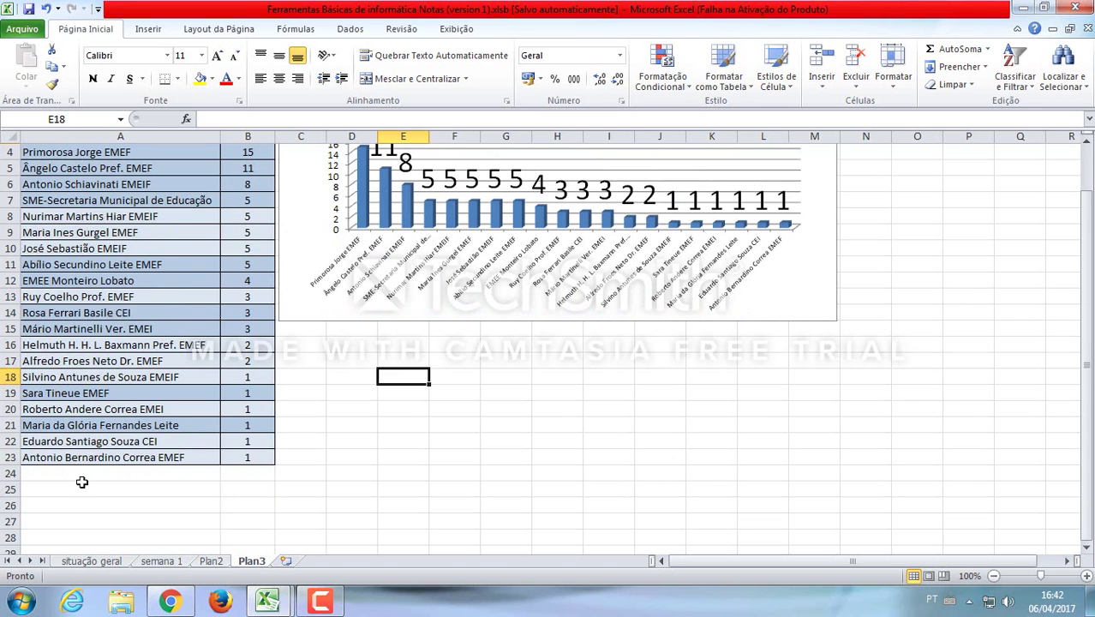
scroll(120, 300, "up", 1)
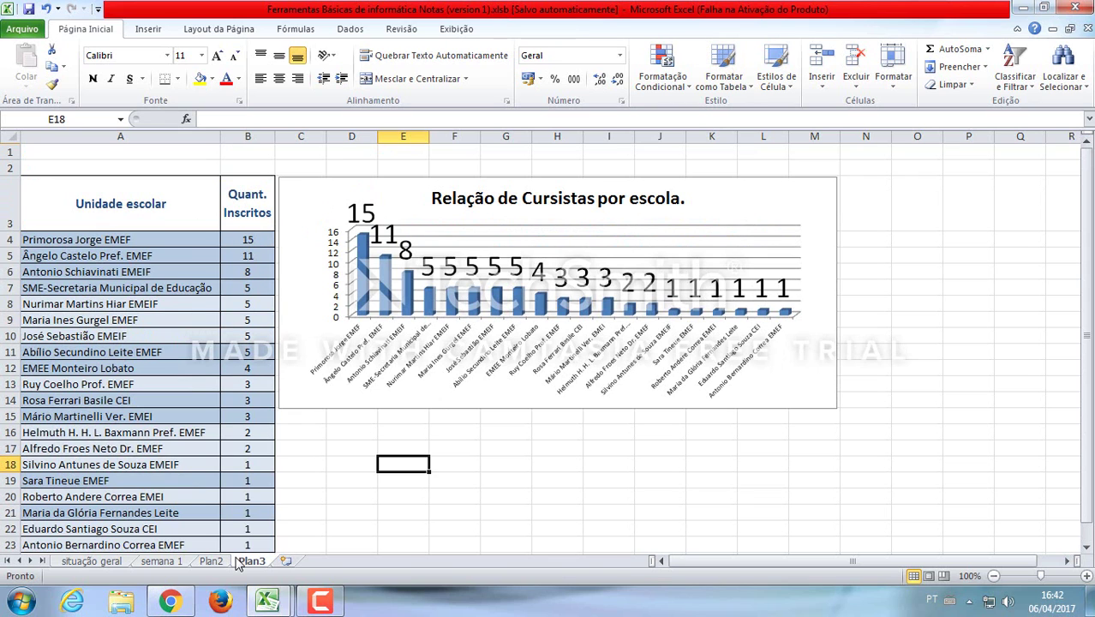
scroll(47, 493, "down", 1)
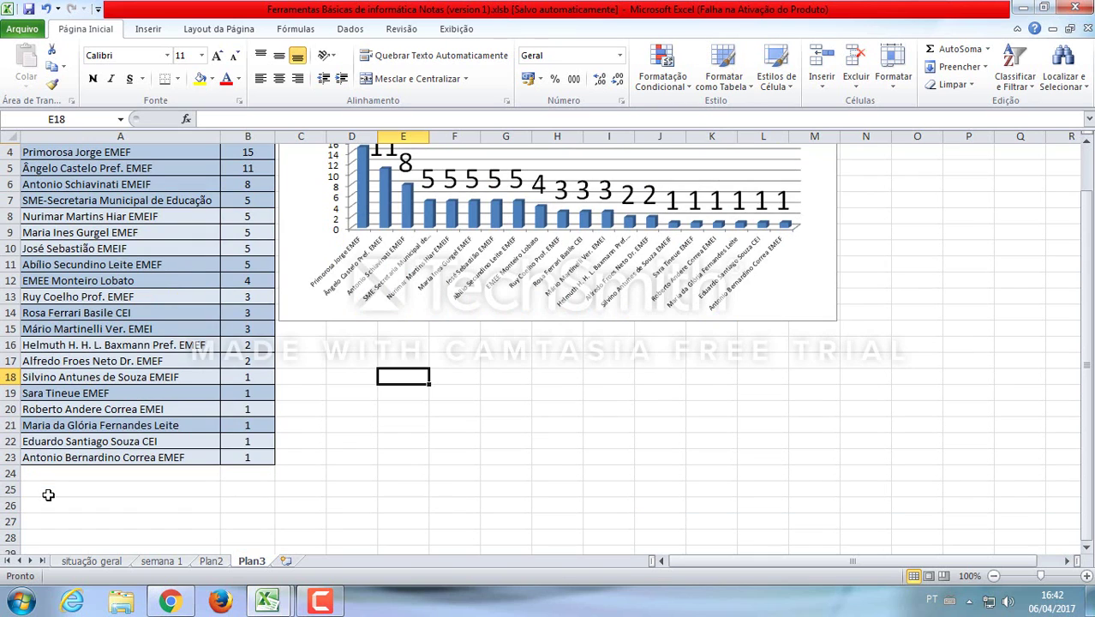
scroll(47, 493, "up", 1)
scroll(49, 495, "down", 1)
scroll(48, 494, "up", 1)
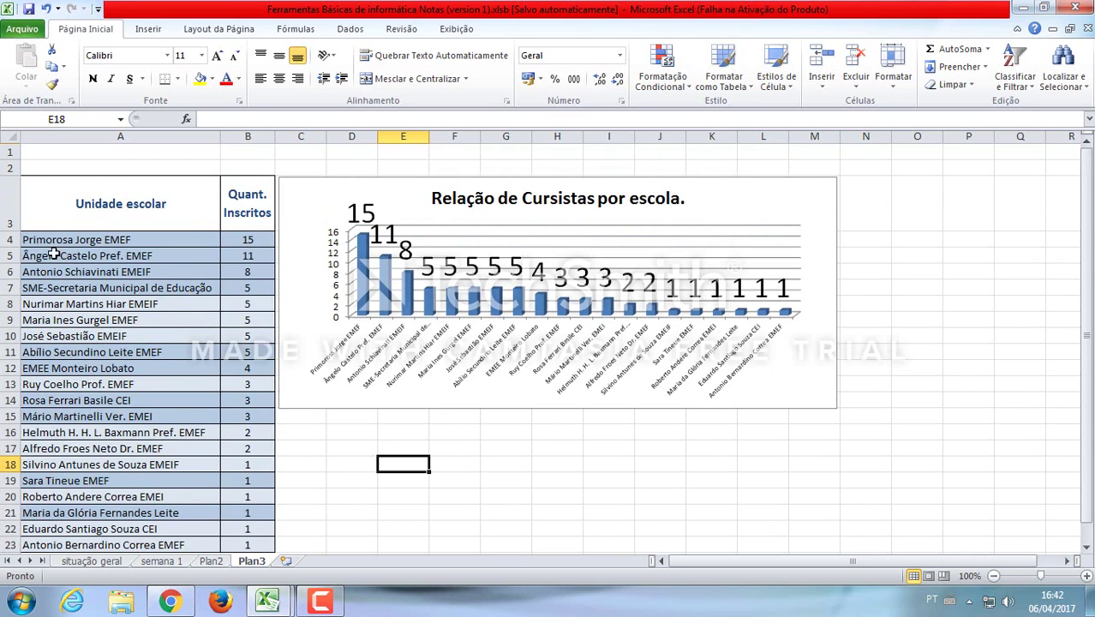
Sort the school rows A4:B23 from A to Z and check where the first schools end up
left_click_drag(47, 240, 234, 478)
left_click_drag(64, 238, 258, 460)
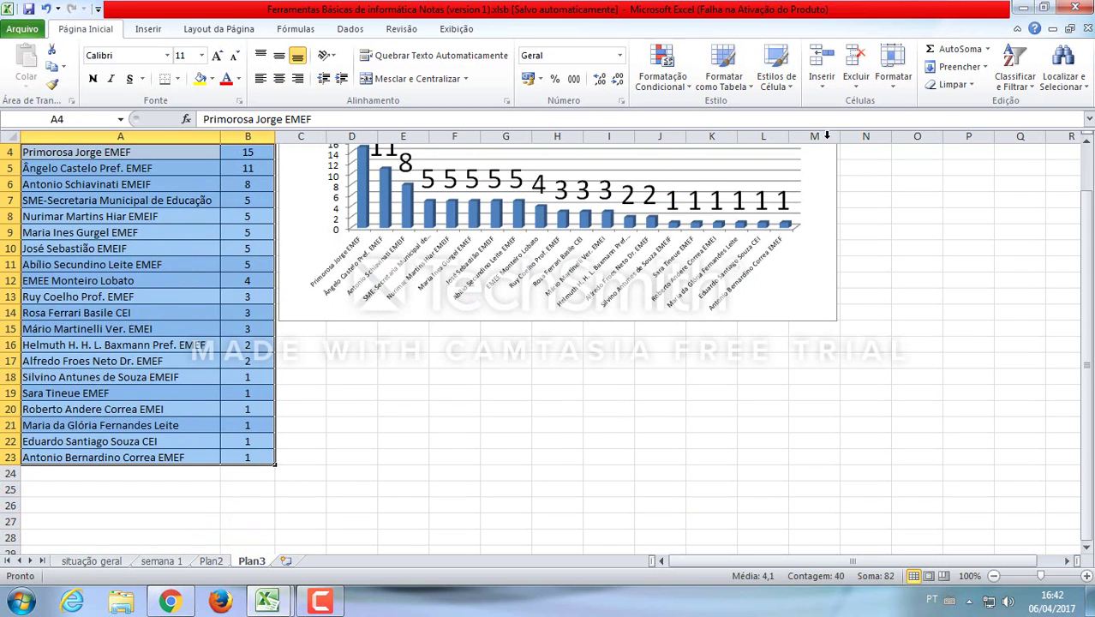
left_click(1010, 68)
left_click(990, 104)
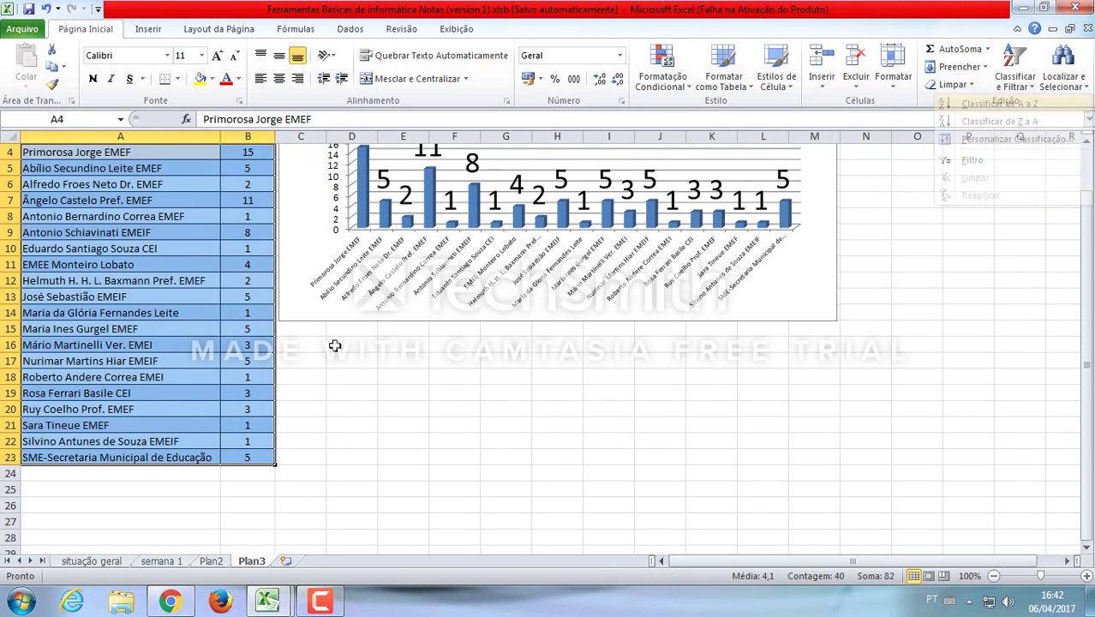
scroll(391, 457, "up", 1)
double_click(129, 257)
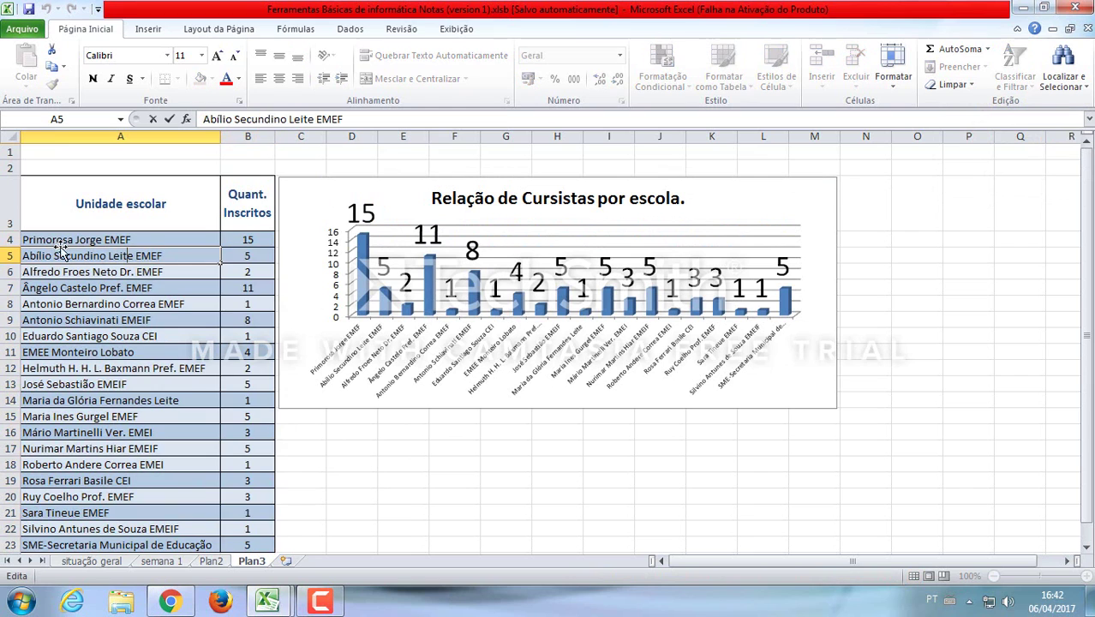
left_click(60, 240)
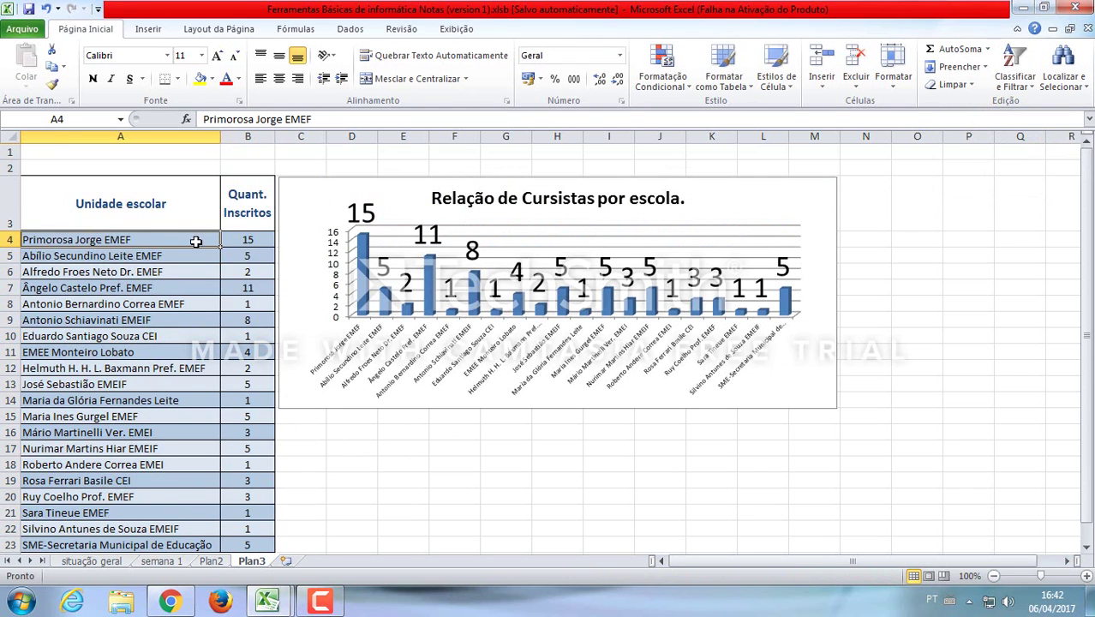
Try applying a filter to the school rows A4:B23 and undo it
left_click_drag(208, 240, 257, 455)
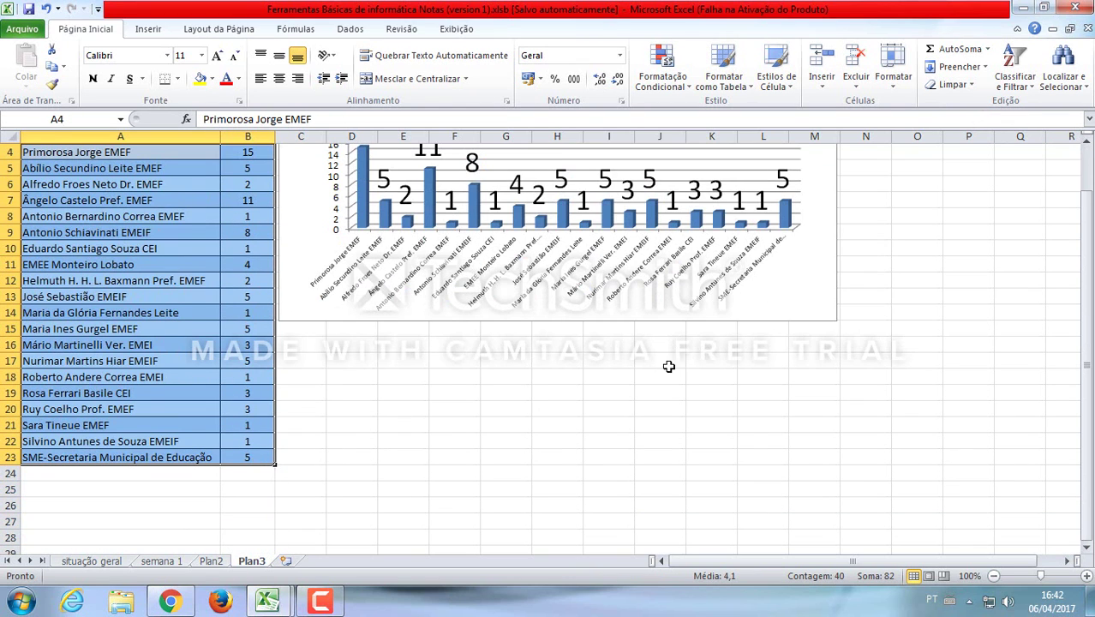
left_click(1029, 75)
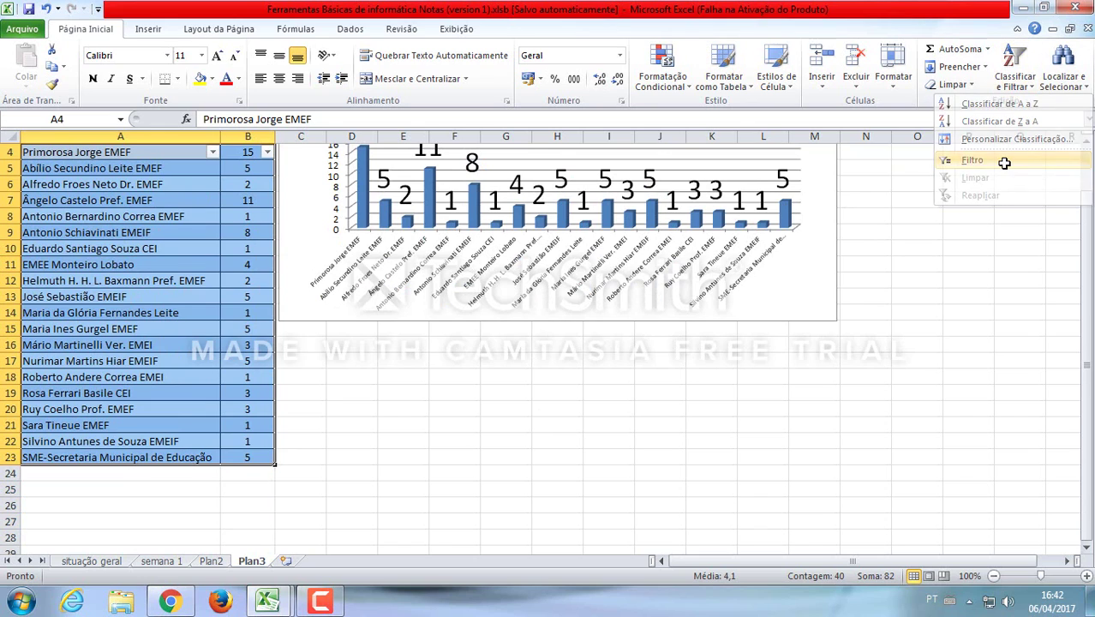
left_click(973, 161)
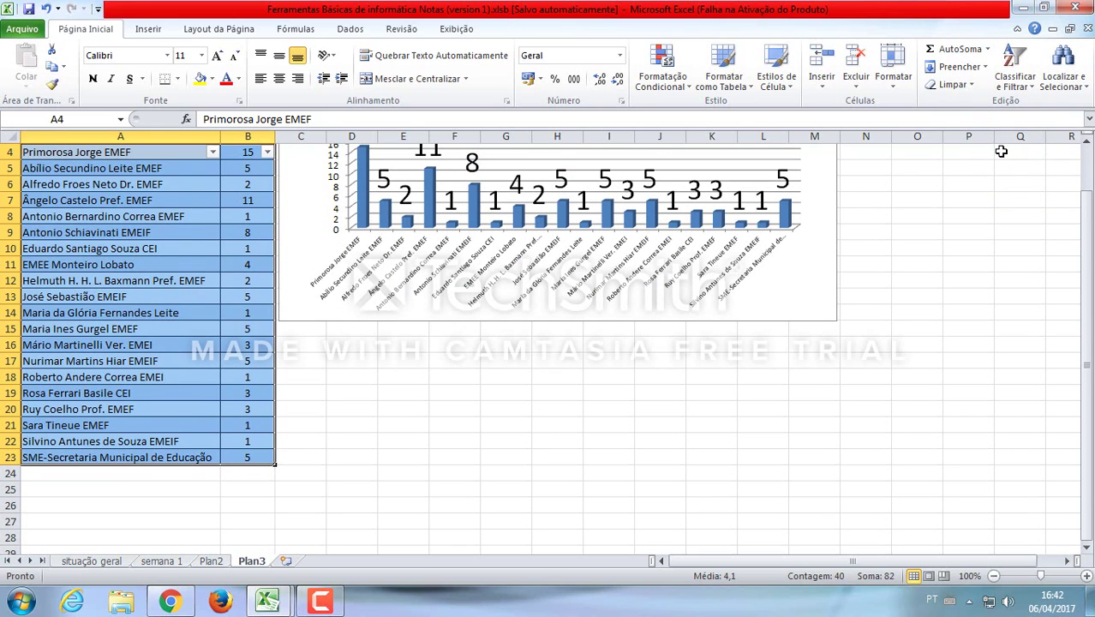
left_click(45, 9)
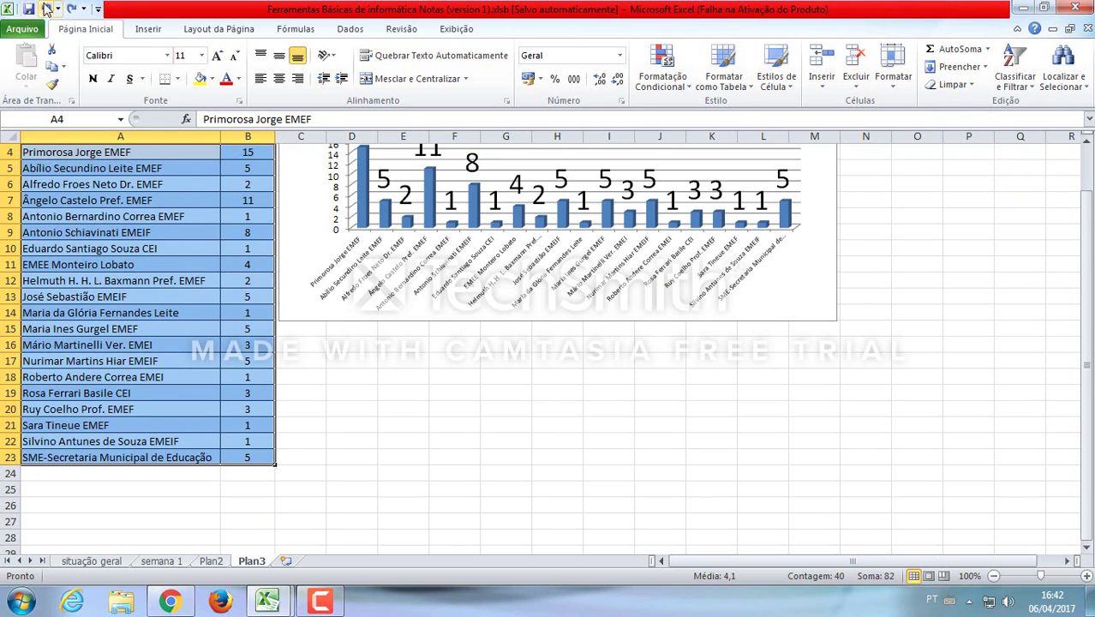
Custom-sort the rows A4:B23 by the values of column A from A to Z, treating the data as having no headers
left_click(1025, 85)
left_click(1007, 139)
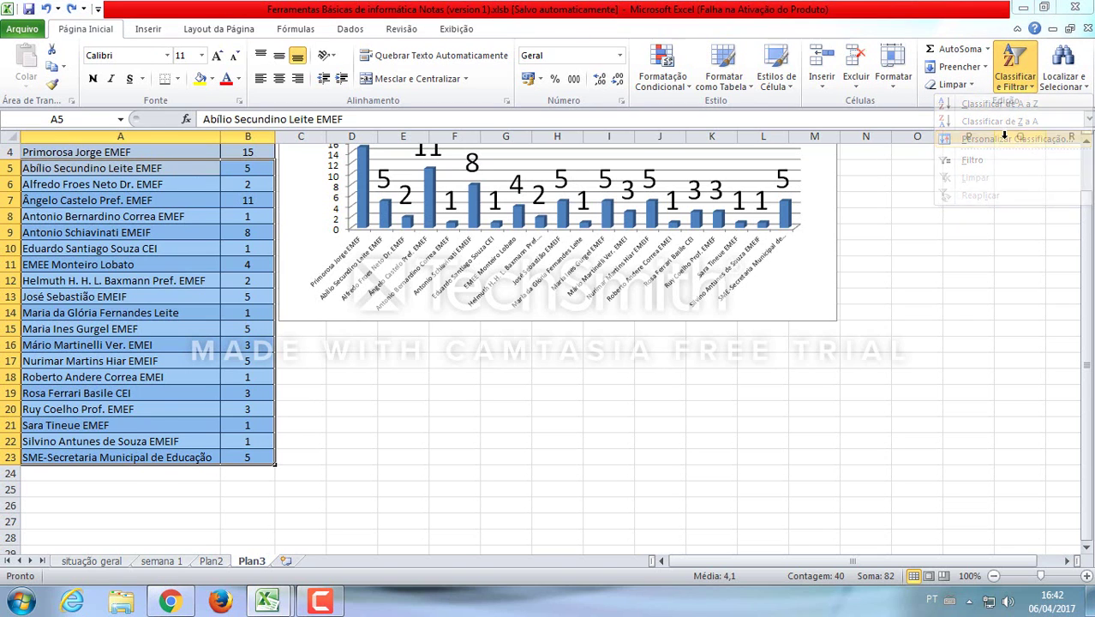
left_click(512, 331)
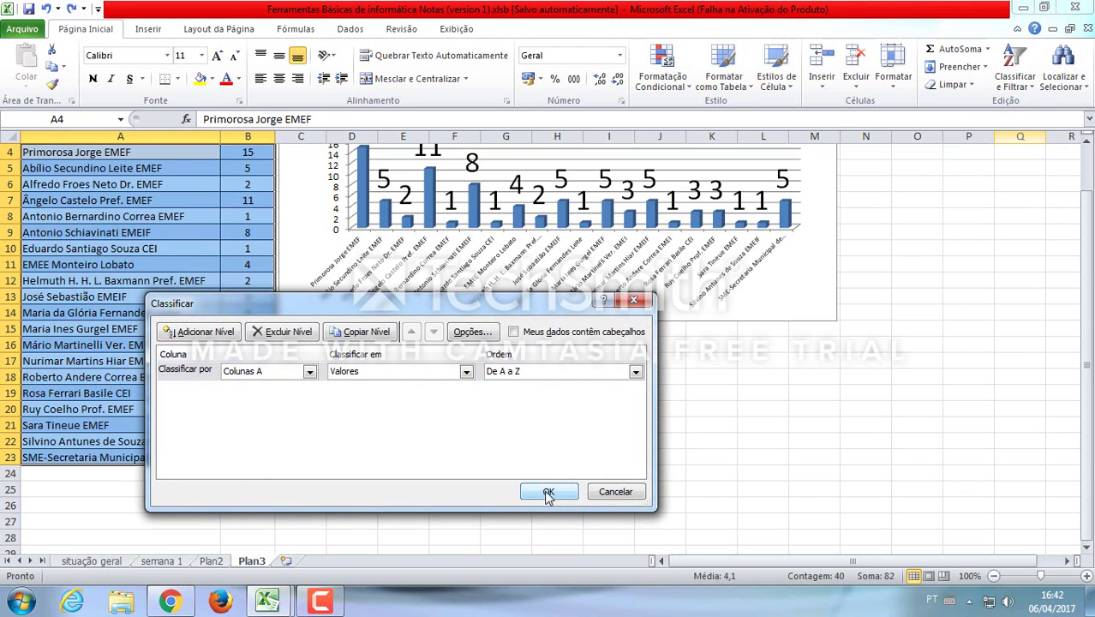
left_click(513, 332)
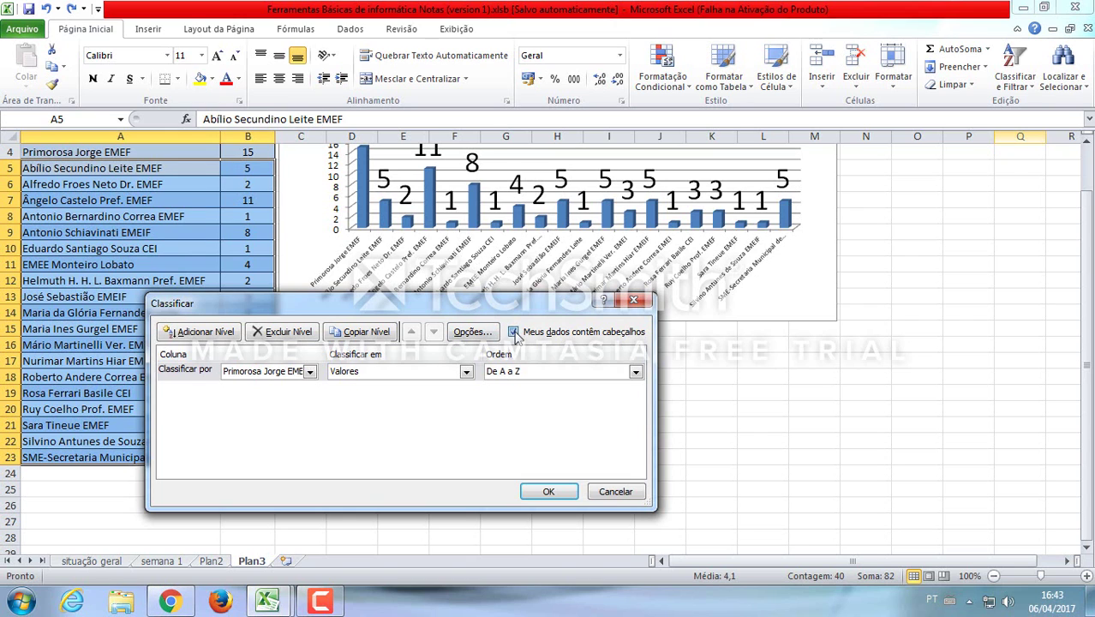
left_click(514, 332)
left_click(549, 491)
left_click(549, 491)
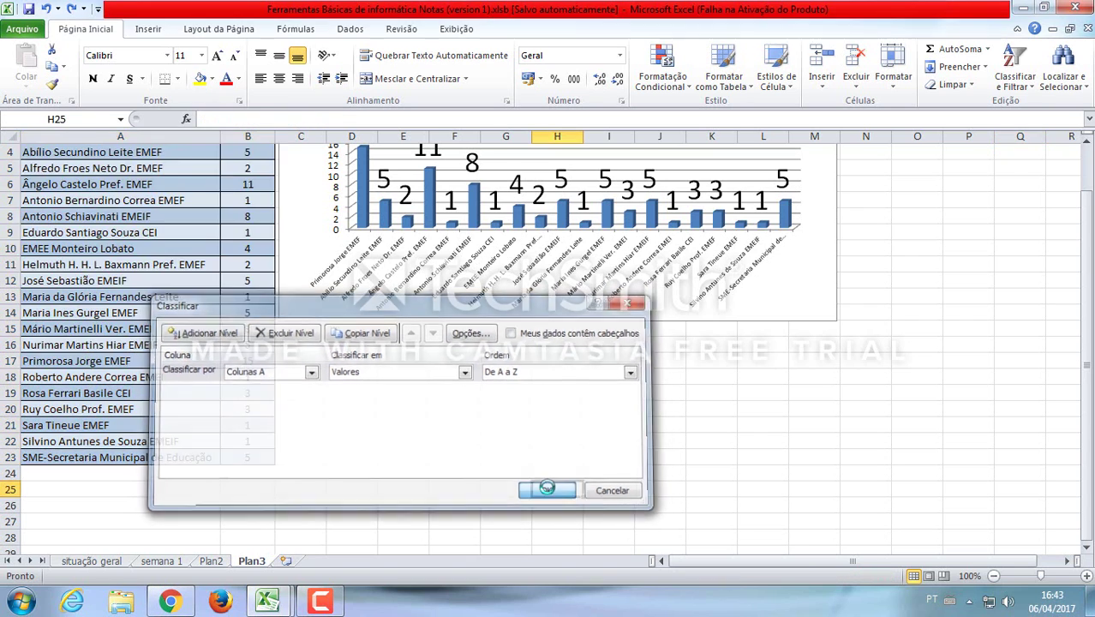
Examine the alphabetical order of the schools in the table and compare it with the chart's columns
scroll(421, 432, "up", 1)
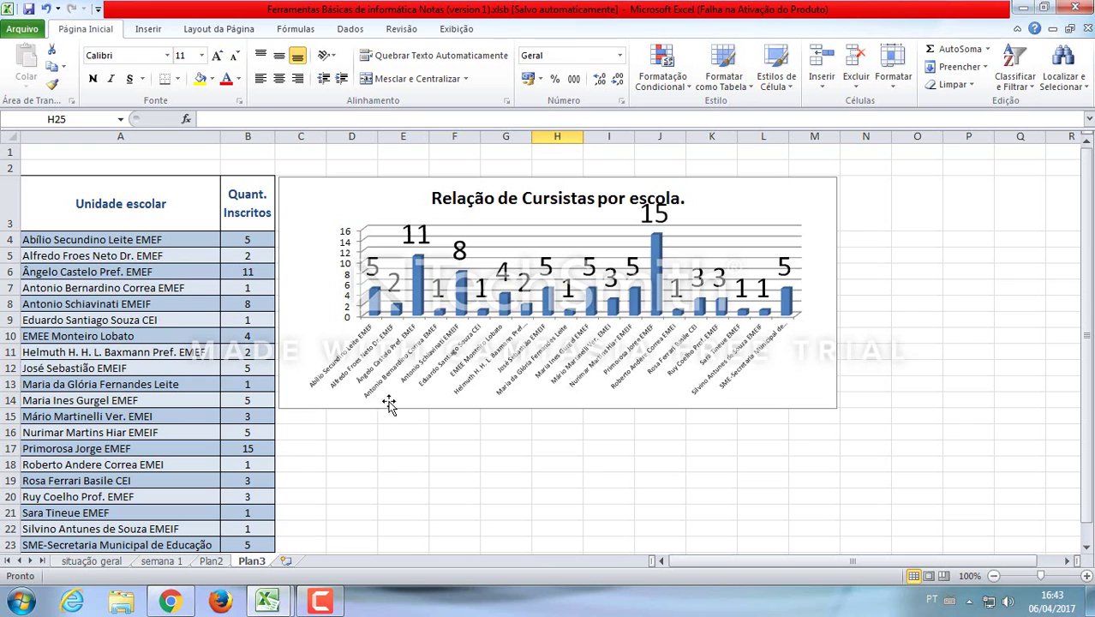
scroll(506, 546, "down", 1)
scroll(130, 347, "up", 1)
left_click_drag(39, 240, 60, 542)
left_click(532, 490)
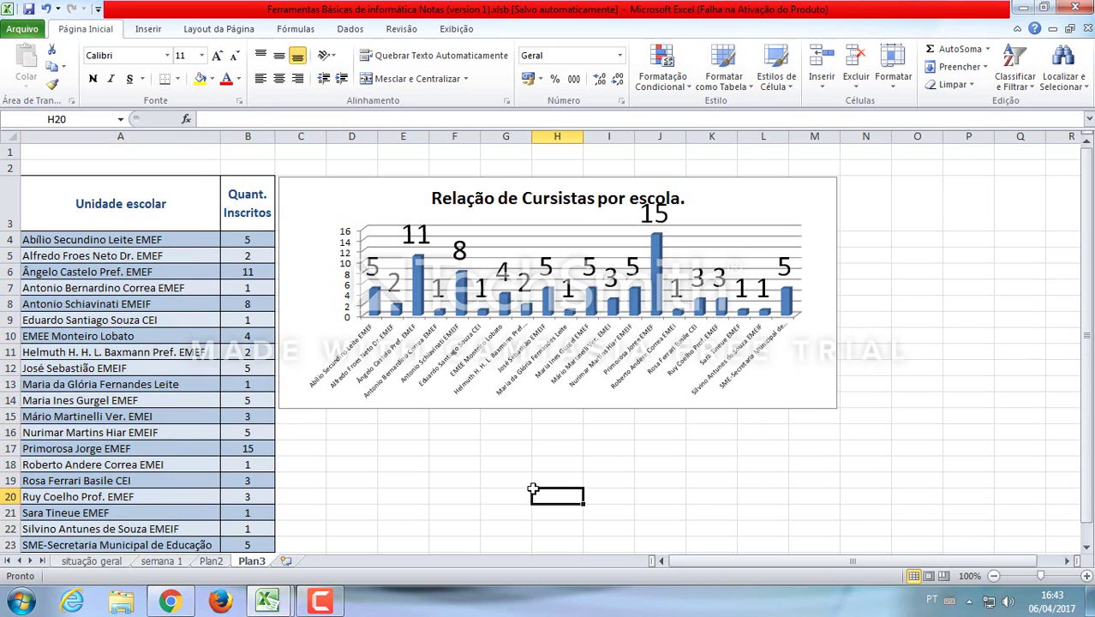
left_click(381, 240)
left_click(401, 392)
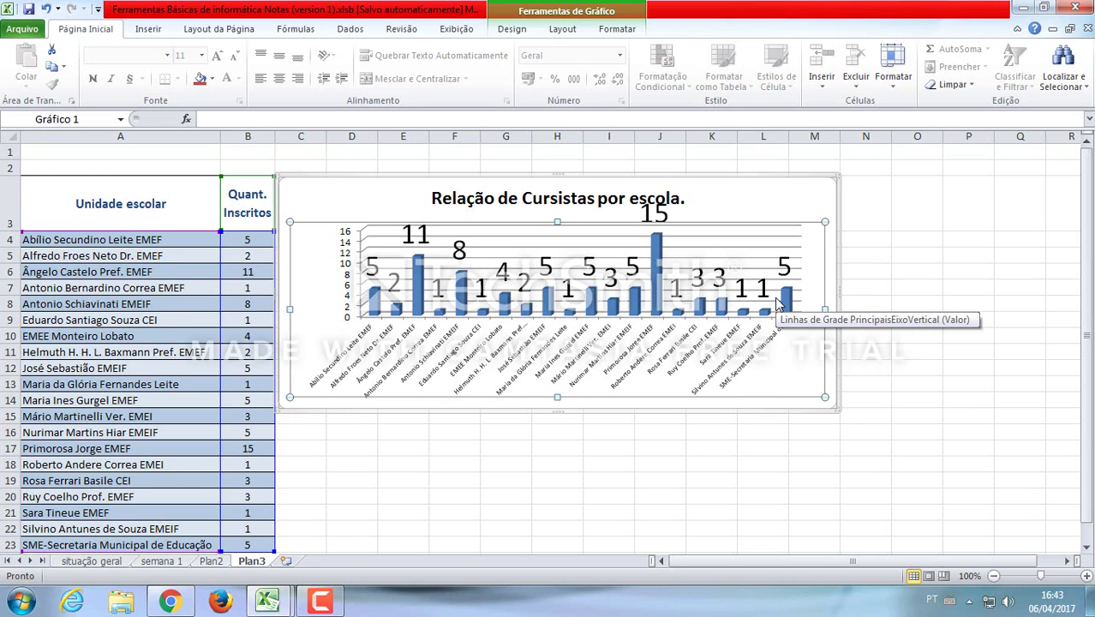
left_click(482, 461)
Select the school rows A4:B23, leaving out the header row
left_click_drag(74, 243, 254, 453)
scroll(512, 425, "up", 1)
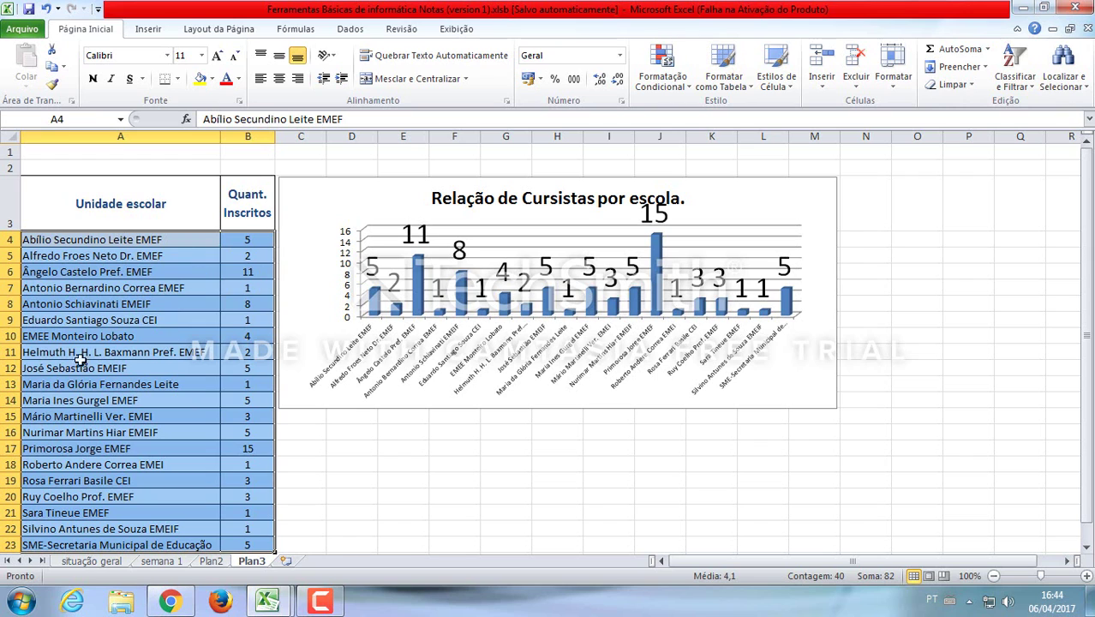
left_click(1015, 79)
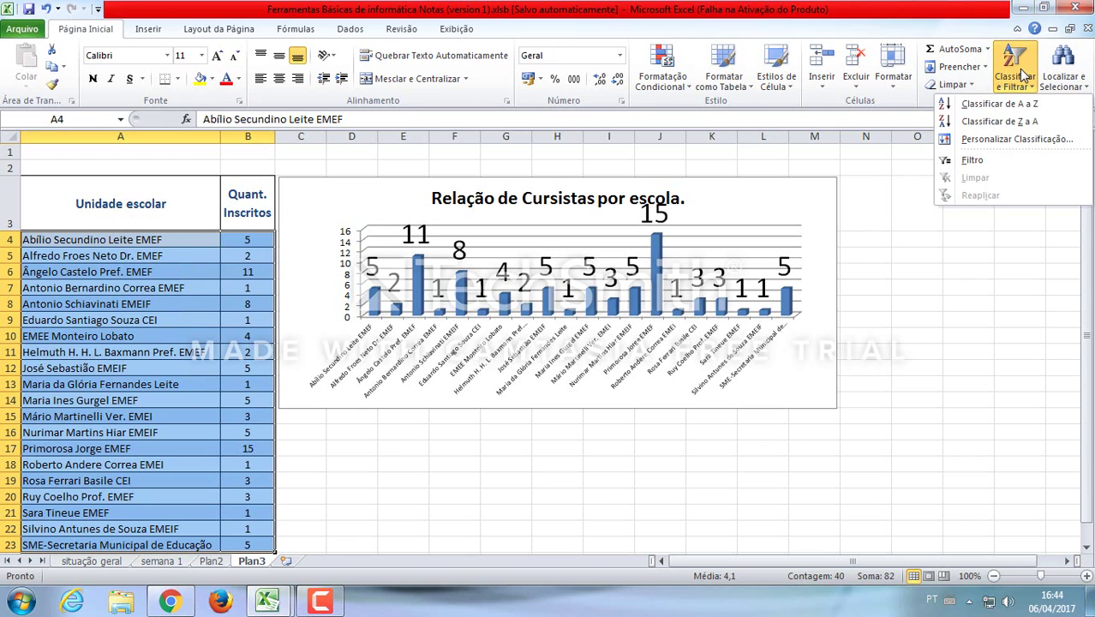
left_click(1018, 139)
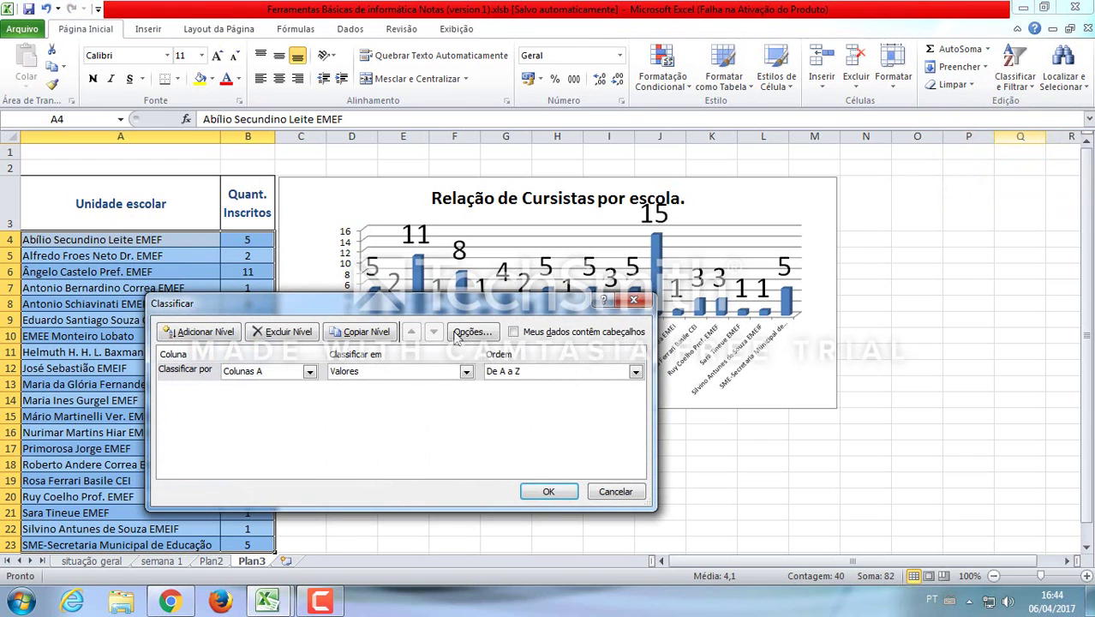
left_click(464, 374)
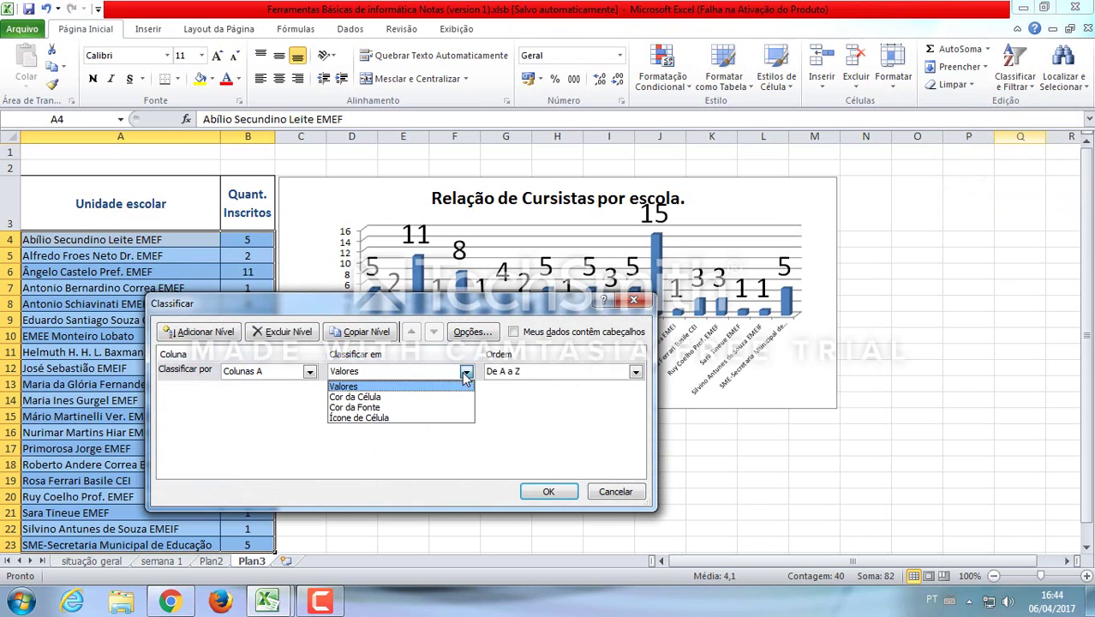
left_click(407, 387)
left_click(310, 373)
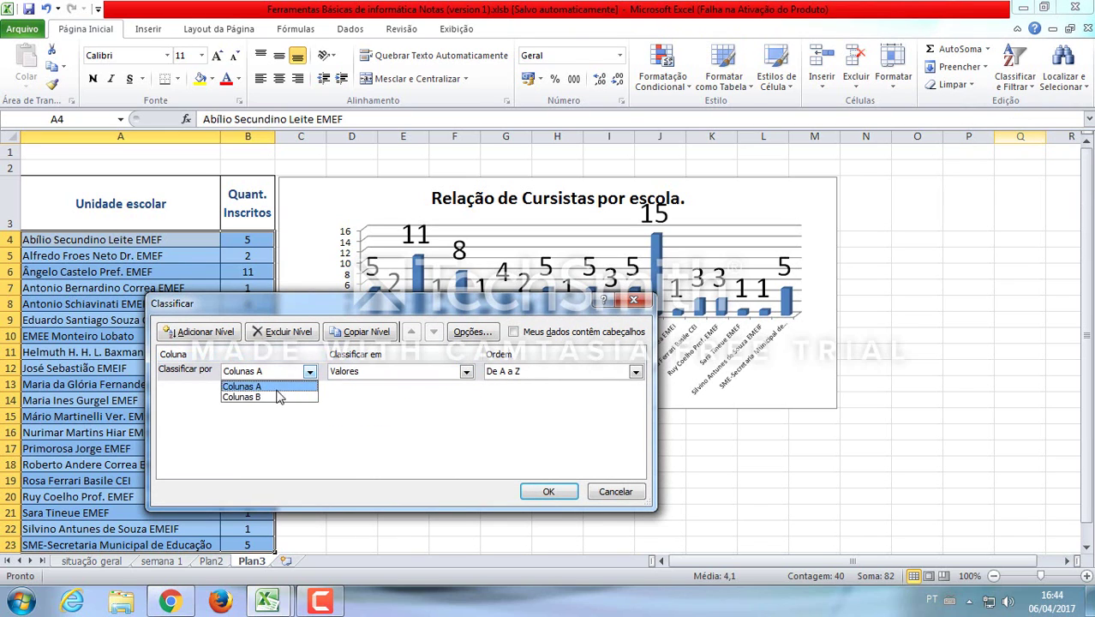
left_click(276, 397)
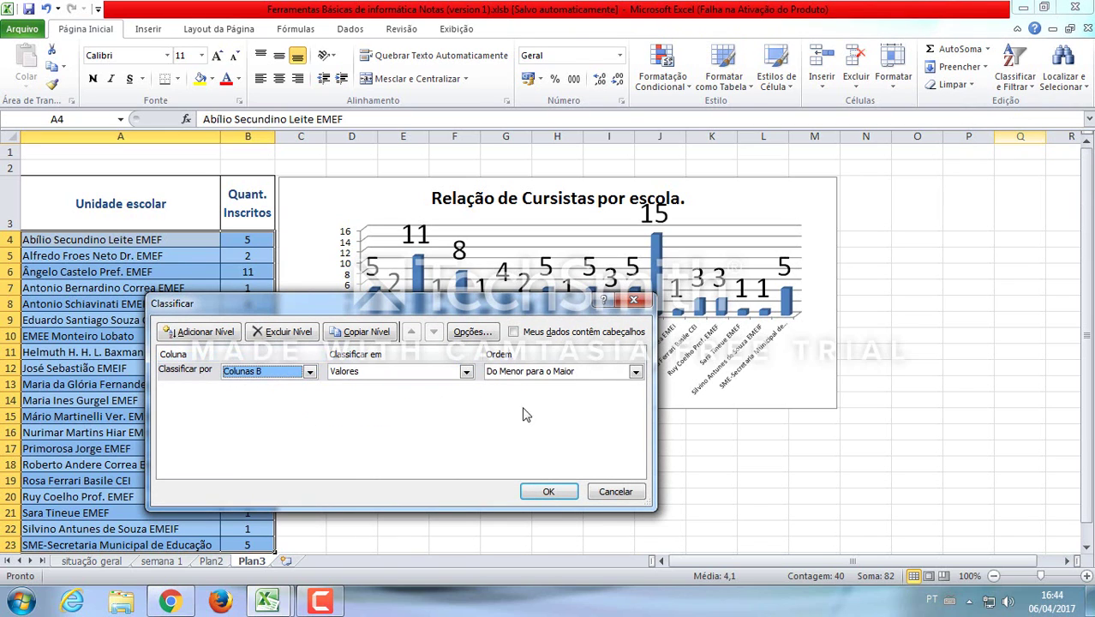
left_click(638, 300)
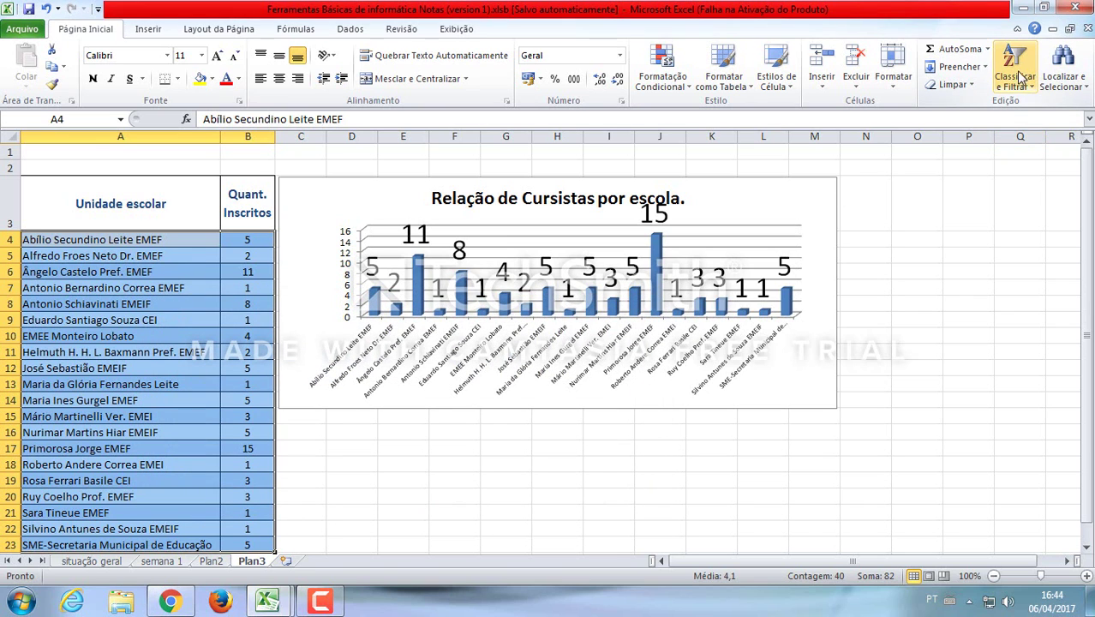
Custom-sort the selected school rows by the values of column B from largest to smallest (Do Maior para o Menor)
left_click(1020, 77)
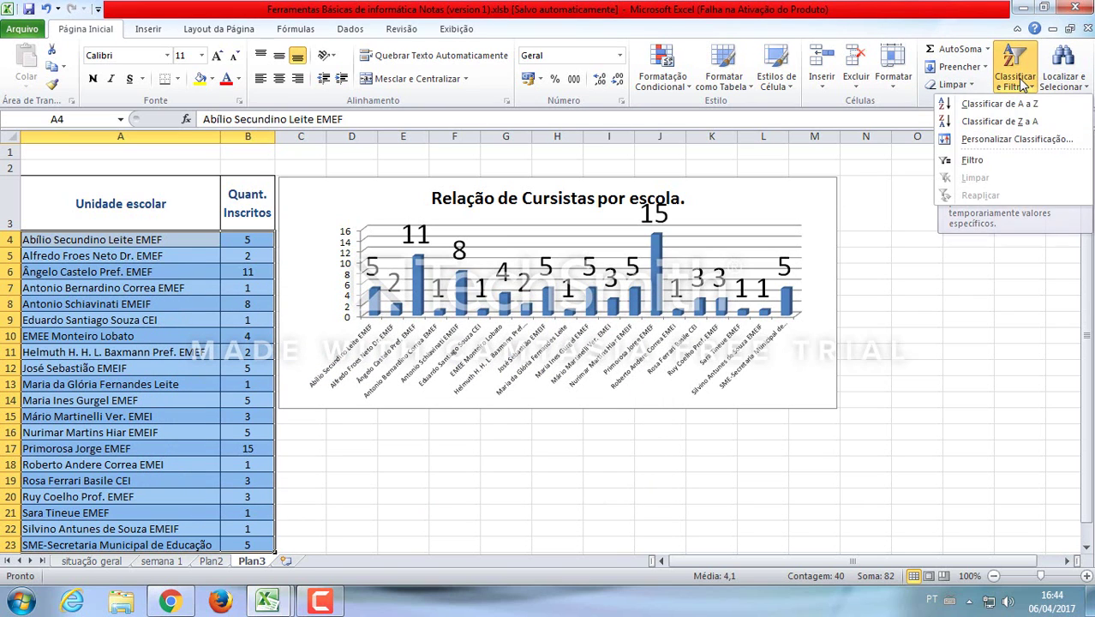
left_click(979, 144)
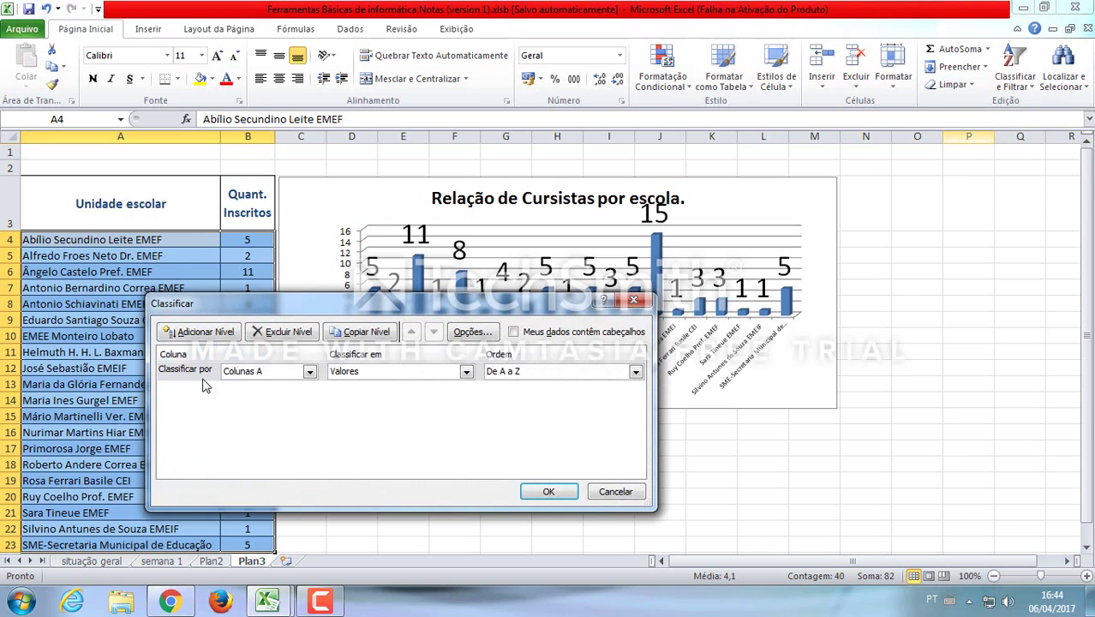
left_click(310, 372)
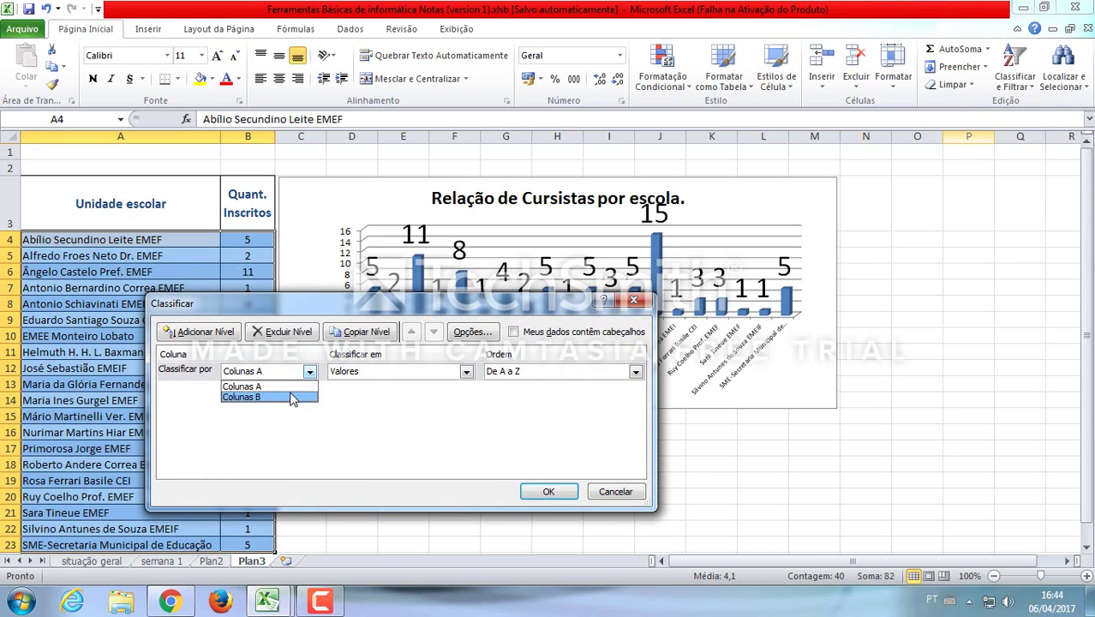
left_click(291, 392)
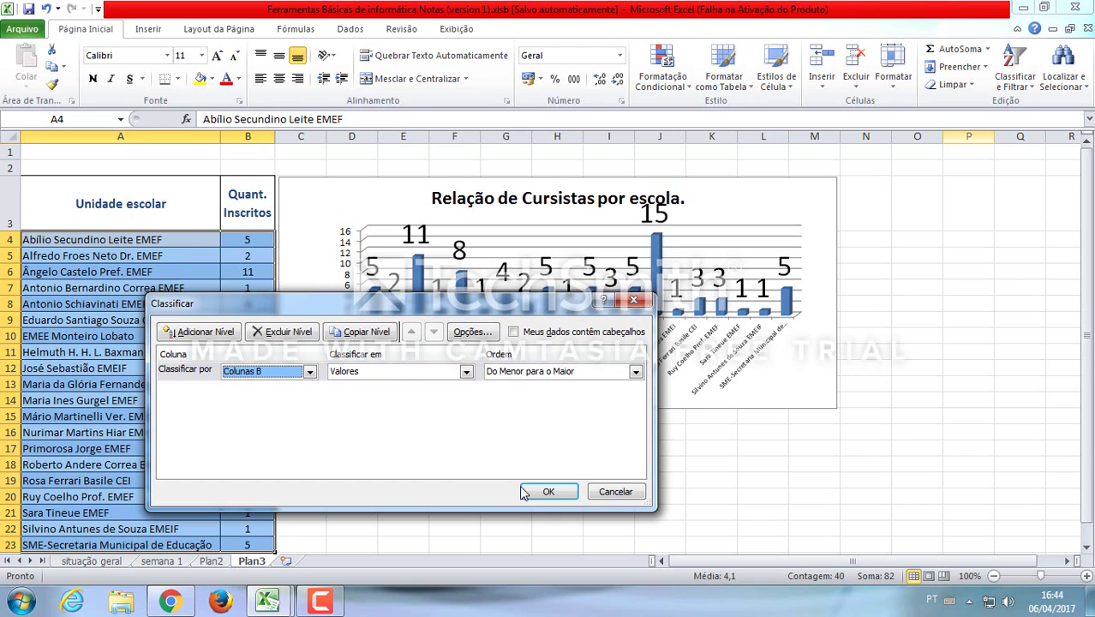
left_click(635, 376)
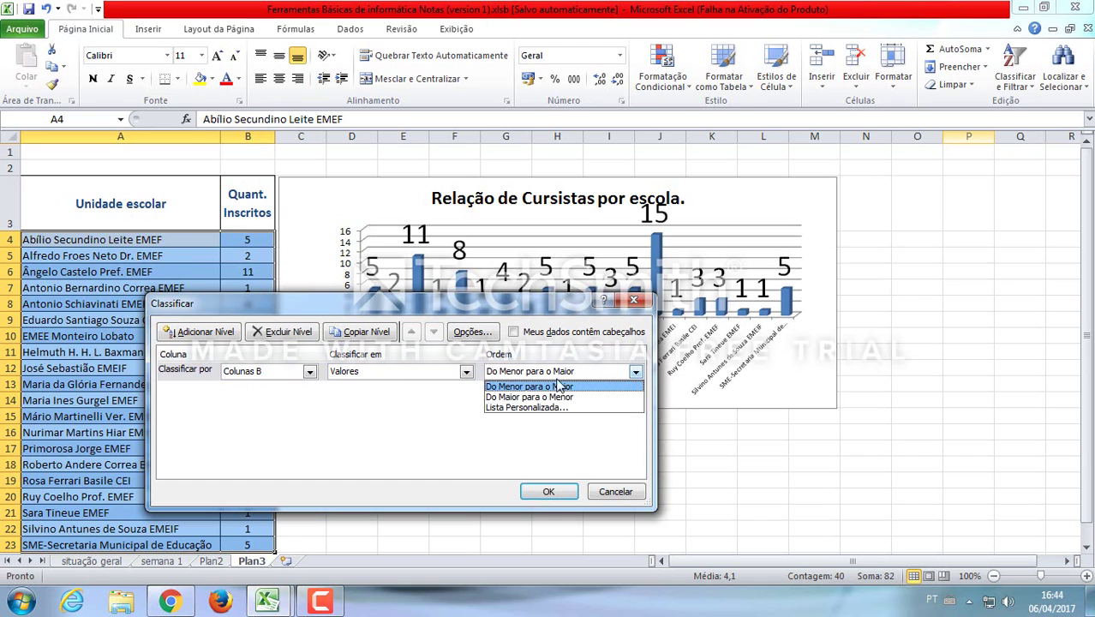
left_click(538, 397)
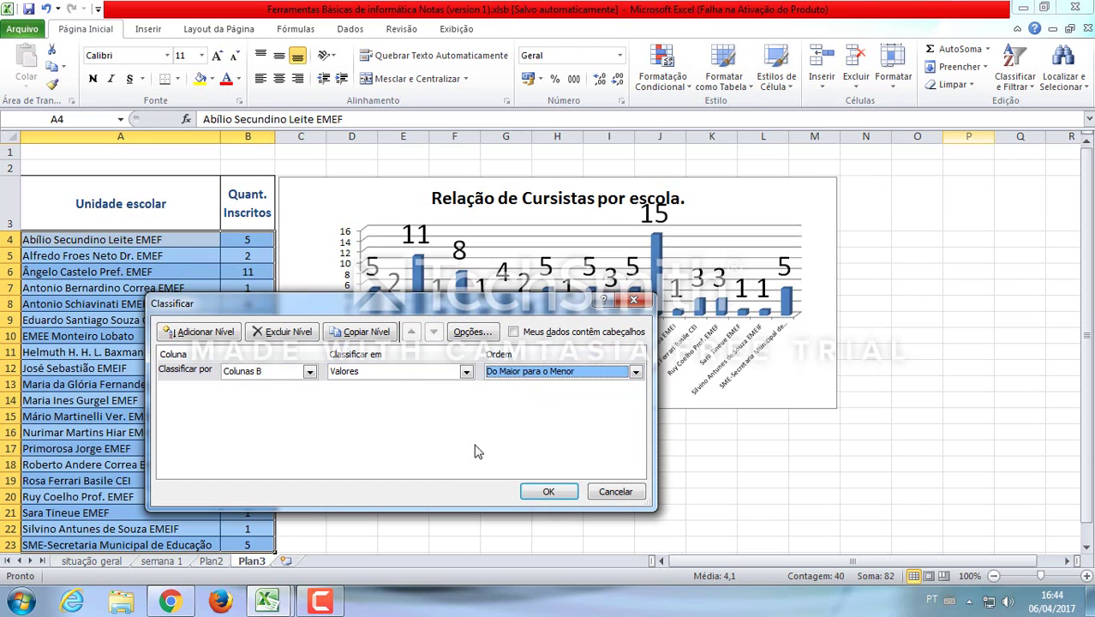
left_click(552, 493)
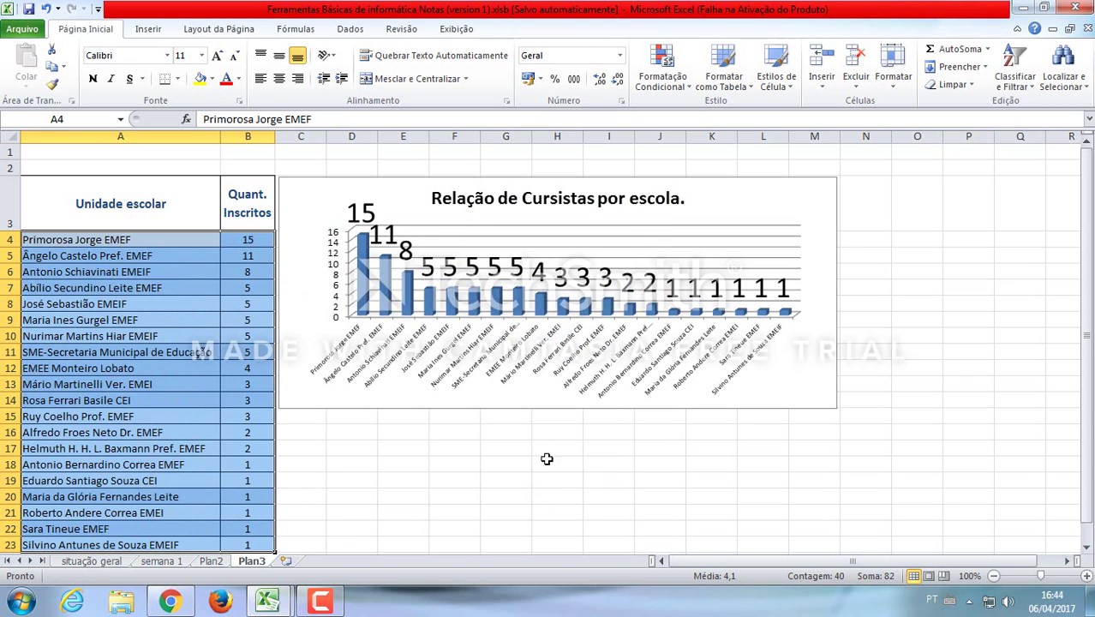
left_click(496, 449)
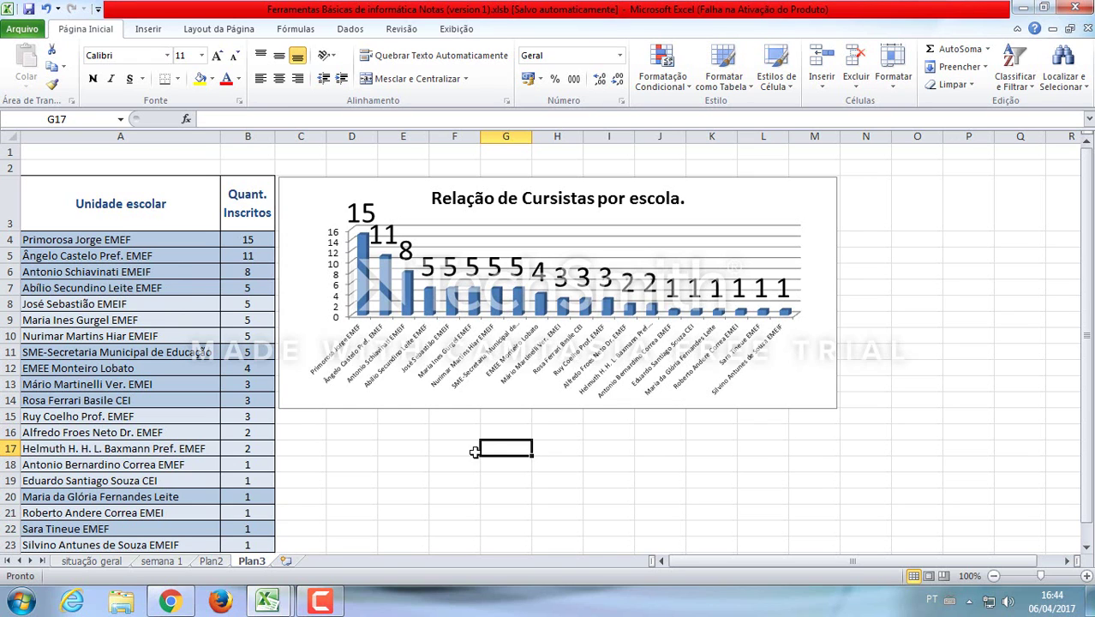
left_click(441, 437)
scroll(441, 439, "down", 2)
scroll(440, 439, "up", 2)
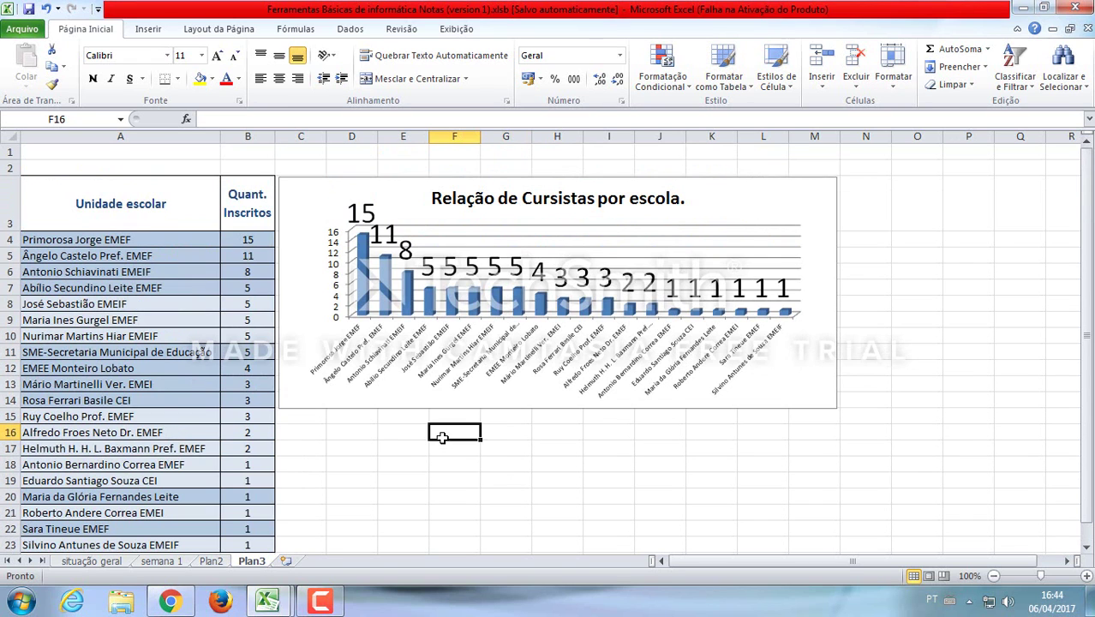
Insert an exploded 3D pie chart from the table A3:B23, including its headers
left_click(43, 213)
left_click_drag(196, 217, 247, 547)
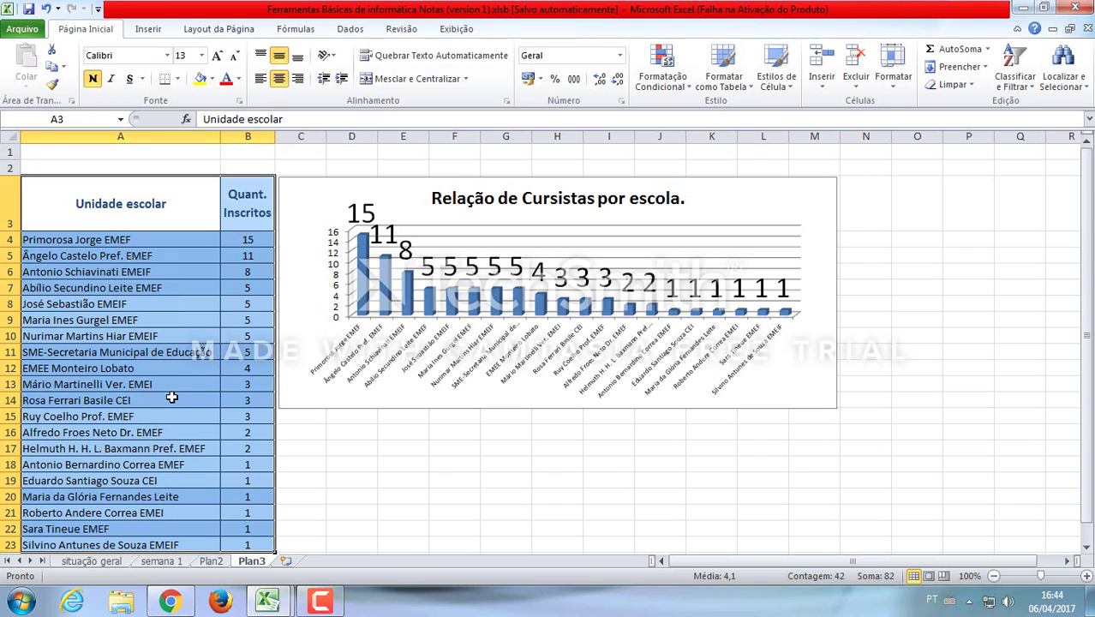
left_click(157, 30)
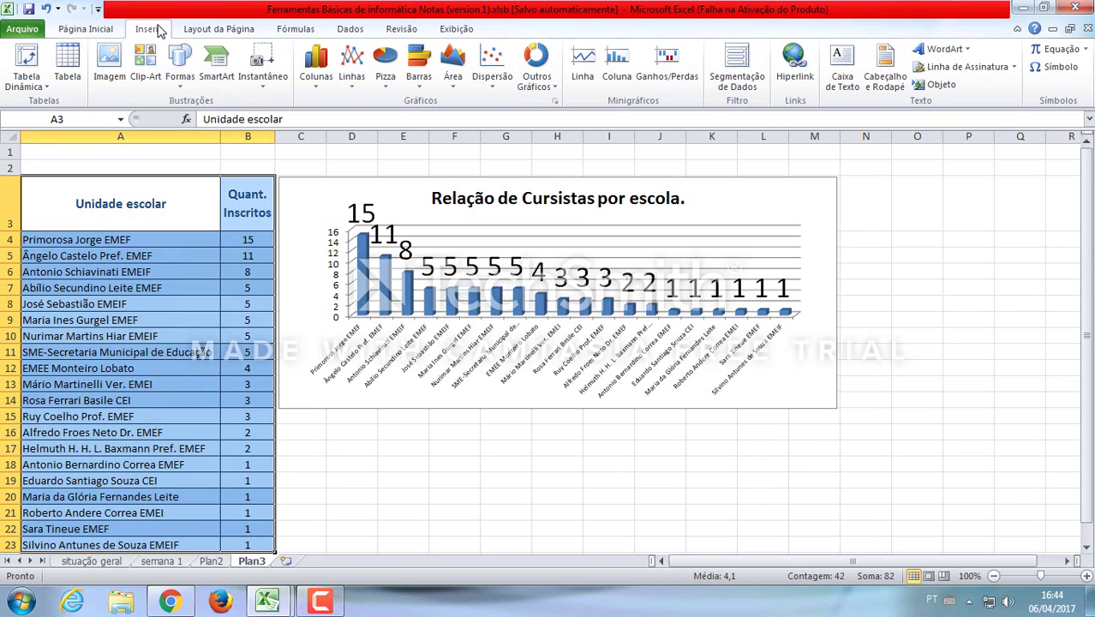
left_click(388, 58)
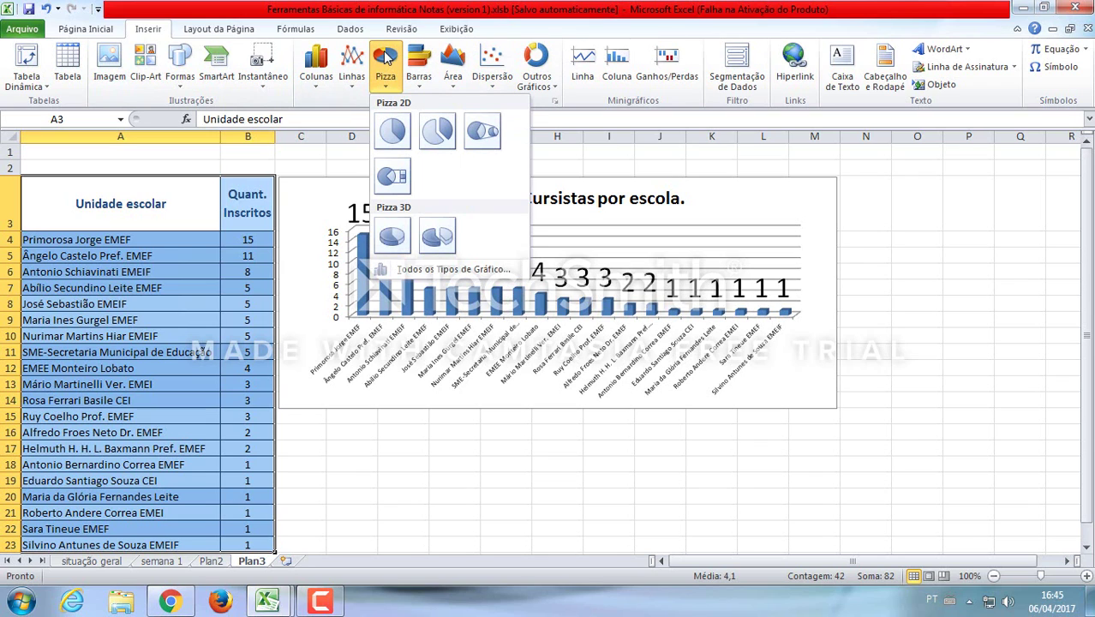
left_click(433, 240)
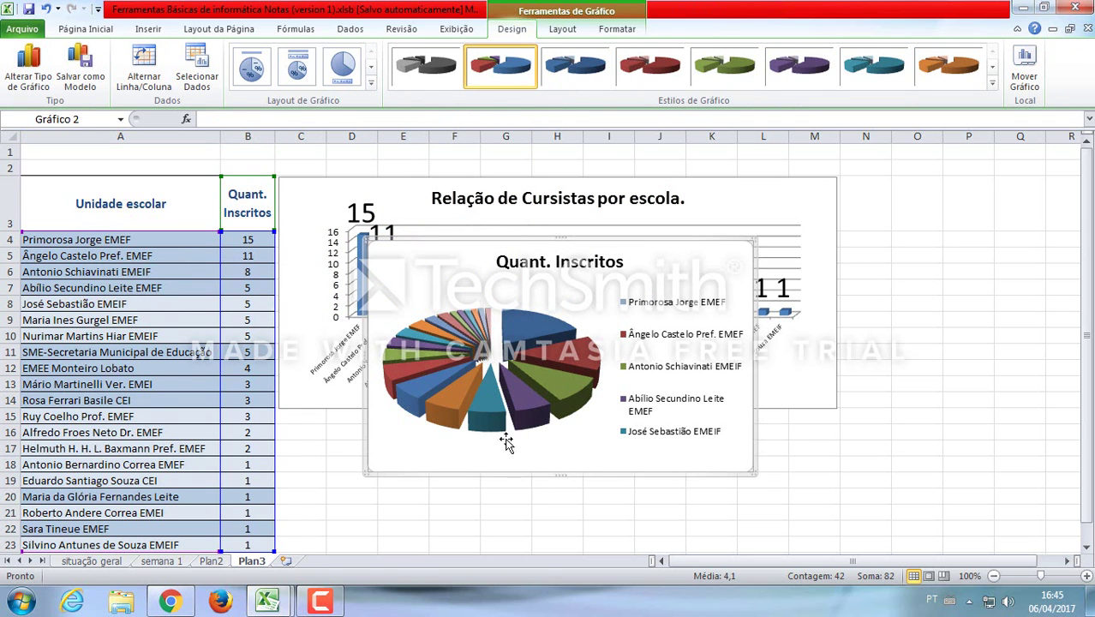
Place the pie chart directly below the column chart and widen it to match the column chart's width
left_click_drag(668, 258, 582, 434)
scroll(717, 467, "down", 2)
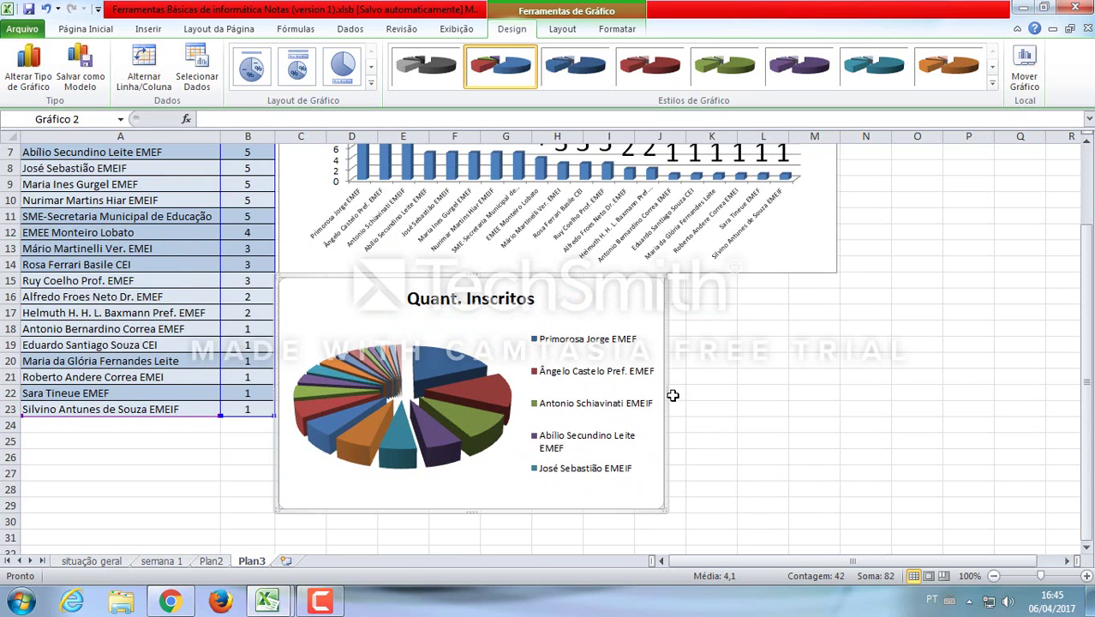
left_click_drag(666, 392, 835, 391)
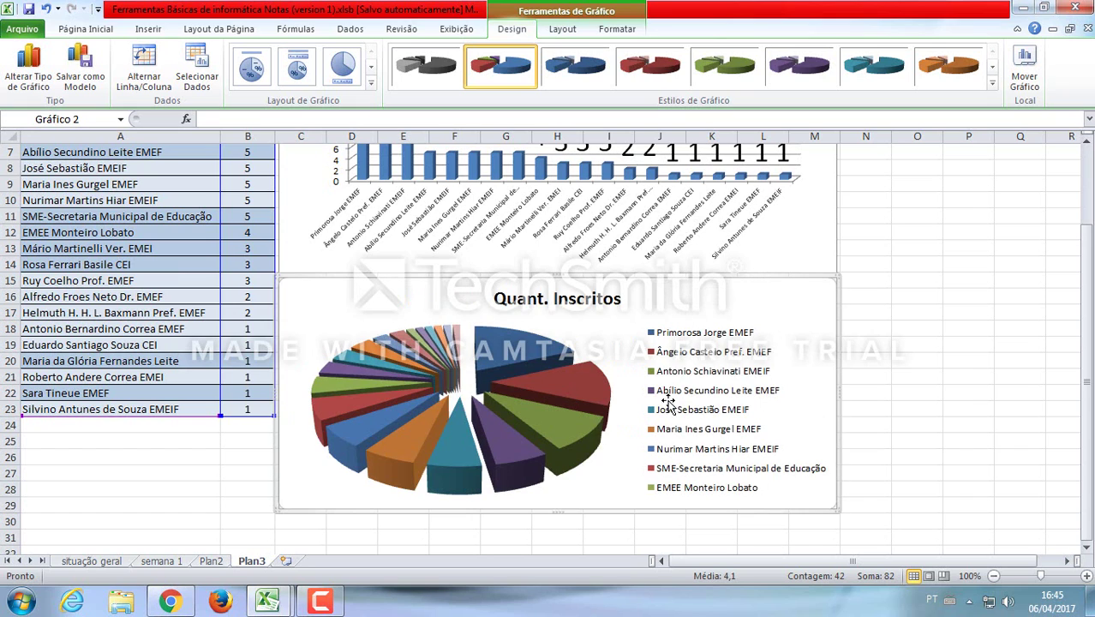
Reduce the pie chart legend's font size to 5 and stretch the legend to nearly the full height of the chart
left_click(680, 358)
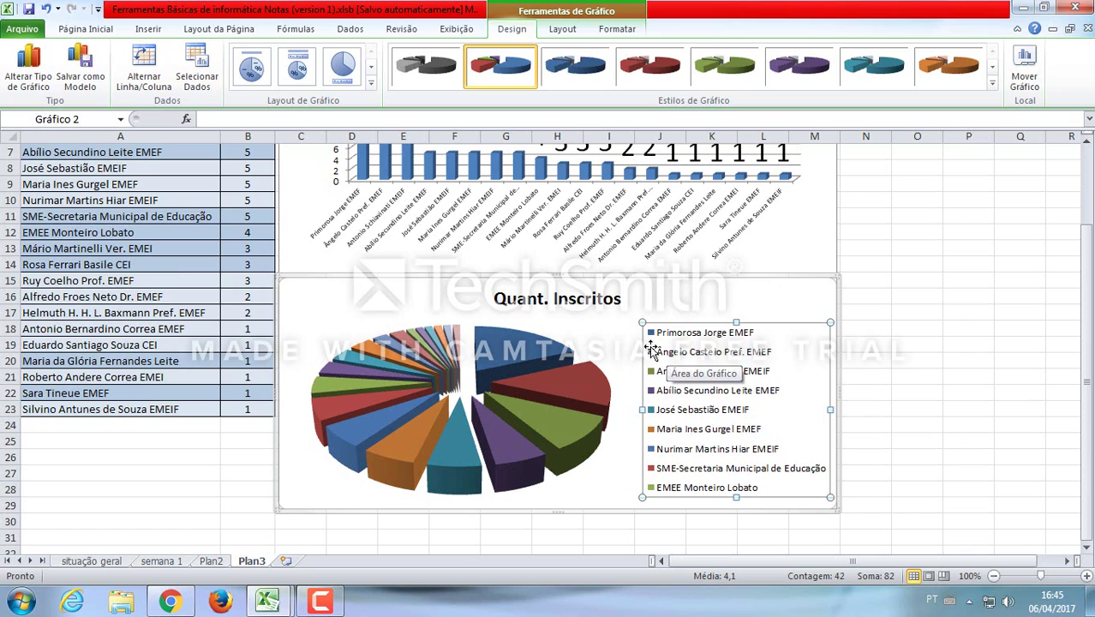
left_click(80, 31)
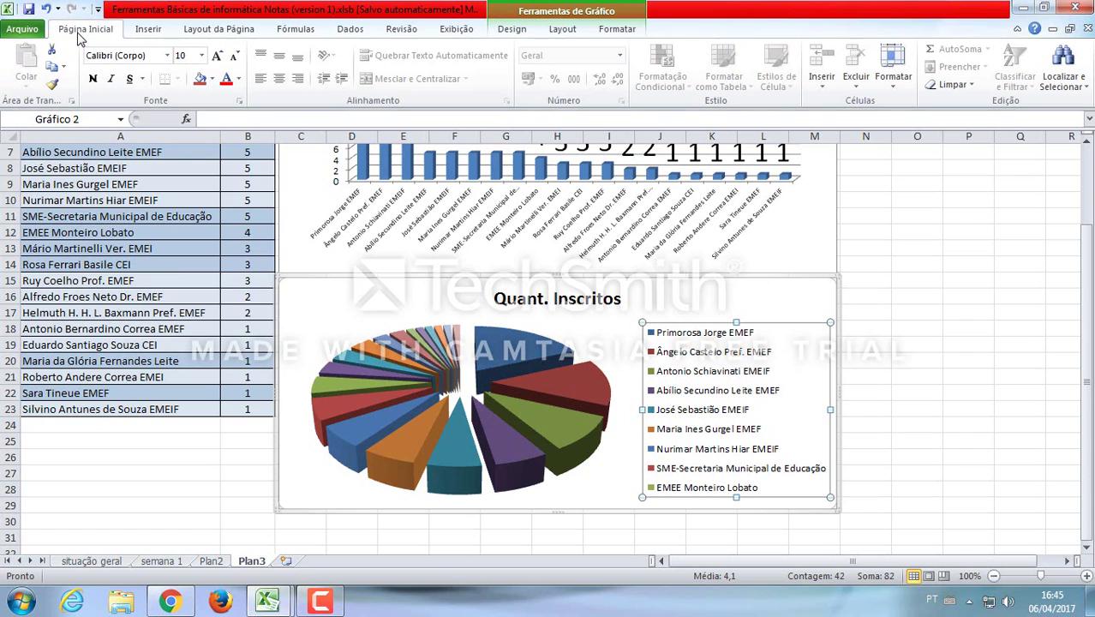
left_click(235, 55)
left_click(235, 56)
left_click(235, 55)
left_click(235, 56)
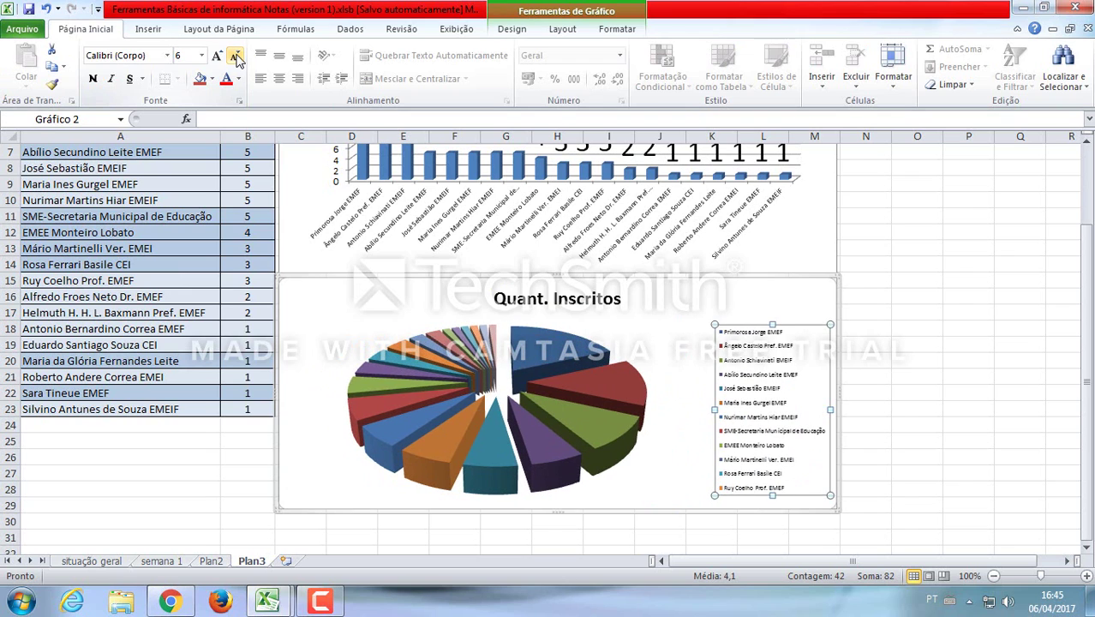
left_click(235, 56)
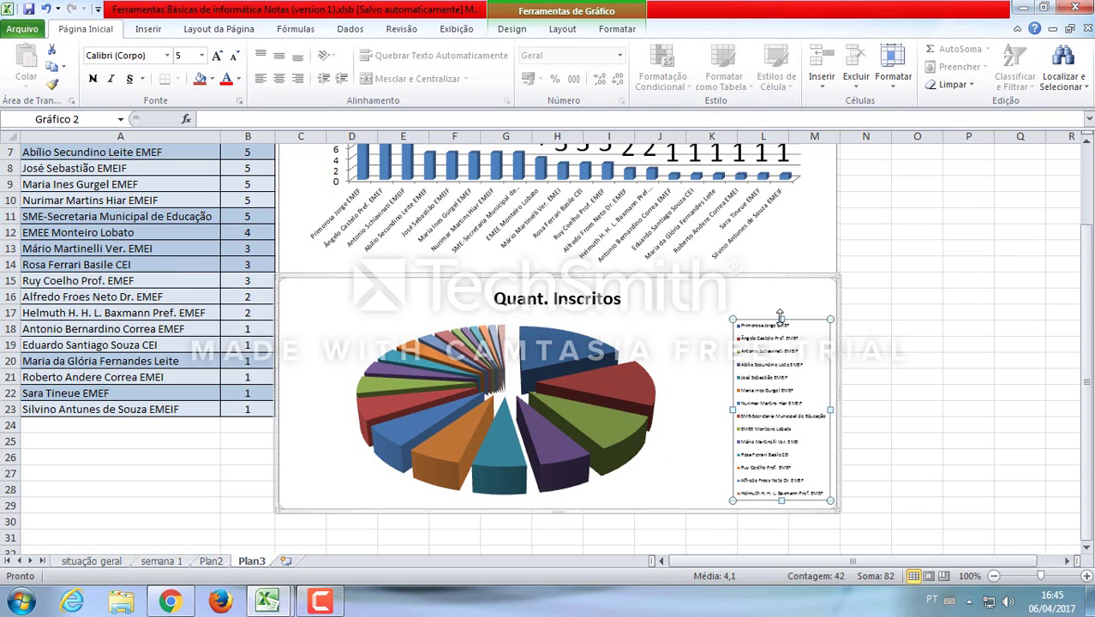
left_click_drag(780, 315, 780, 282)
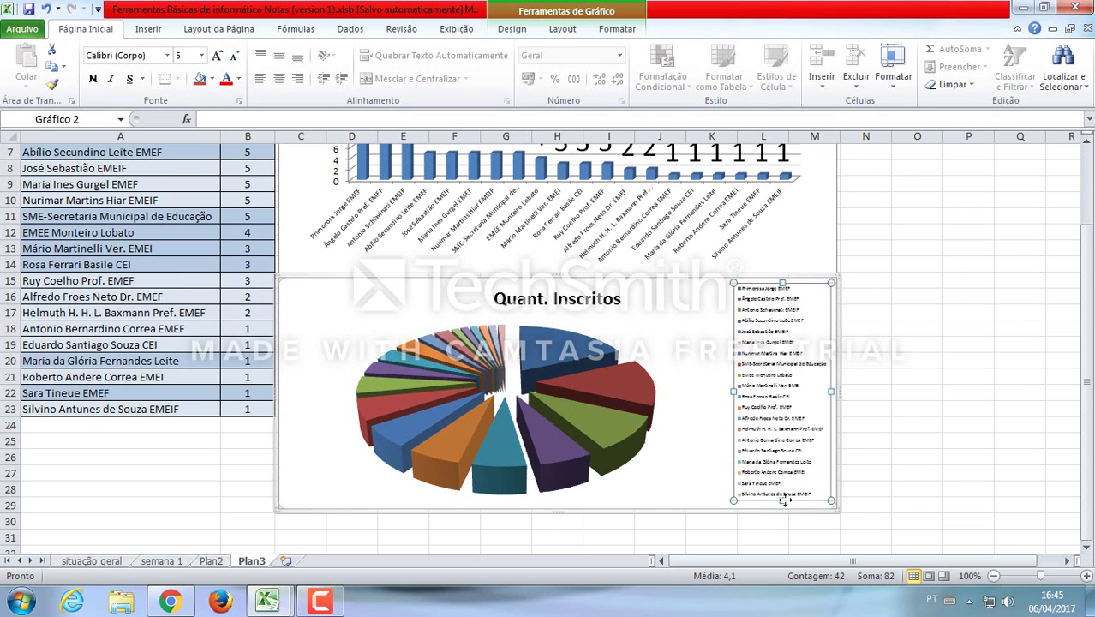
left_click_drag(783, 503, 783, 507)
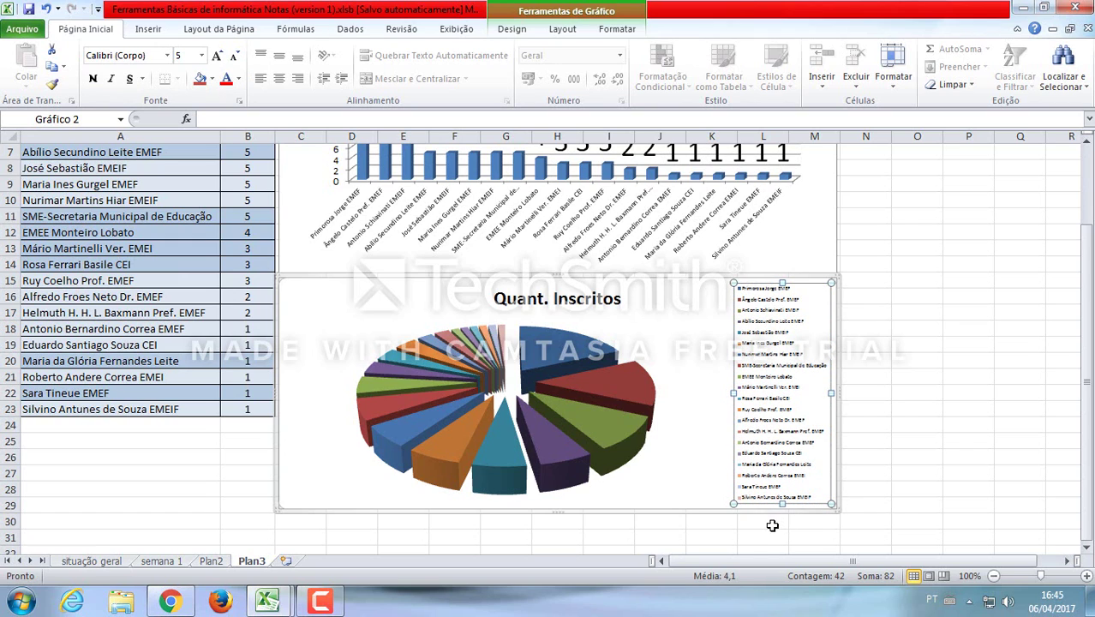
Enlarge the pie's plot area inside the chart, extending it toward the legend and up toward the title
left_click(658, 331)
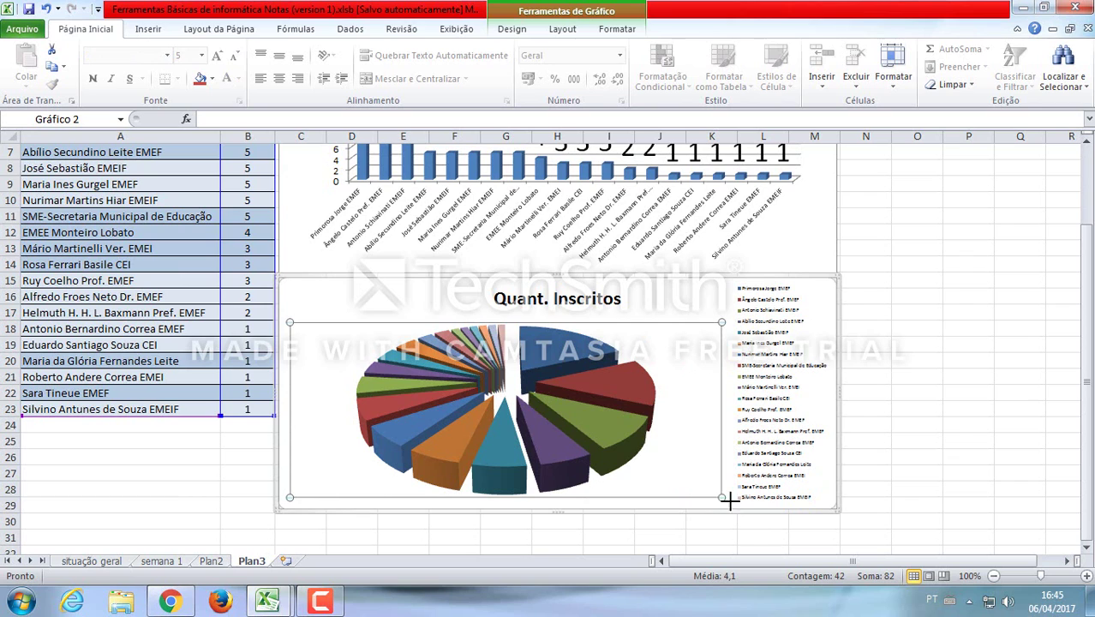
left_click_drag(730, 503, 771, 509)
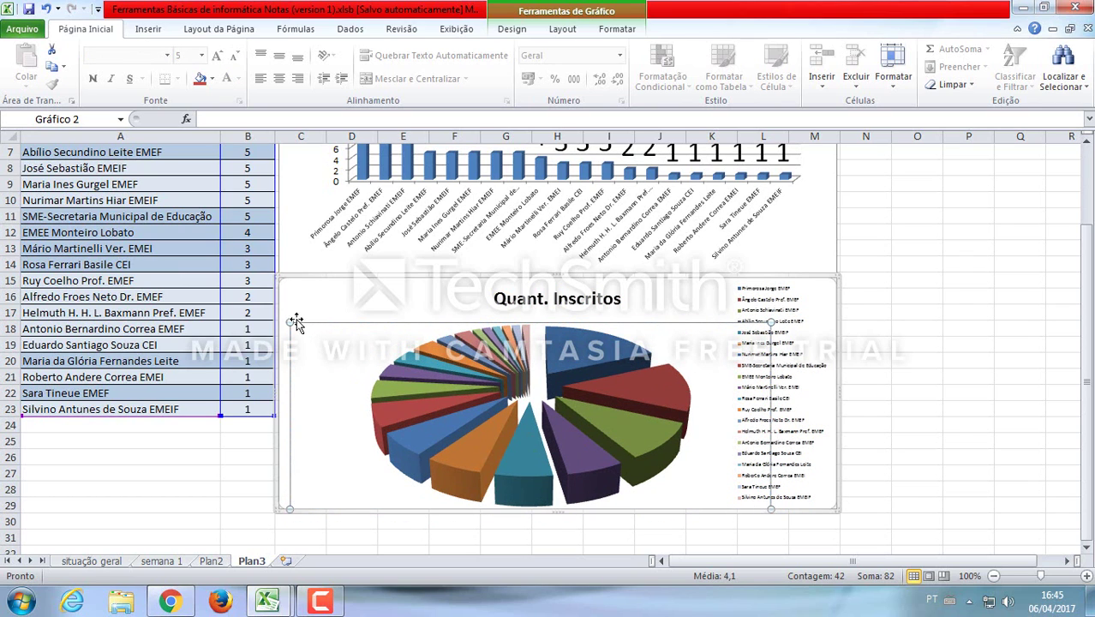
left_click_drag(280, 315, 267, 310)
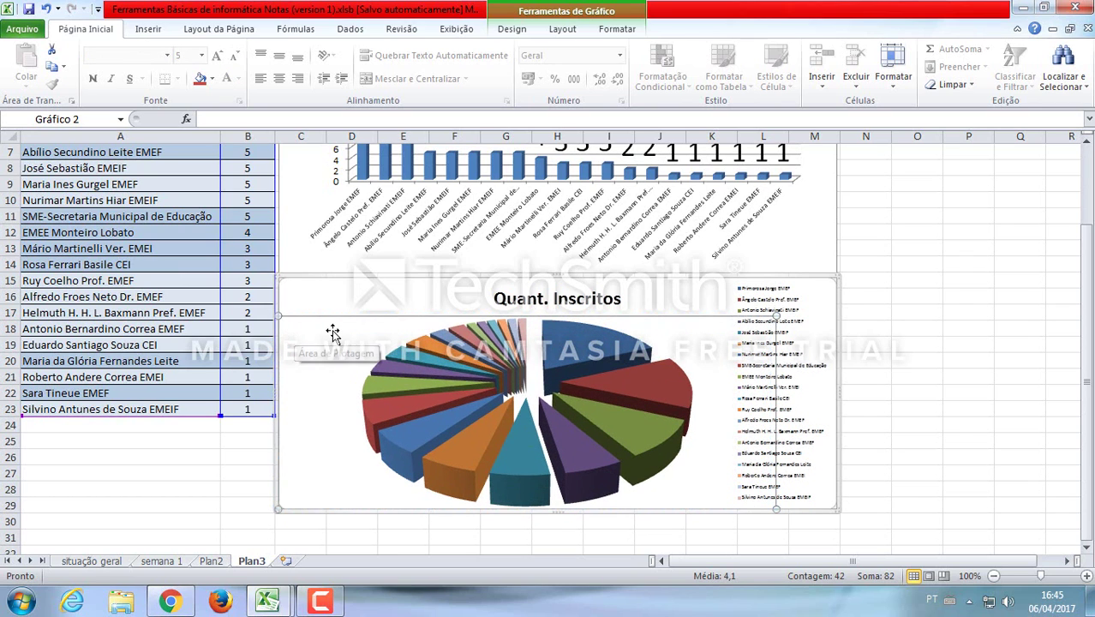
Replace the pie chart's title with "Oferta total de 82 vagas."
left_click(583, 298)
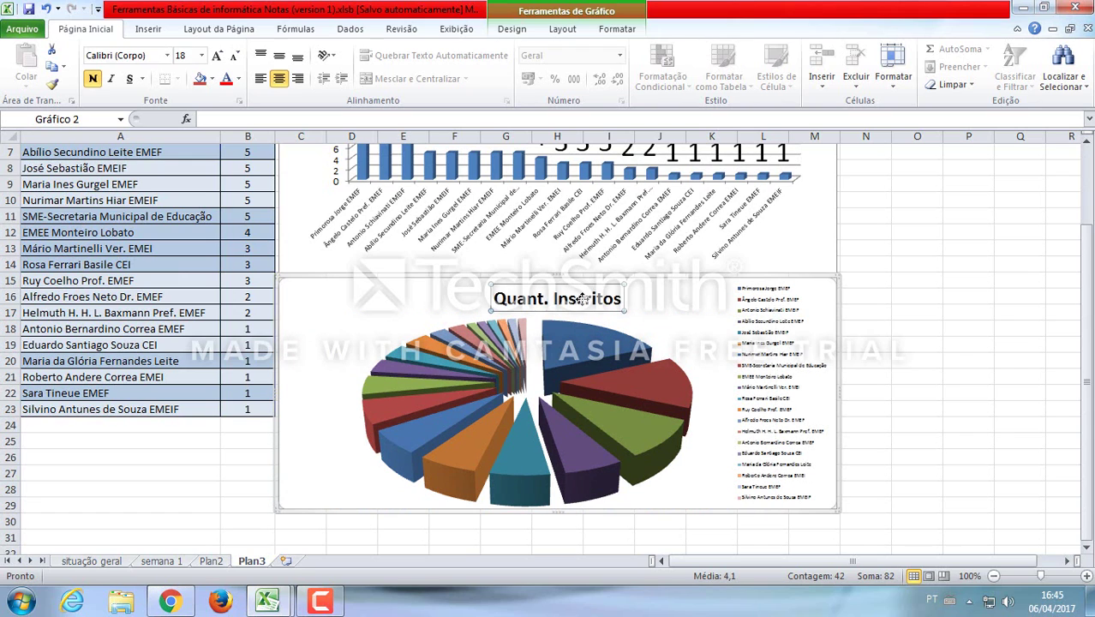
left_click(579, 298)
left_click_drag(496, 298, 615, 298)
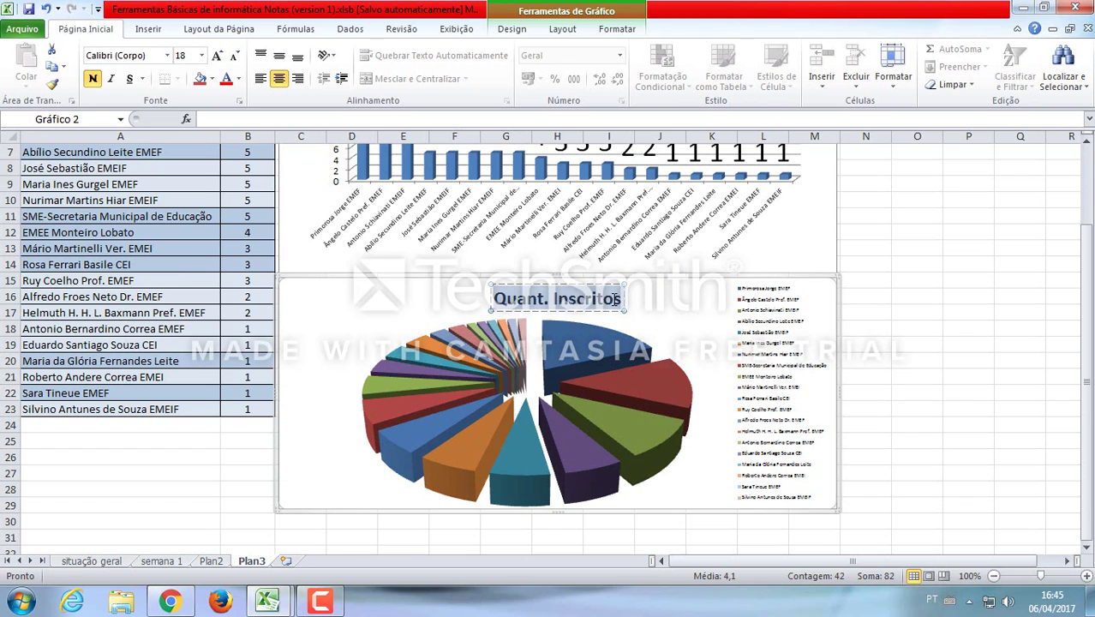
type("Oferta")
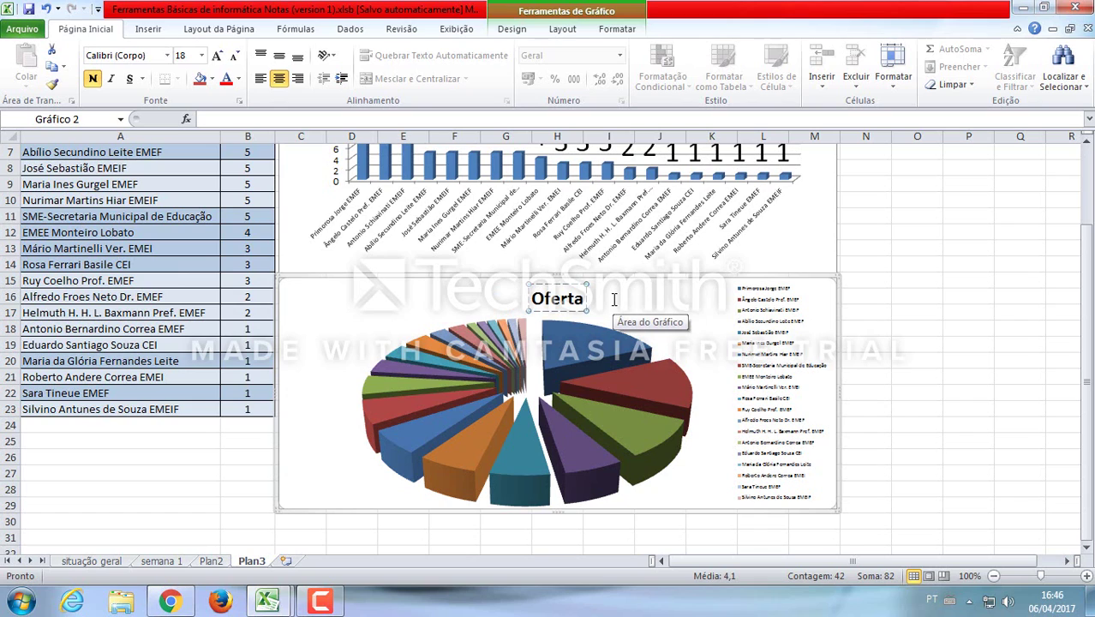
type(" total de")
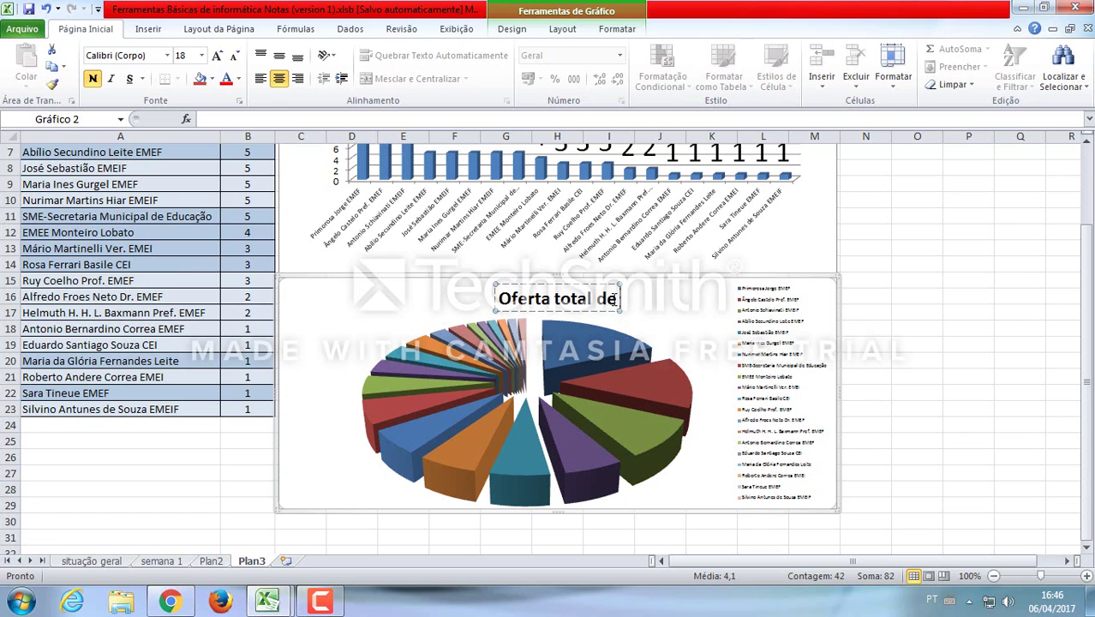
type(" 82")
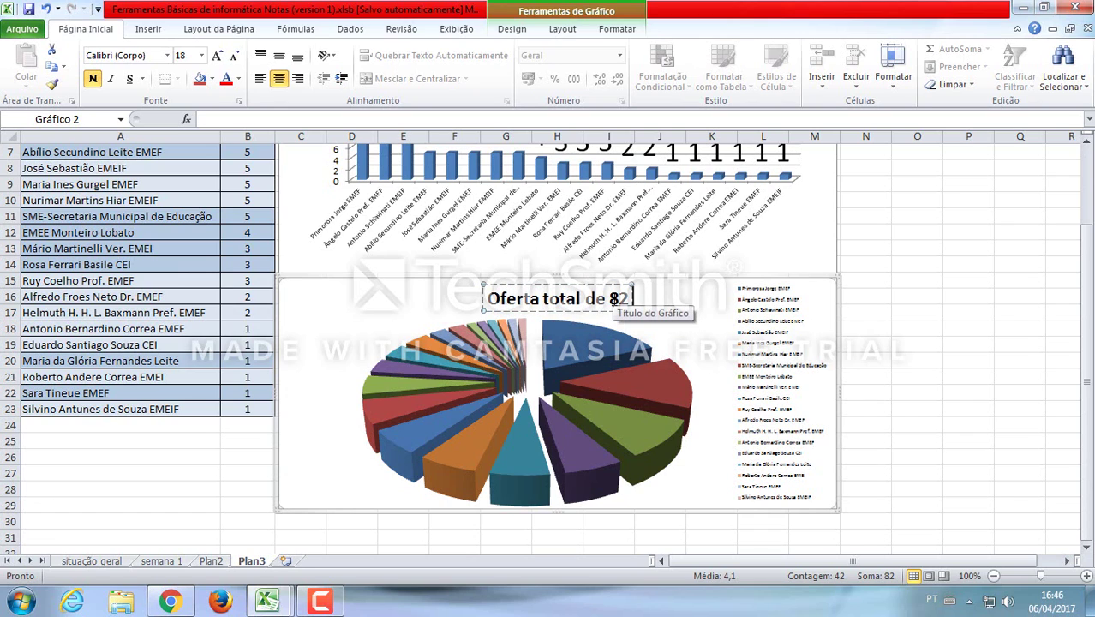
type(" vagas")
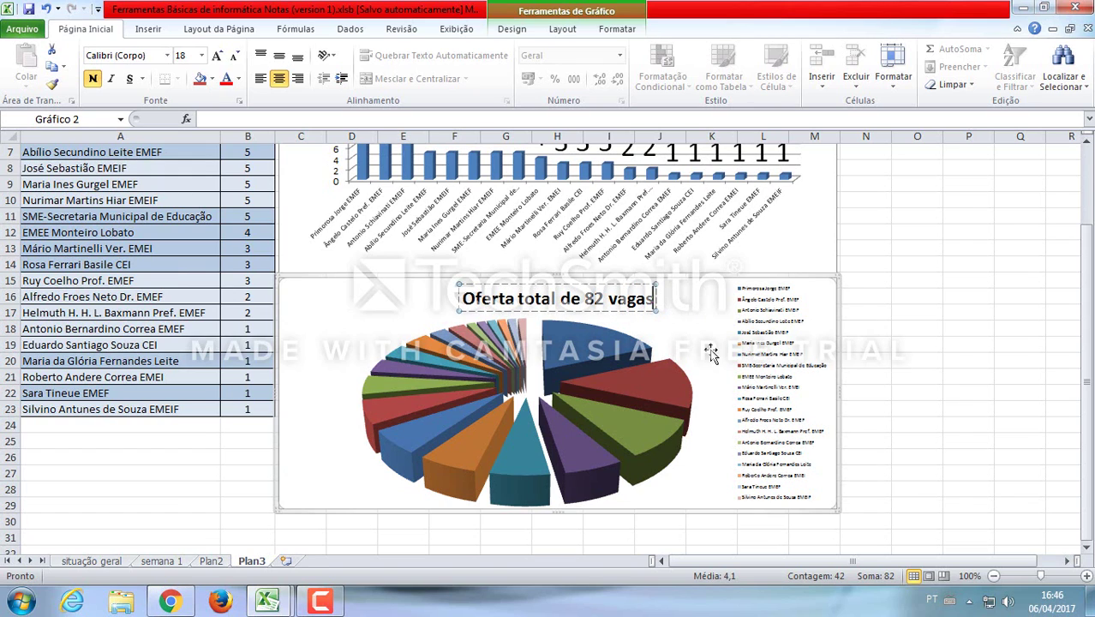
type(".")
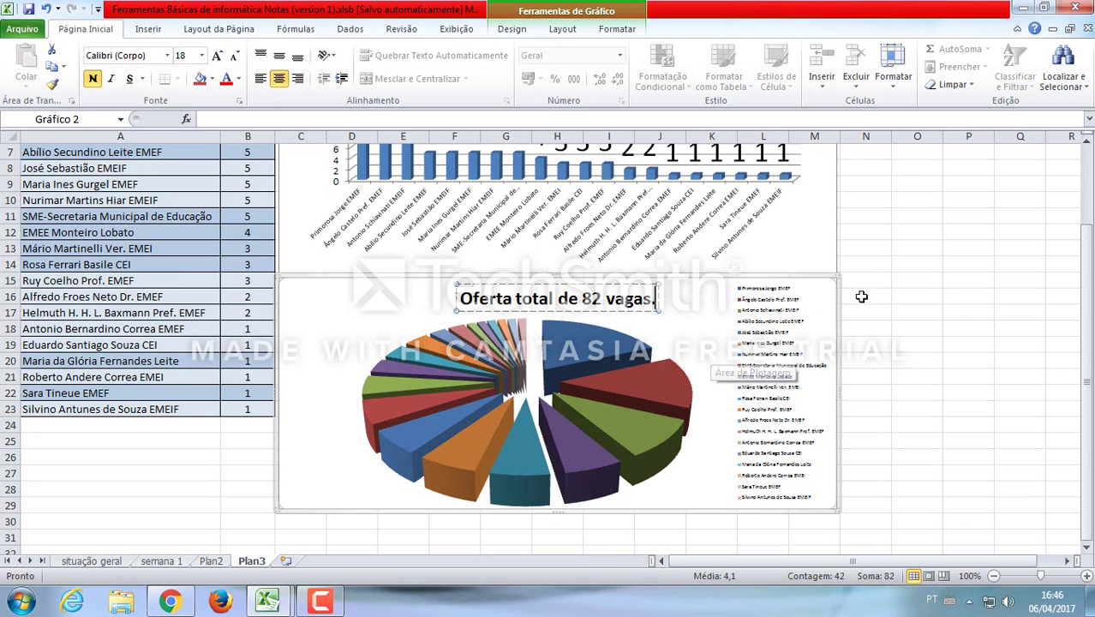
left_click(896, 296)
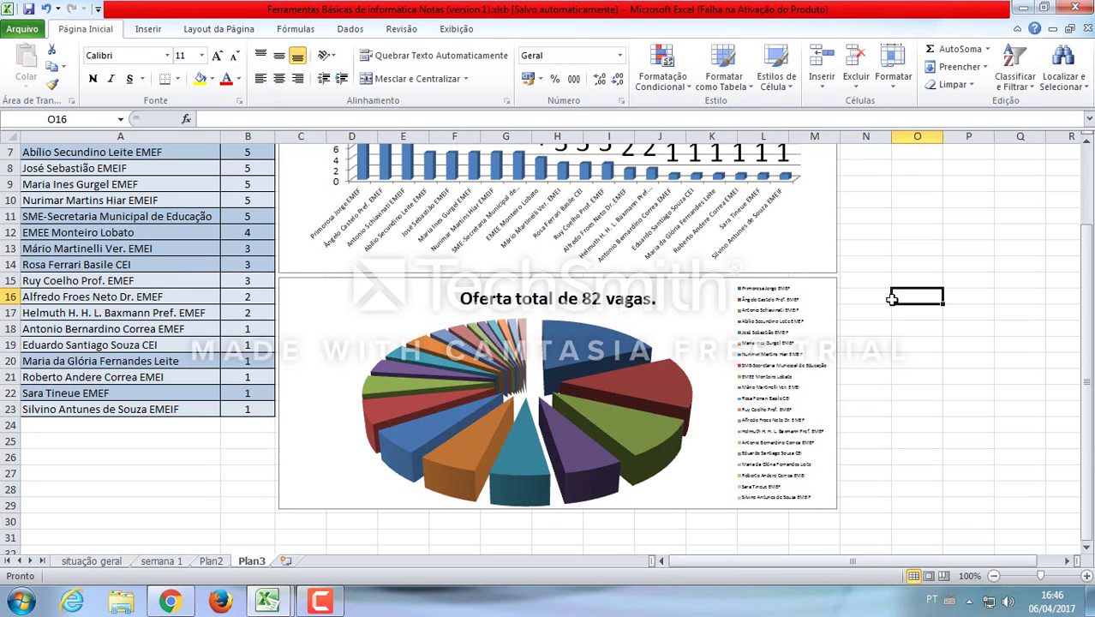
Add data labels to the pie chart, positioned at the inside end (Extremidade Interna) of the slices
left_click(576, 358)
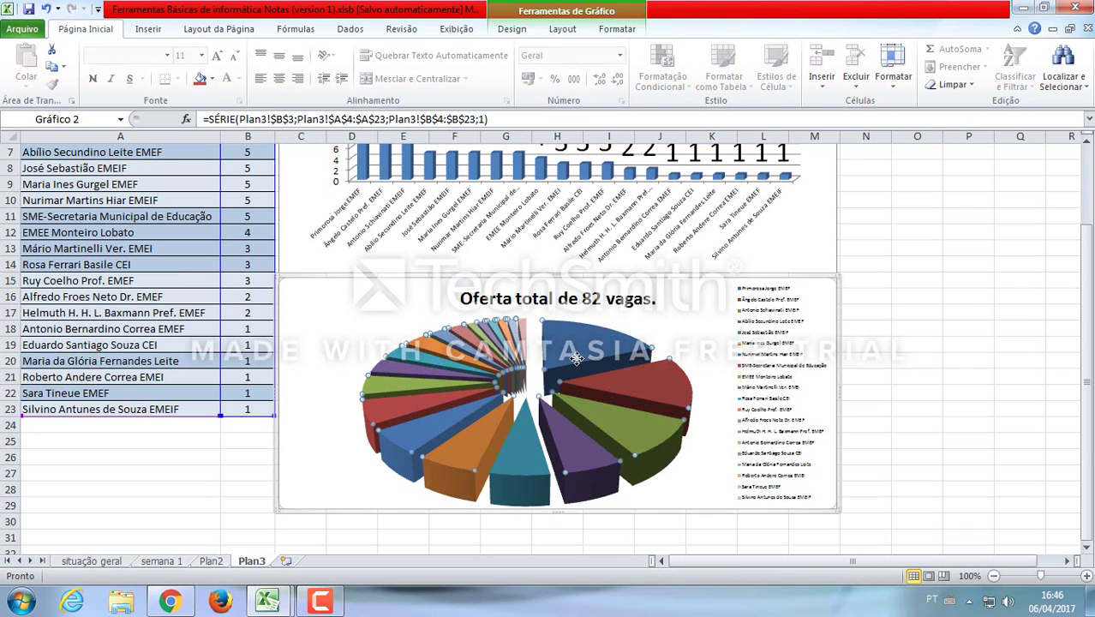
left_click(717, 316)
left_click(672, 280)
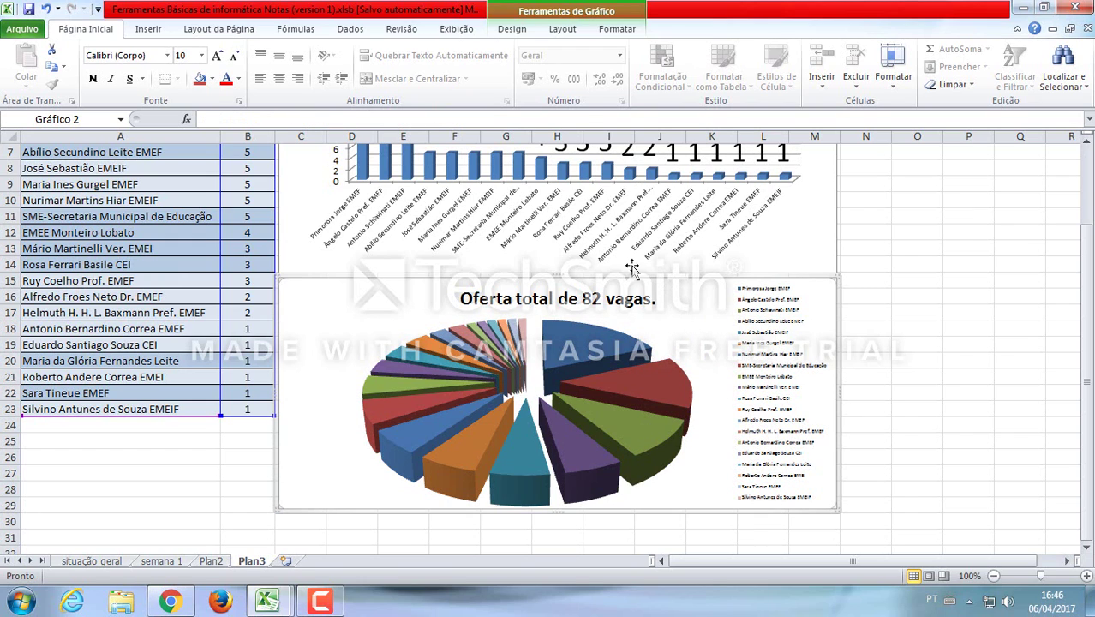
left_click(563, 29)
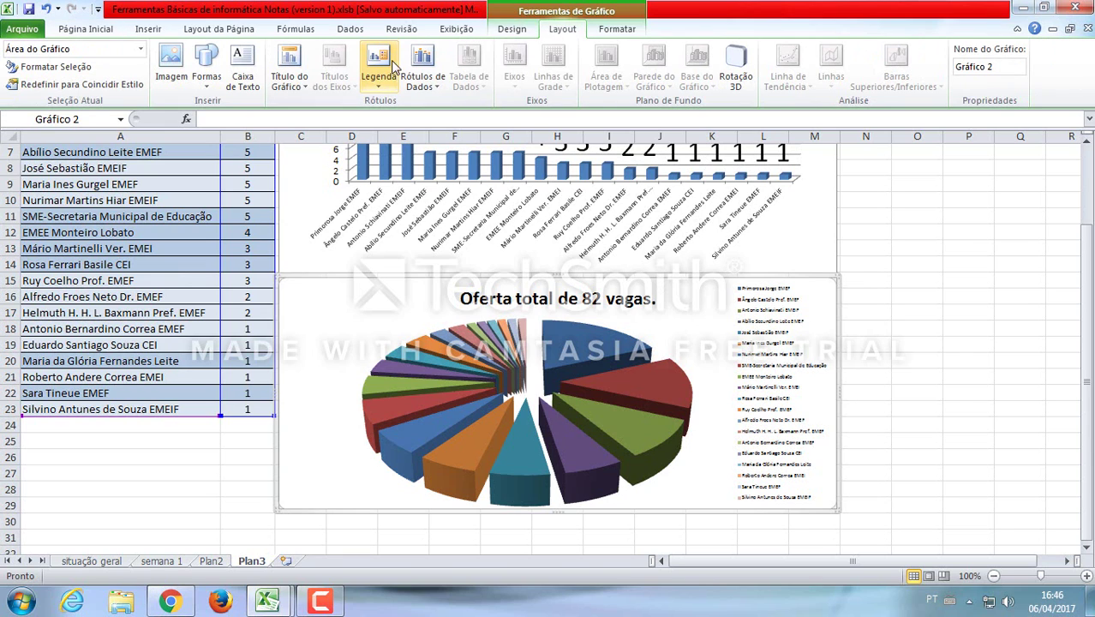
left_click(423, 69)
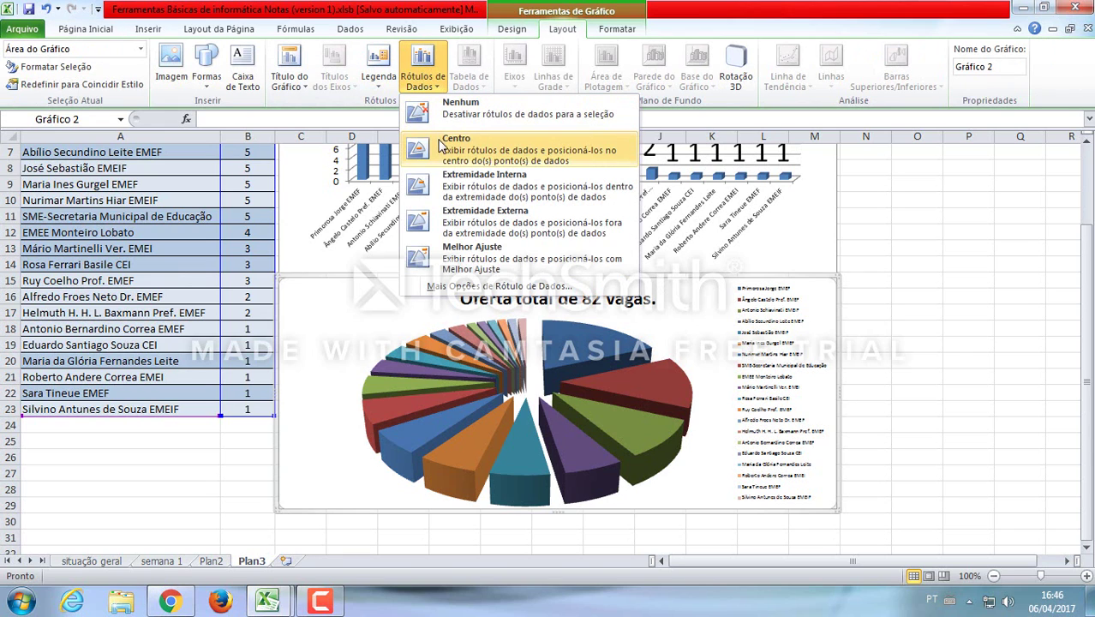
left_click(449, 185)
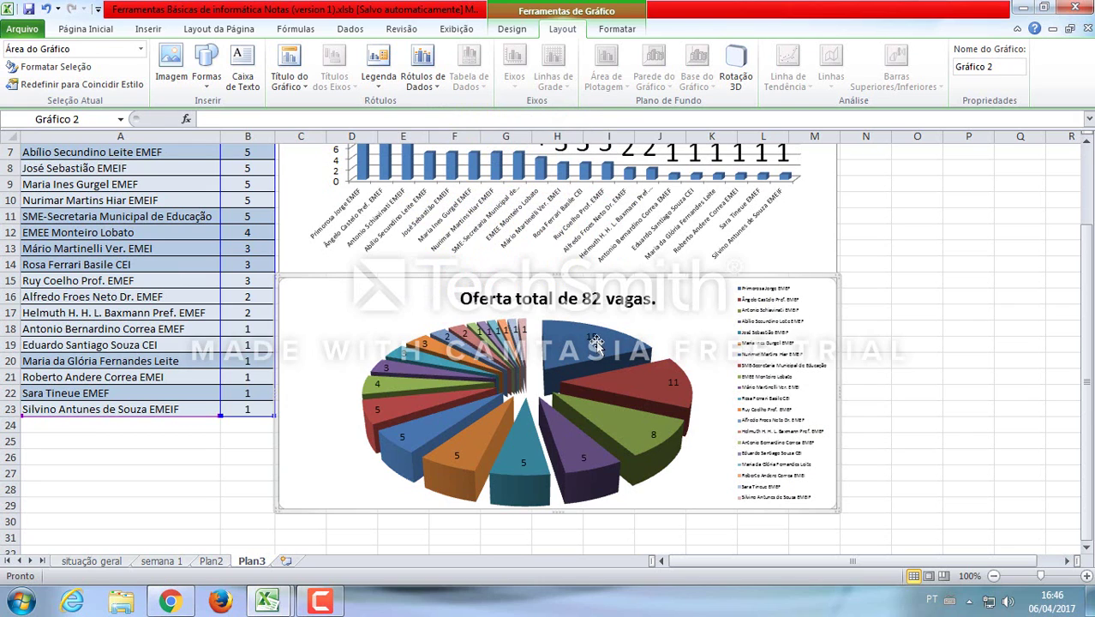
Enlarge the font of the pie chart's data labels so the values on the slices read clearly
left_click(424, 347)
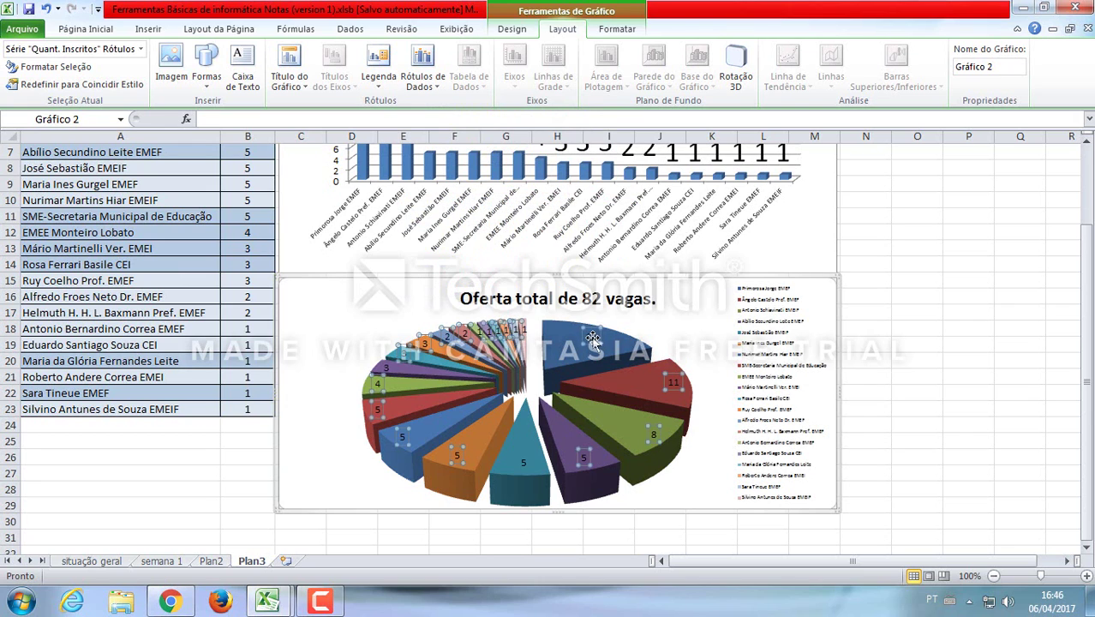
left_click(91, 29)
left_click(219, 55)
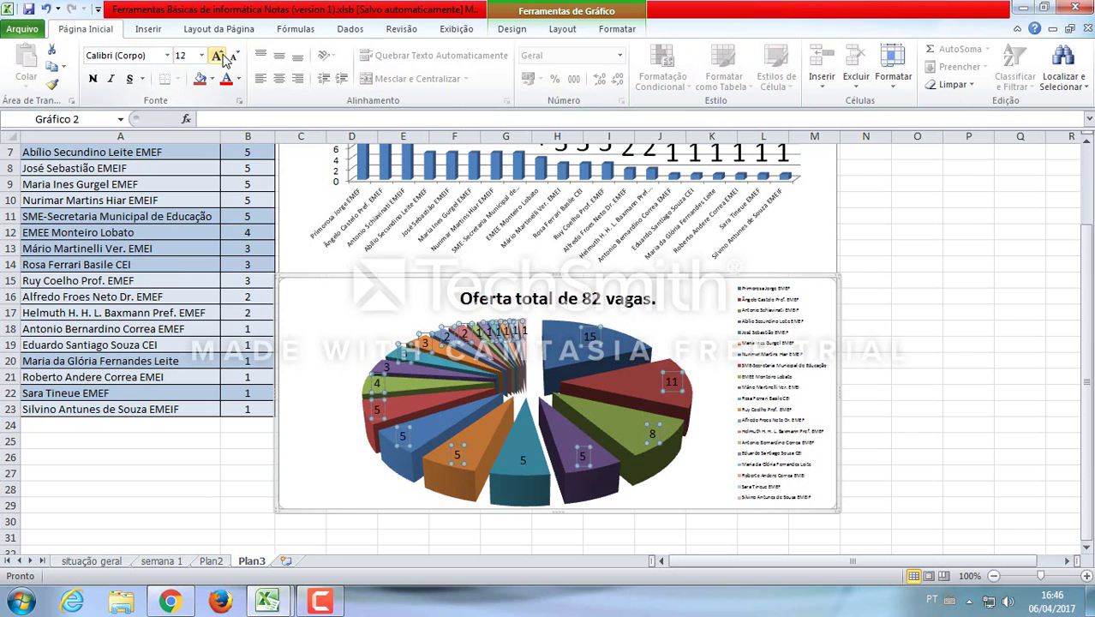
left_click(219, 55)
left_click(219, 55)
left_click(219, 55)
left_click(219, 56)
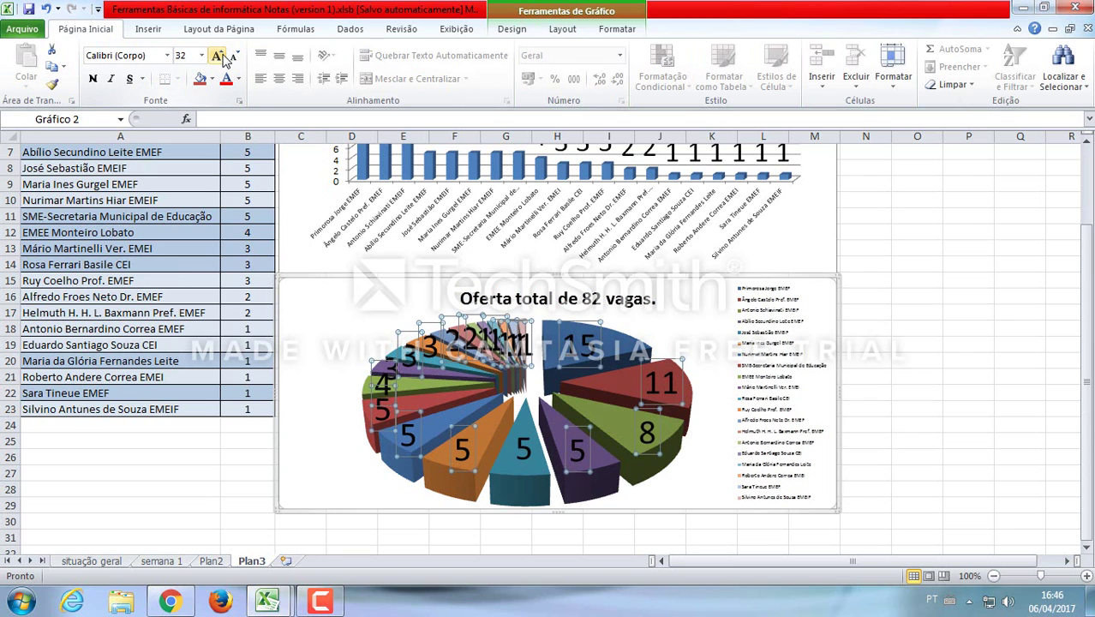
left_click(233, 56)
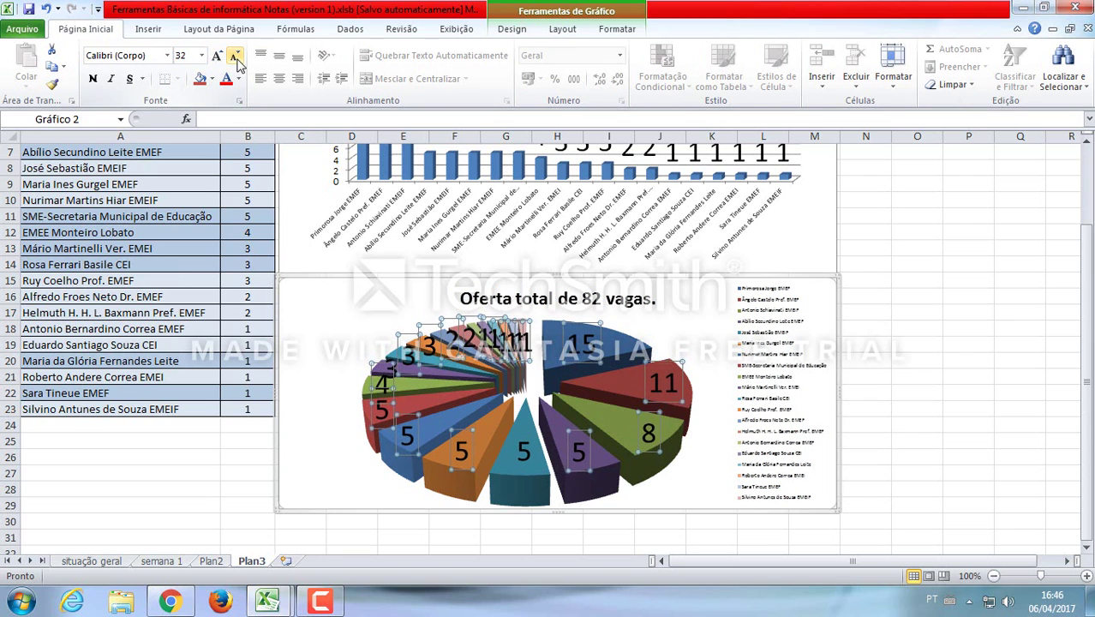
left_click(234, 56)
left_click(895, 346)
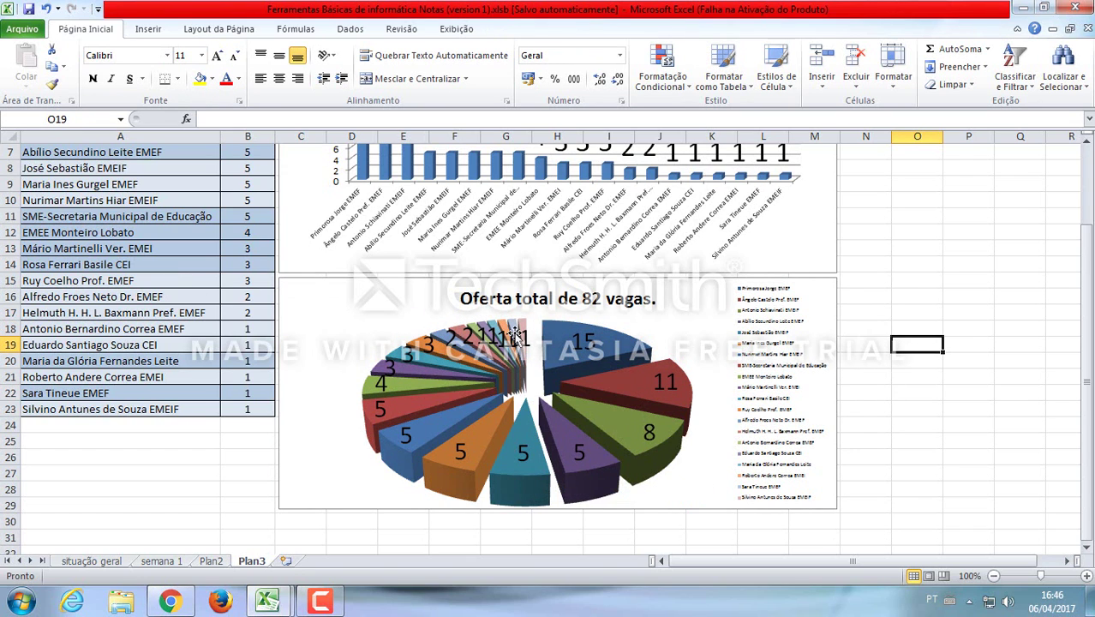
Review the school table together with the column chart and the pie chart on the sheet
scroll(515, 339, "up", 1)
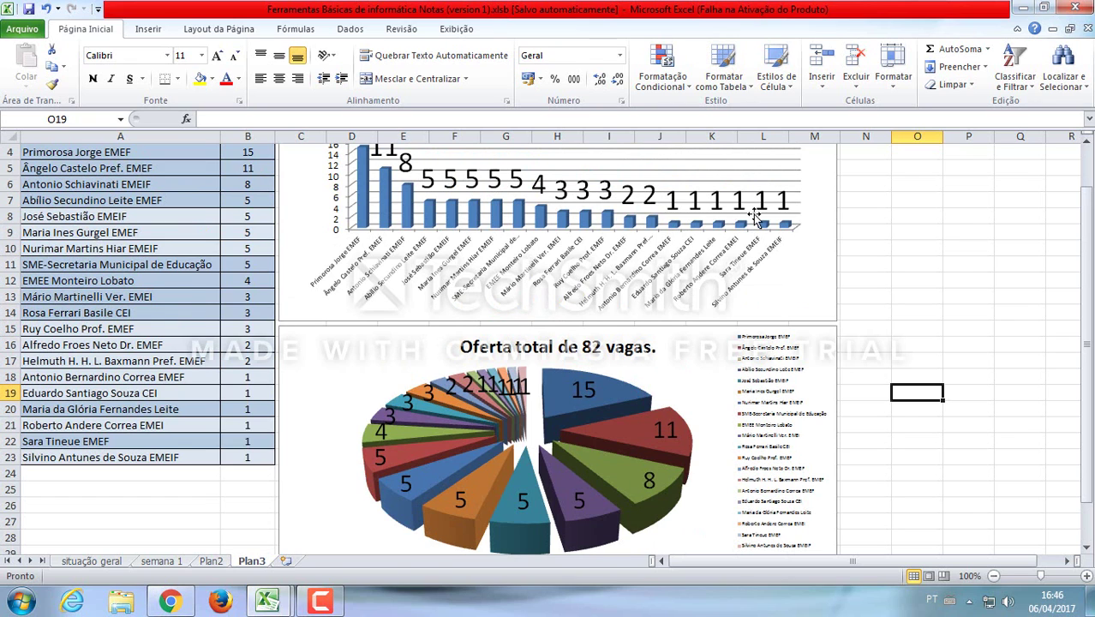
scroll(377, 246, "up", 1)
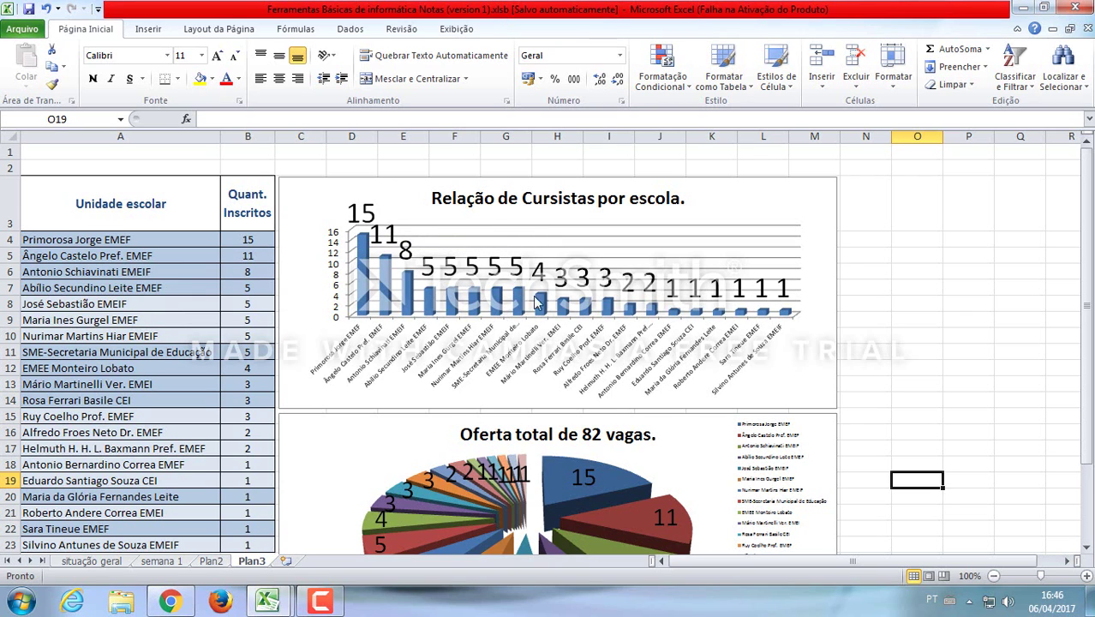
scroll(595, 387, "down", 2)
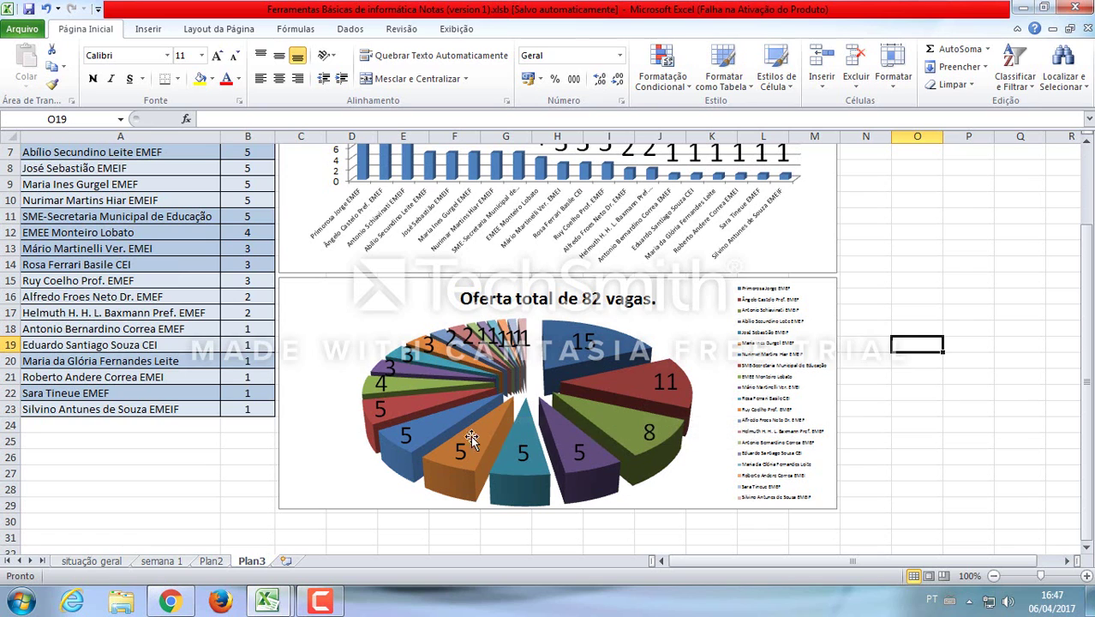
left_click(228, 439)
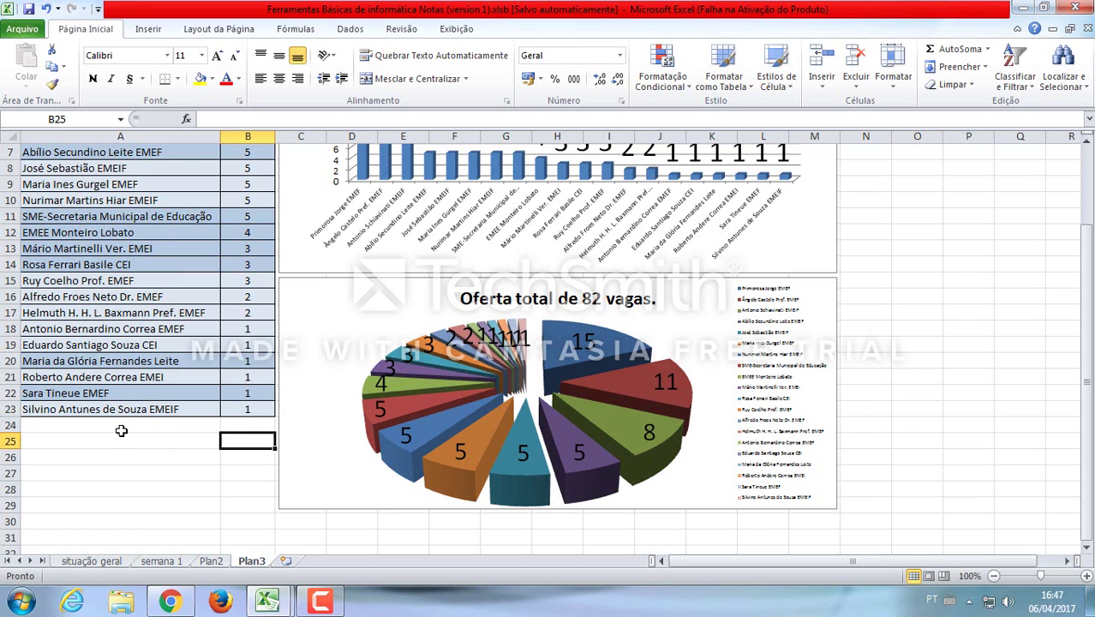
scroll(119, 431, "up", 2)
scroll(120, 431, "down", 2)
scroll(120, 431, "up", 2)
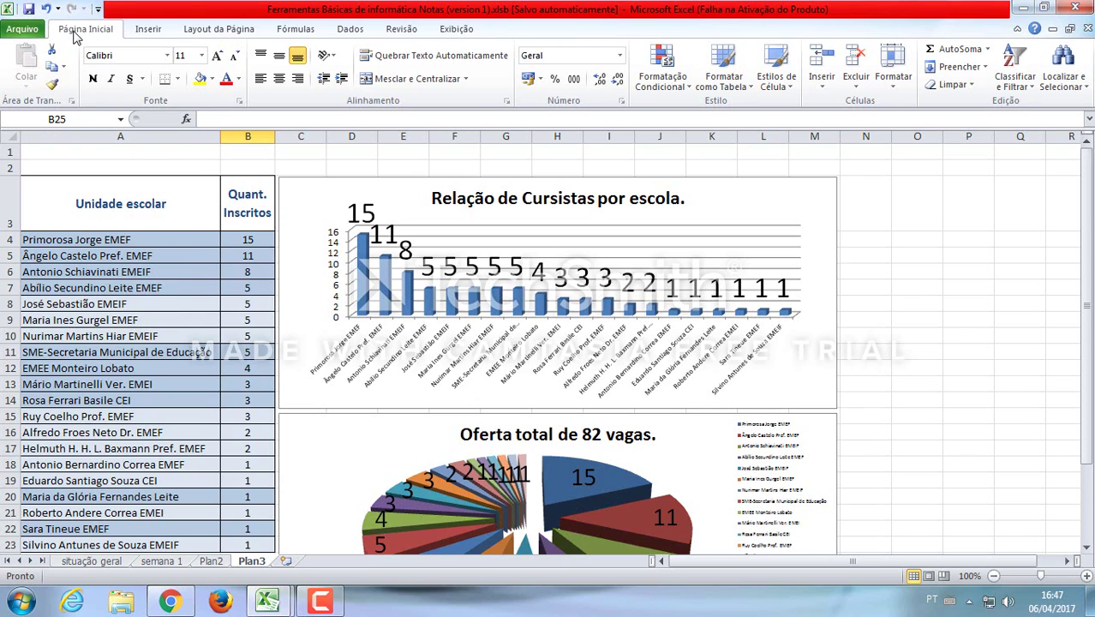
Configure the sheet's page setup as A4 portrait with narrow margins (Estreita)
left_click(215, 33)
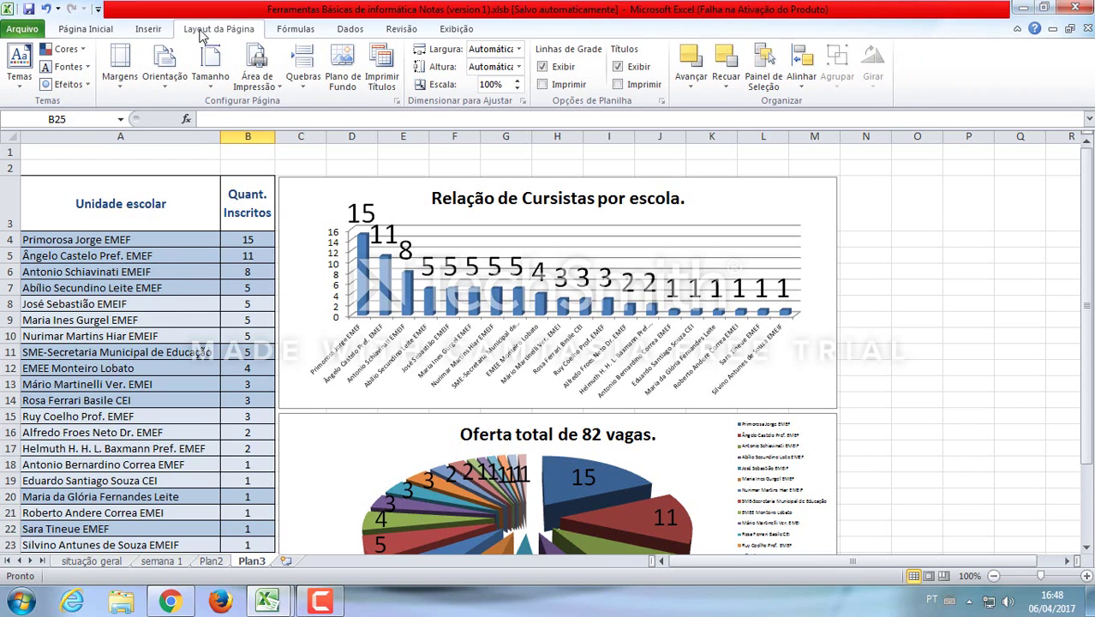
left_click(121, 62)
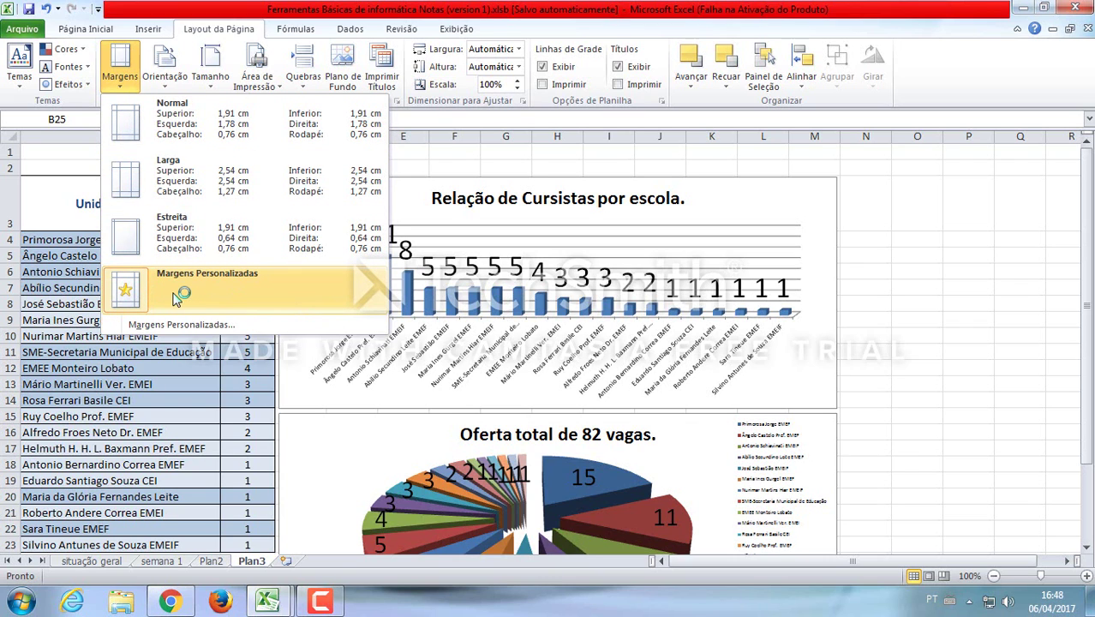
left_click(125, 243)
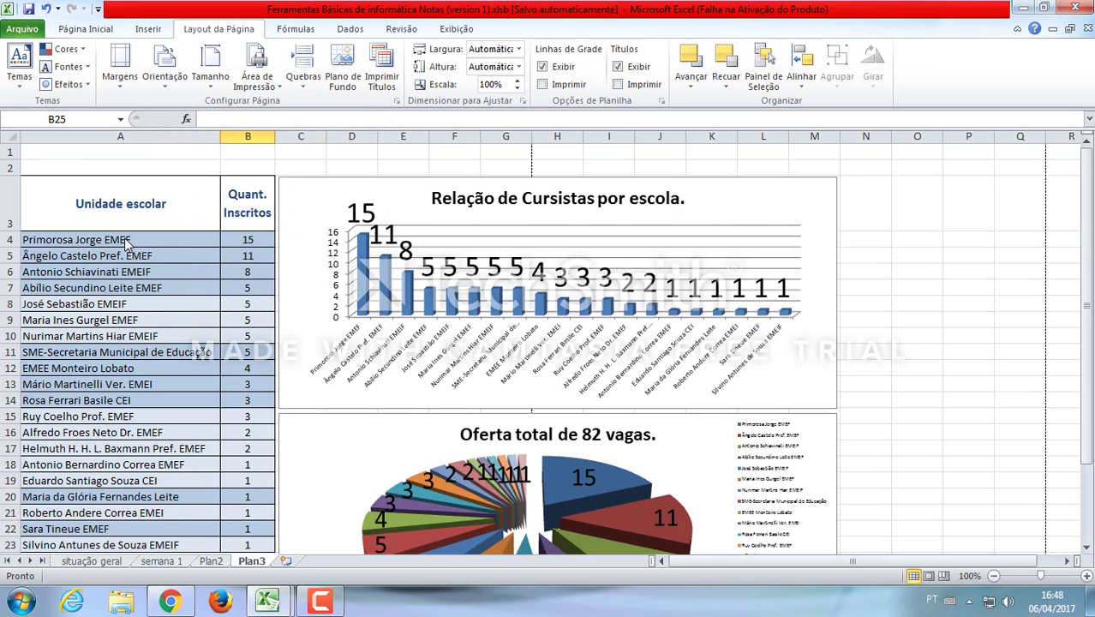
left_click(166, 64)
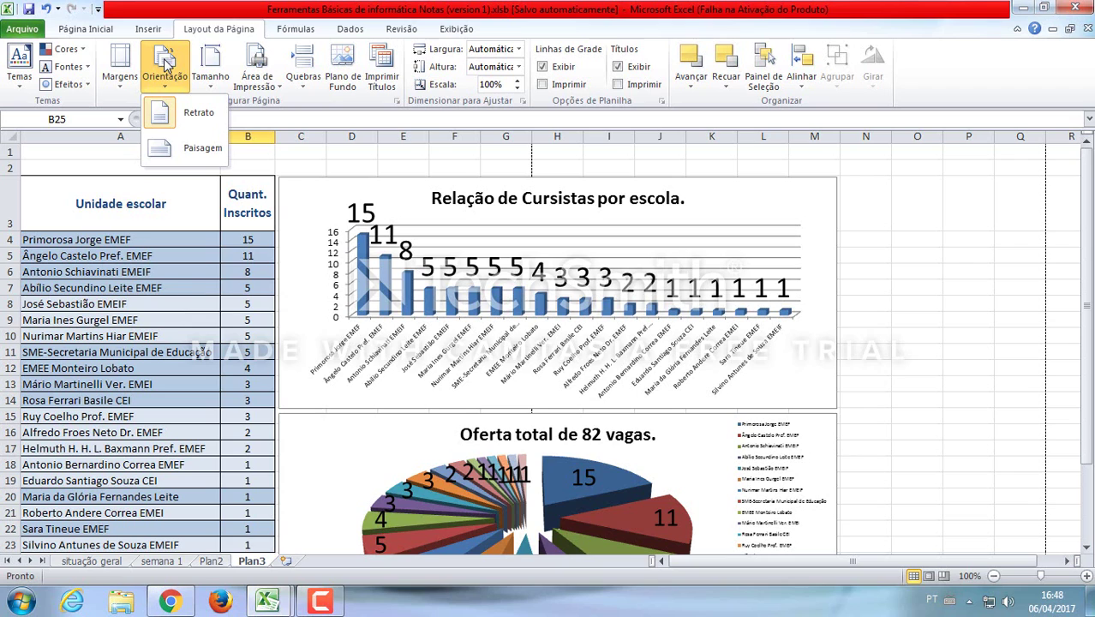
left_click(190, 118)
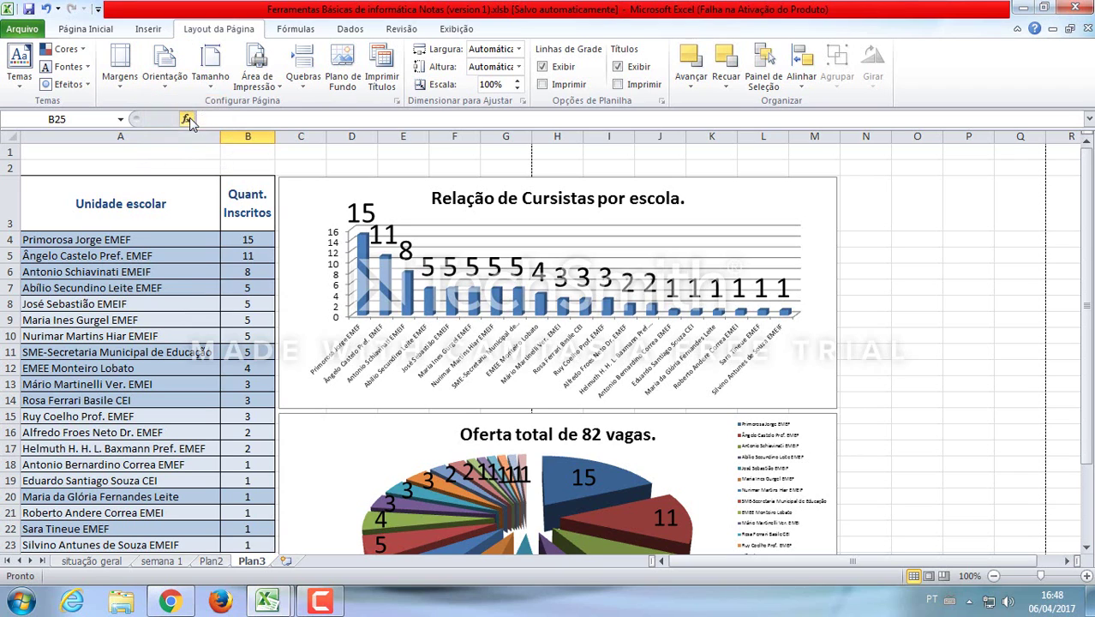
left_click(214, 54)
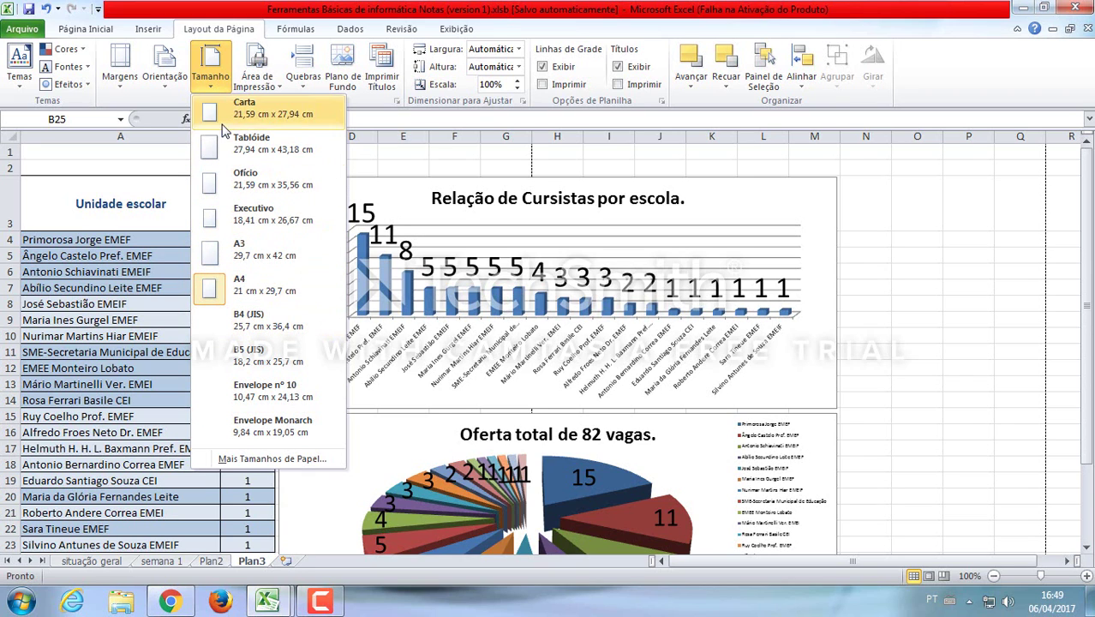
left_click(215, 293)
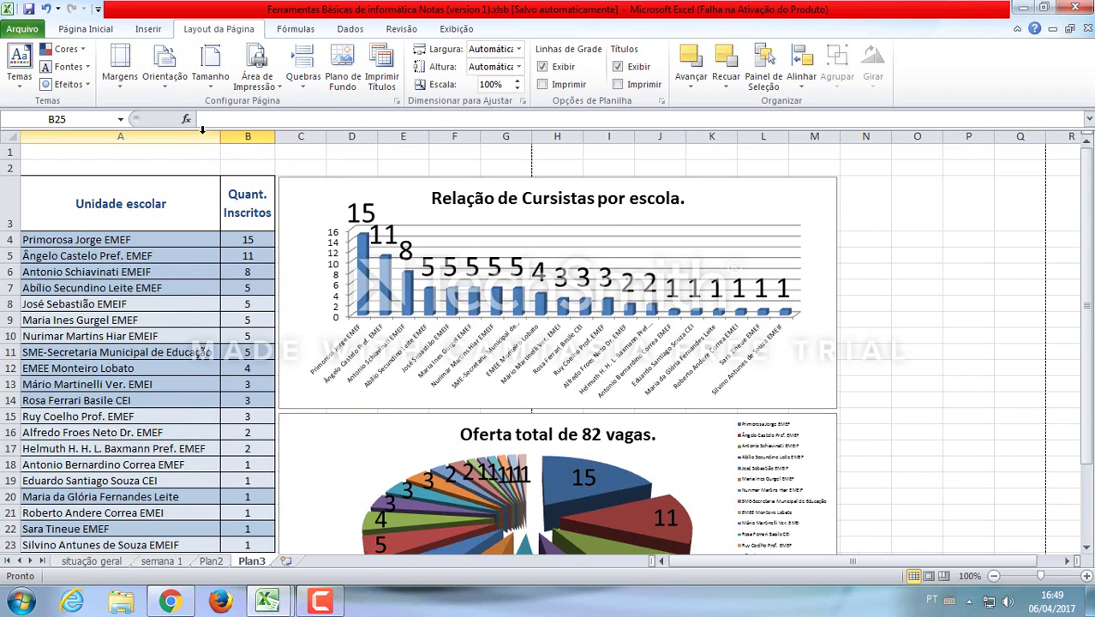
In Page Break Preview, move the vertical page break to the charts' right edge at column M so everything fits on one page
left_click(455, 30)
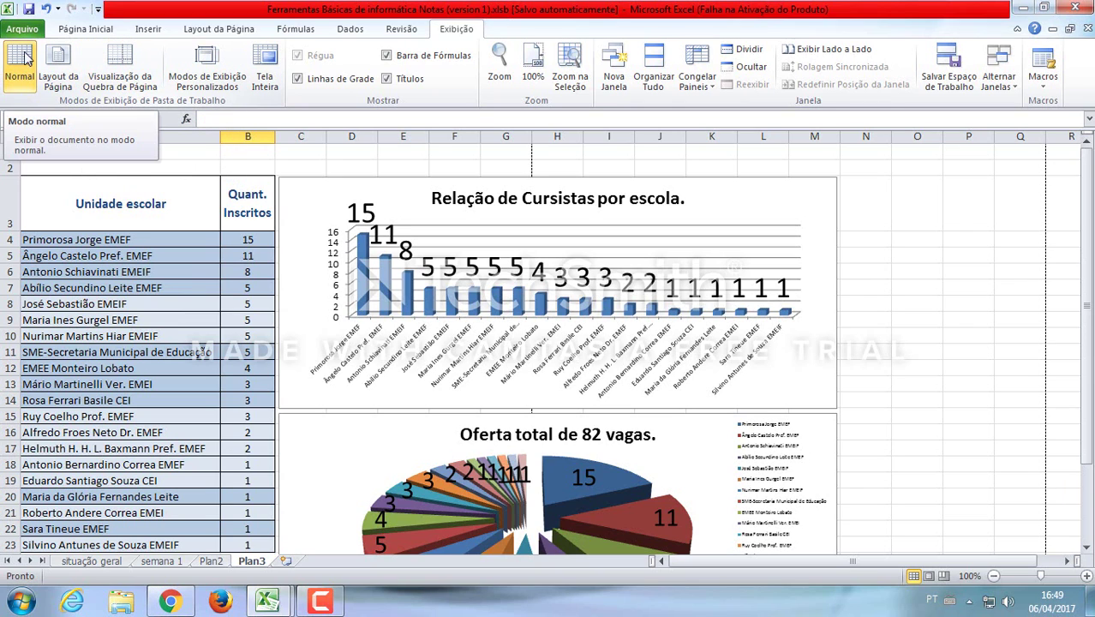
left_click(127, 58)
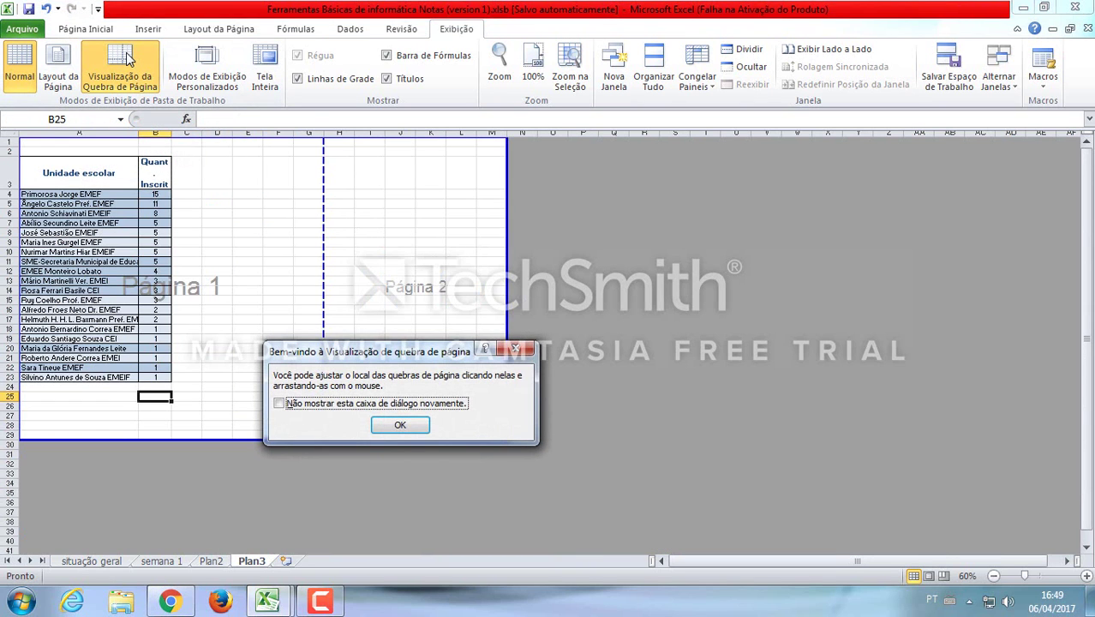
left_click(400, 425)
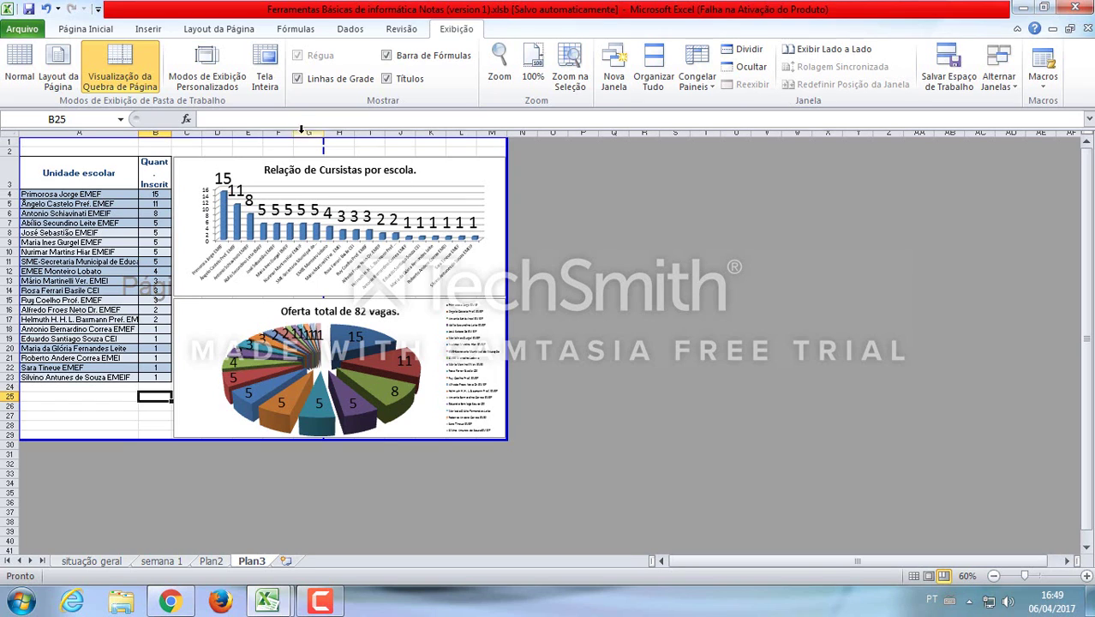
left_click(90, 424)
left_click(64, 454)
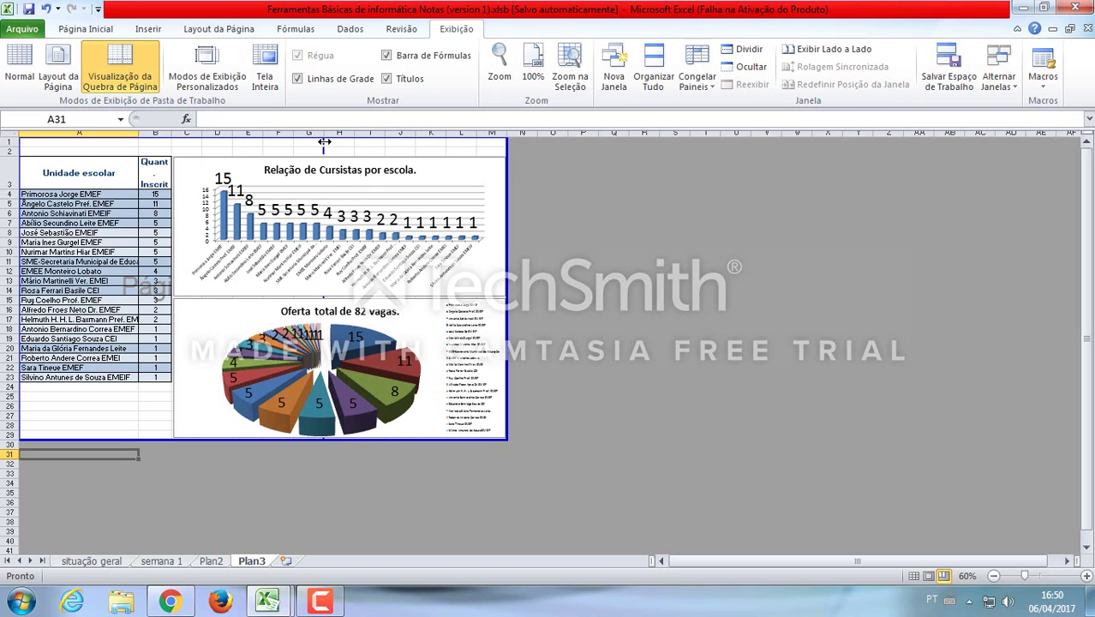
mouse_move(322, 146)
left_mouse_down()
mouse_move(378, 146)
mouse_move(324, 150)
left_mouse_up()
left_click_drag(322, 146, 502, 147)
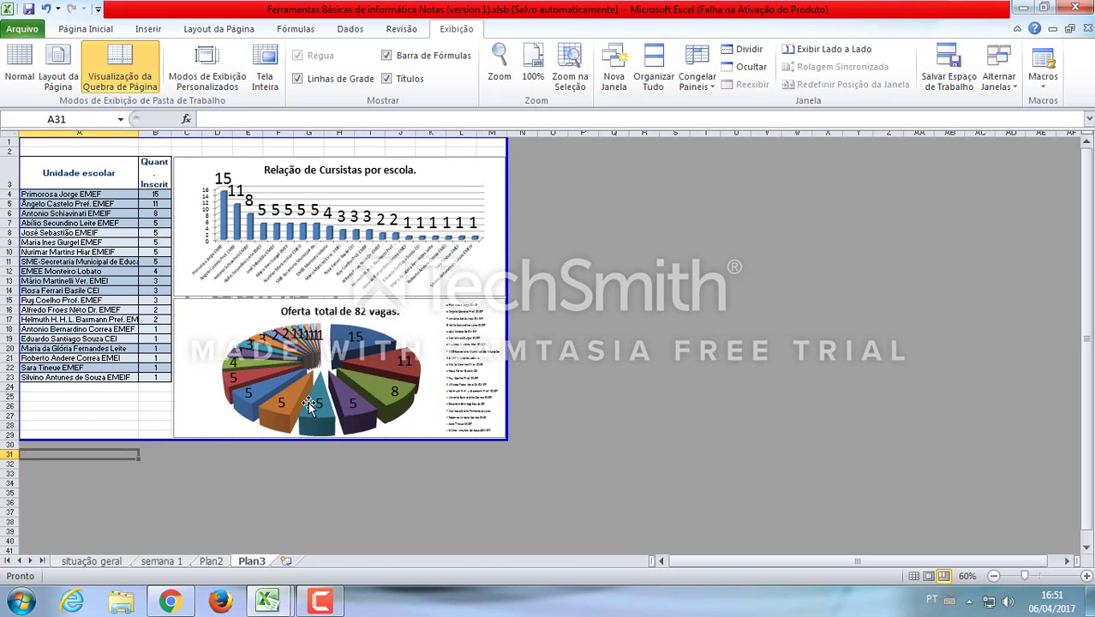
Set the sheet's page orientation to landscape (Paisagem)
mouse_move(326, 415)
left_click(222, 30)
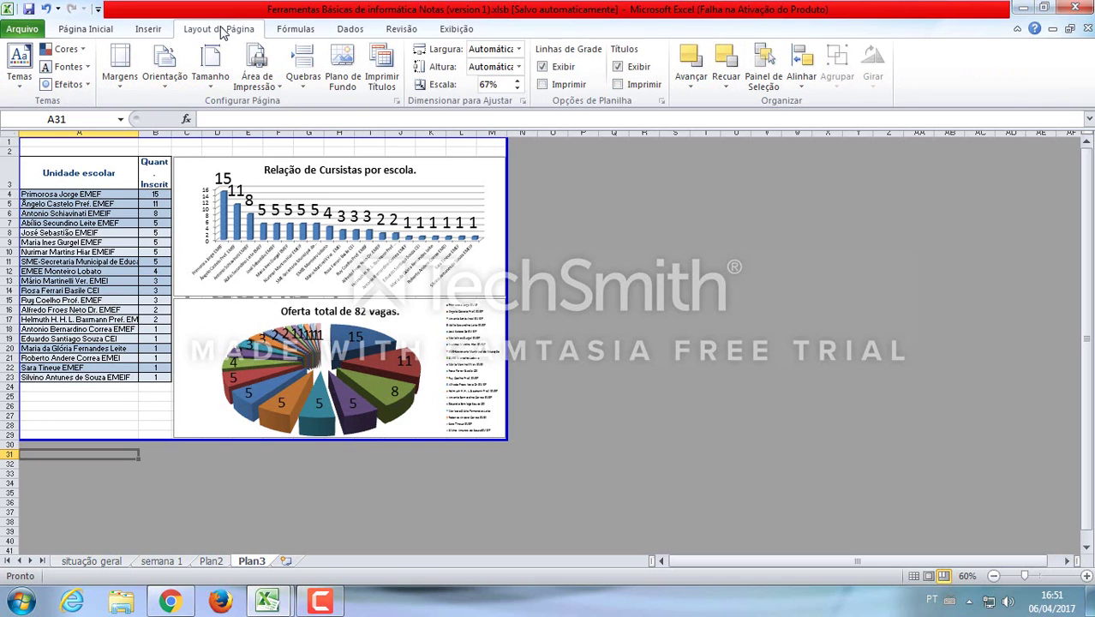
left_click(169, 72)
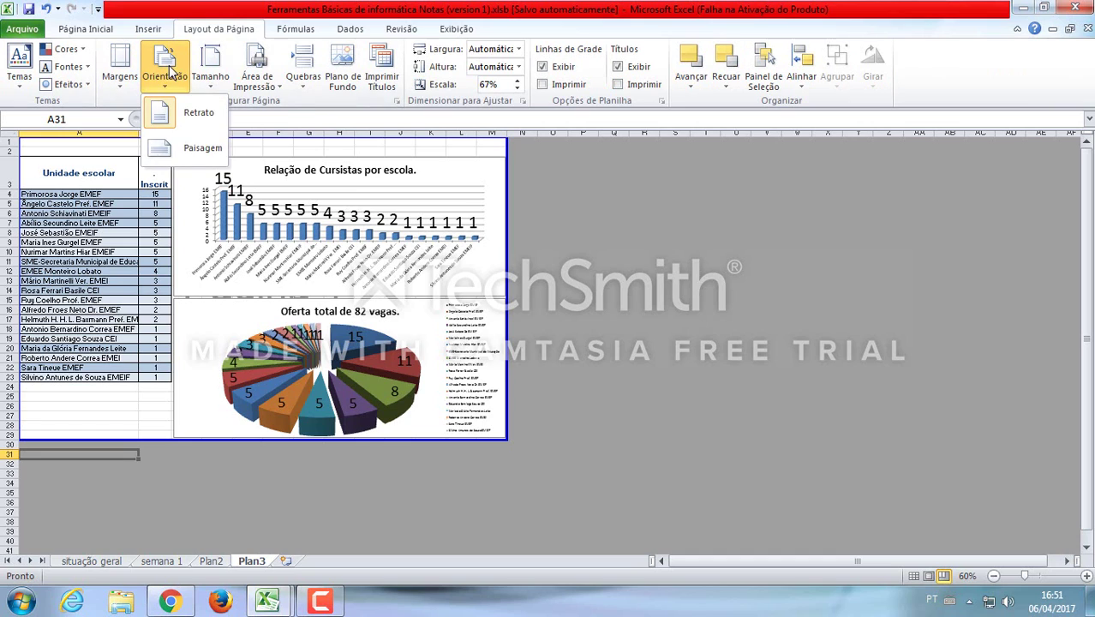
left_click(194, 153)
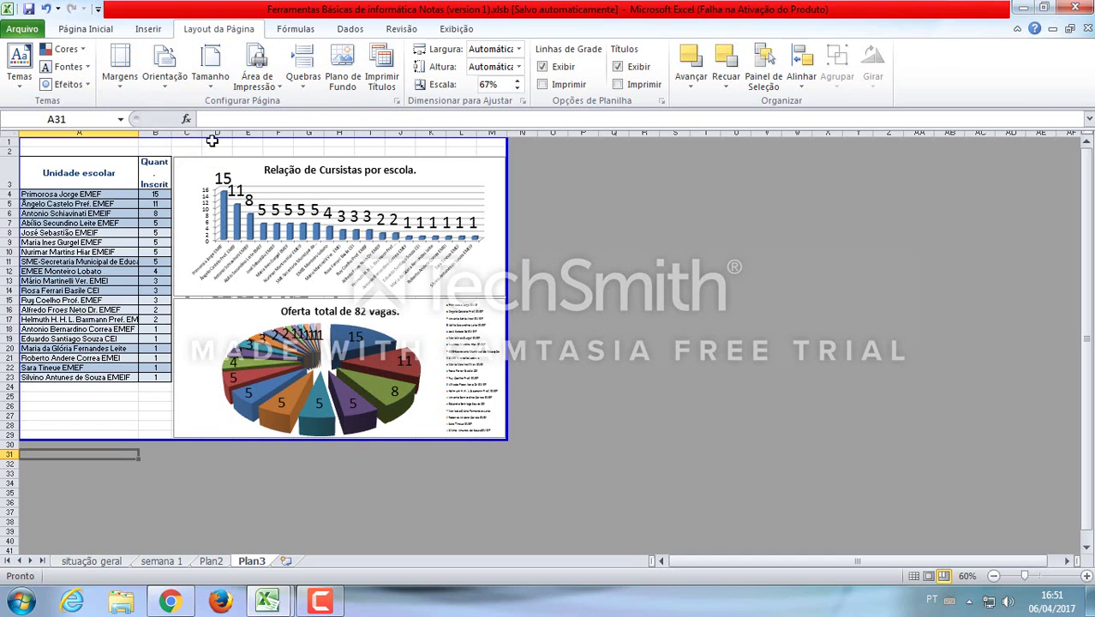
left_click(456, 29)
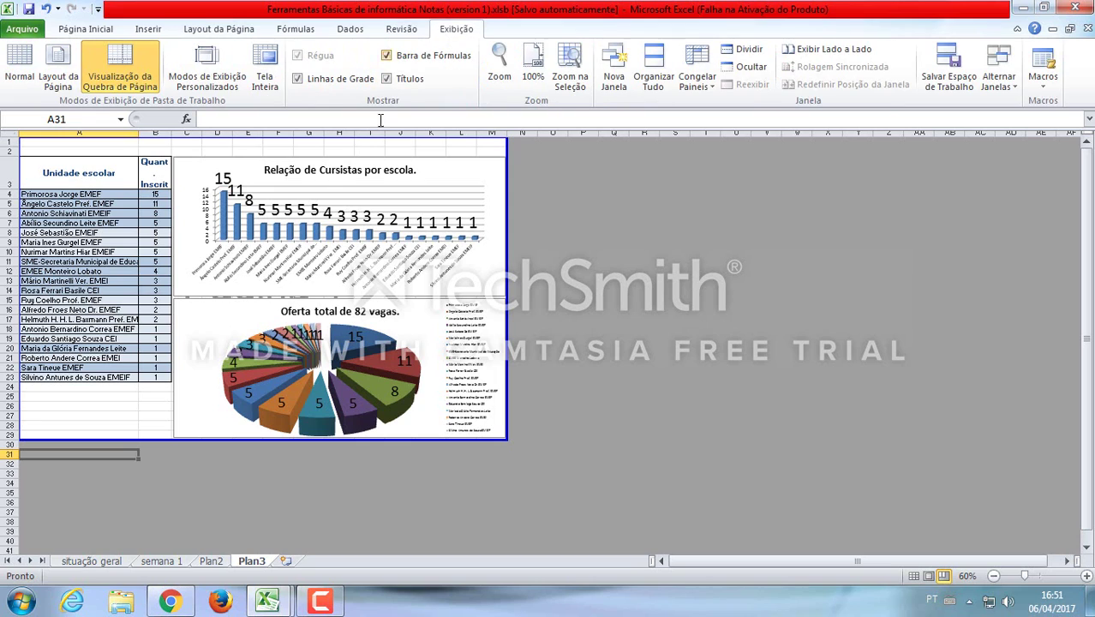
left_click(113, 407)
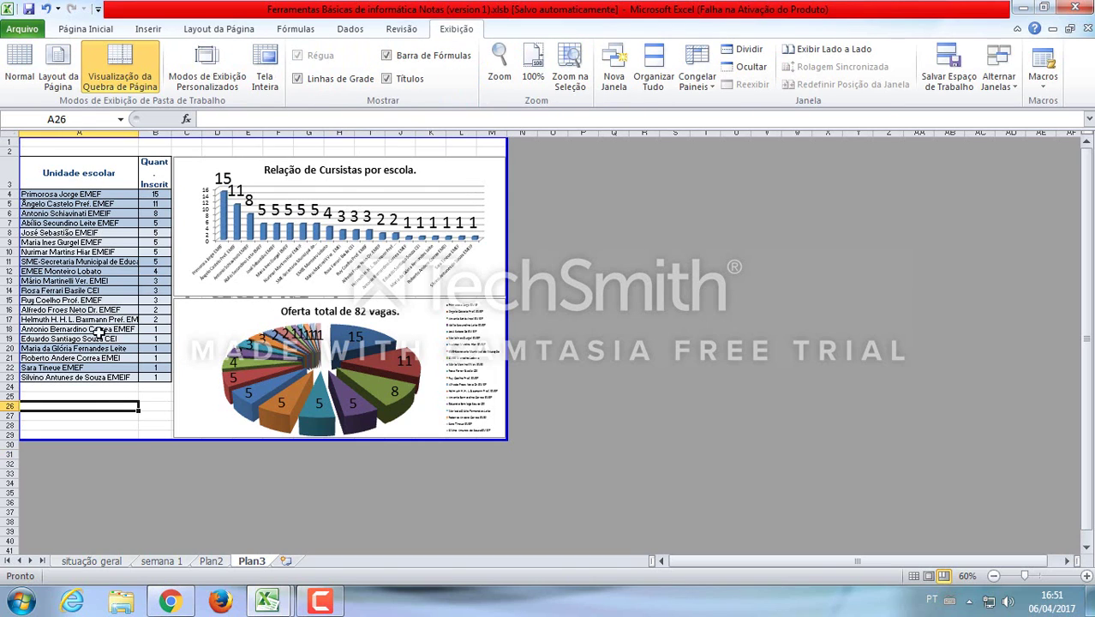
left_click(142, 425)
left_click(130, 358)
left_click(81, 180)
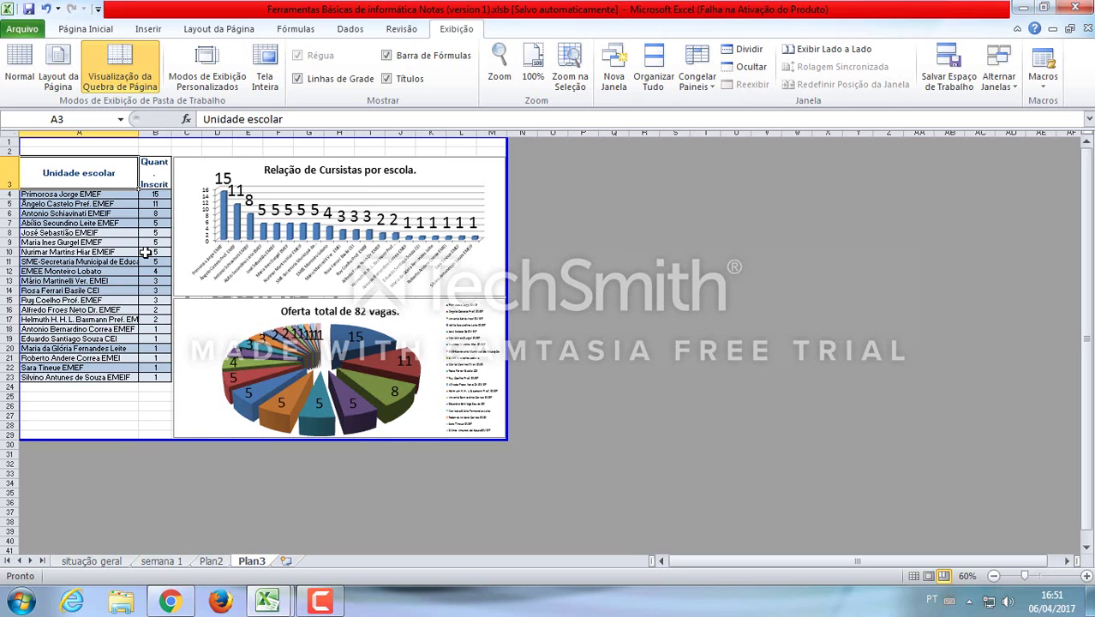
left_click(120, 397)
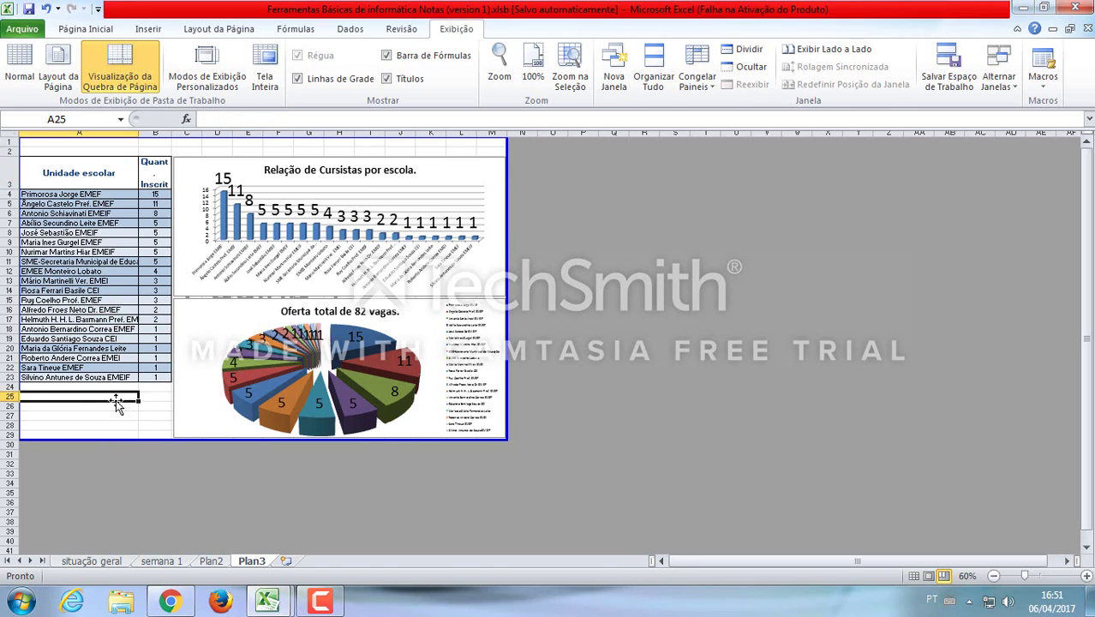
left_click(104, 418)
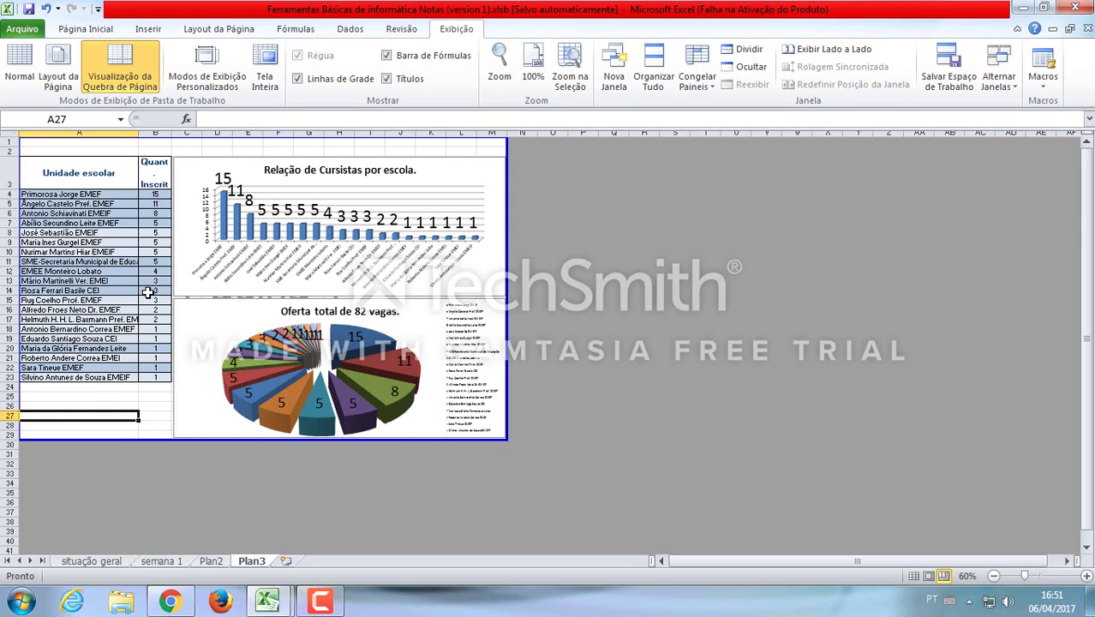
left_click(154, 196)
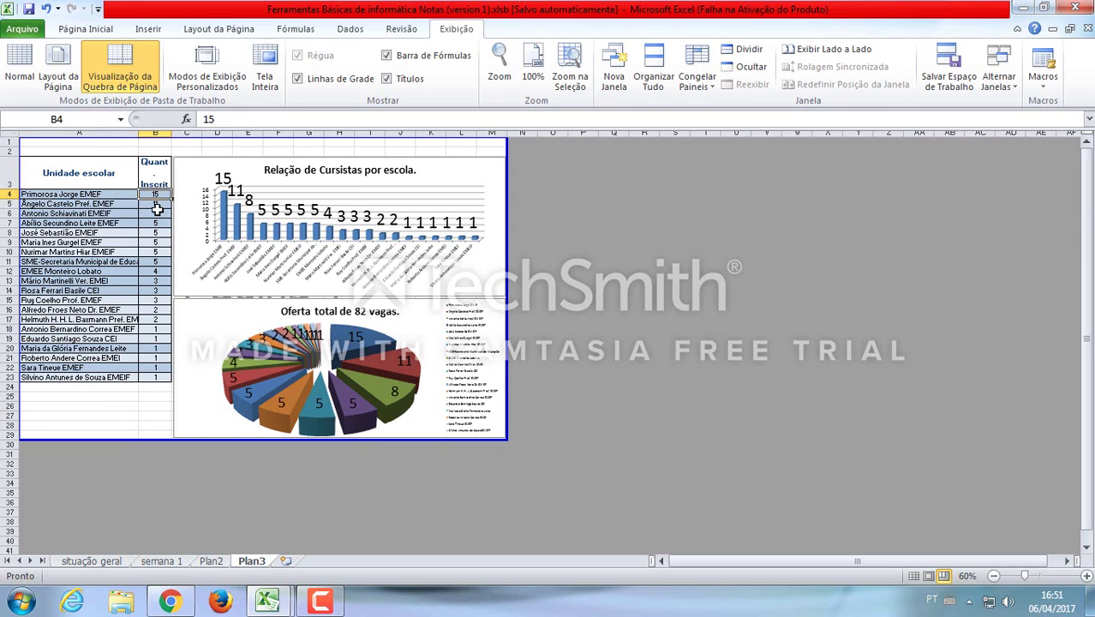
left_click(103, 415)
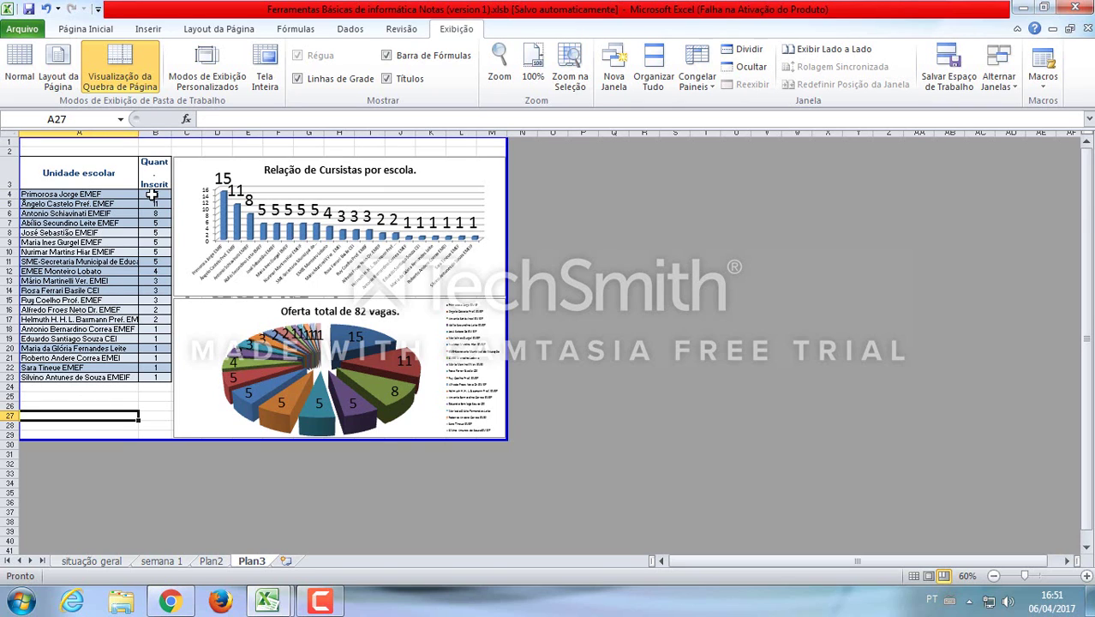
Return the sheet to Normal view at 85% zoom and select the enrolment counts in B4:B23
left_click_drag(155, 196, 152, 378)
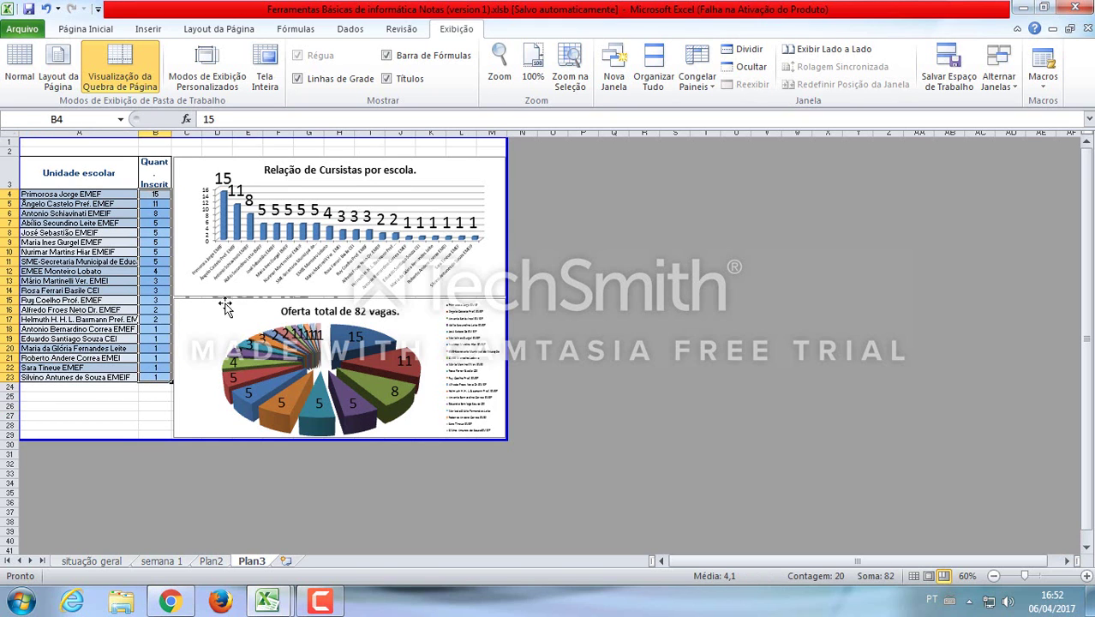
left_click(21, 68)
scroll(247, 288, "down", 1)
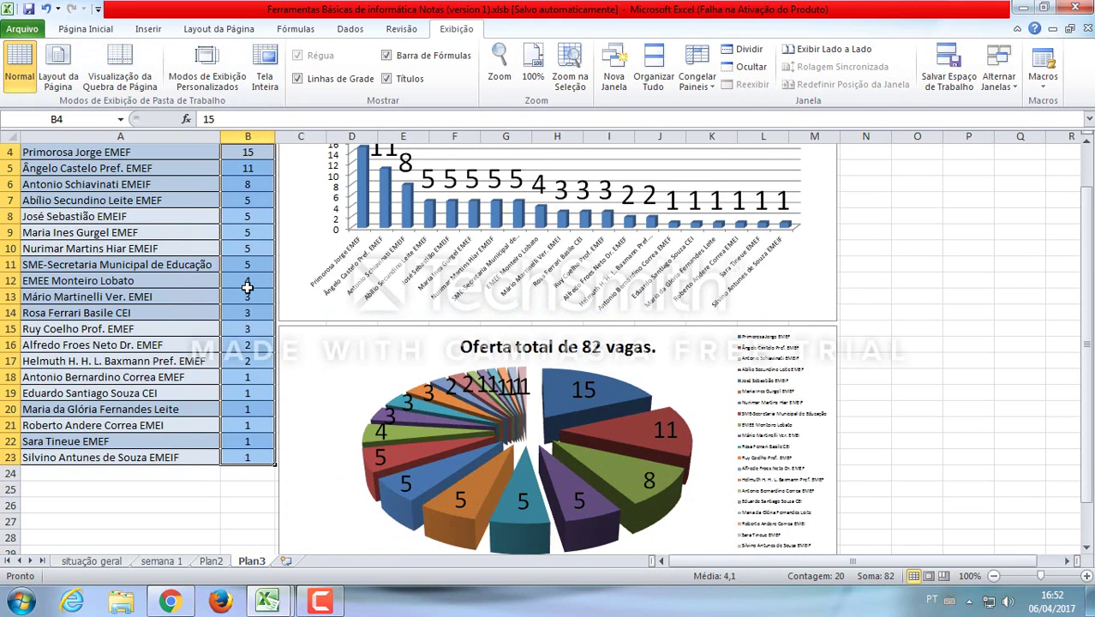
scroll(247, 288, "up", 1)
scroll(247, 288, "down", 1)
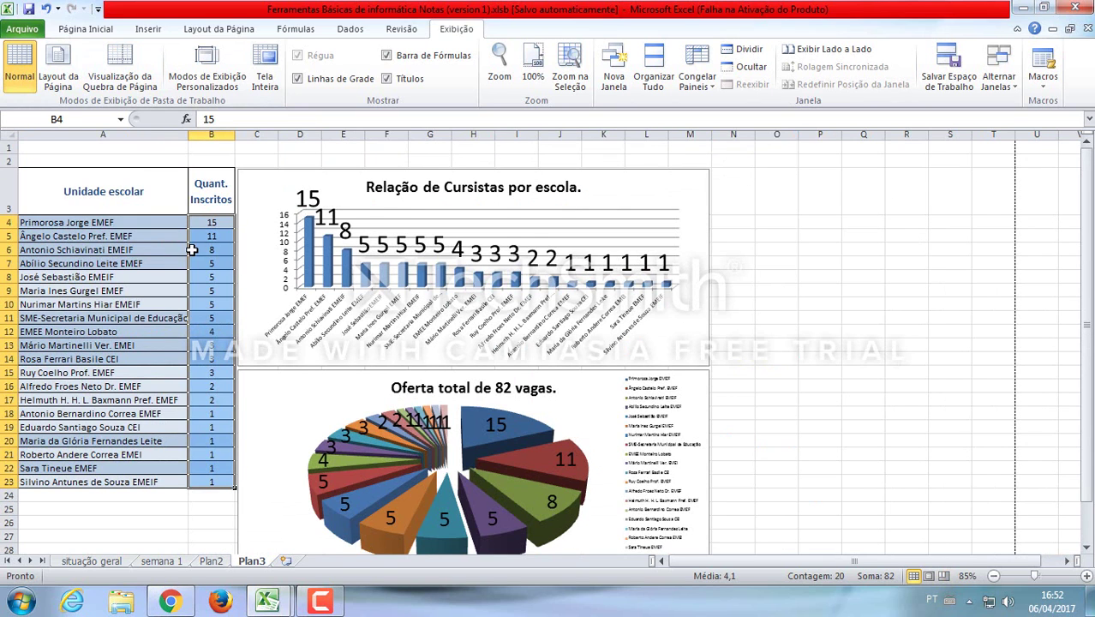
left_click(207, 225)
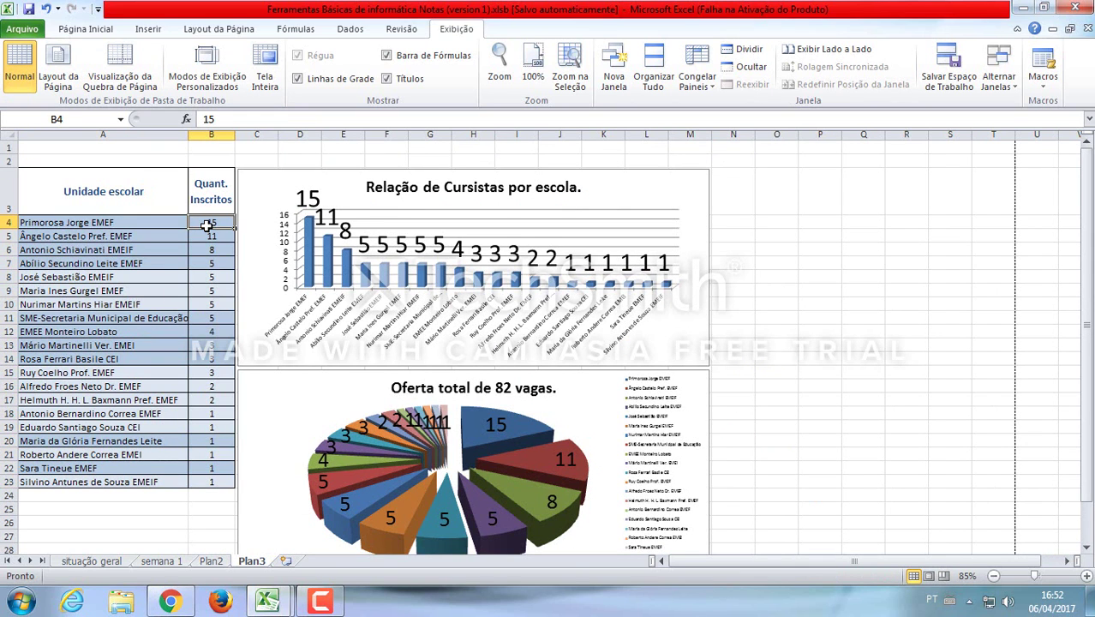
left_click_drag(206, 225, 197, 483)
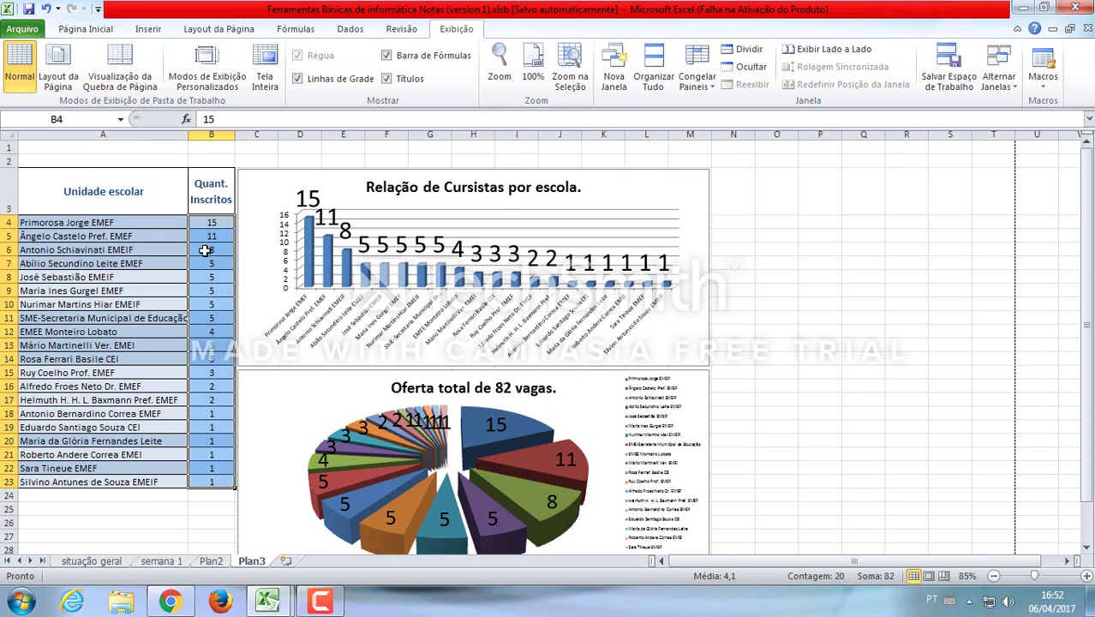
left_click(110, 317)
left_click(106, 361)
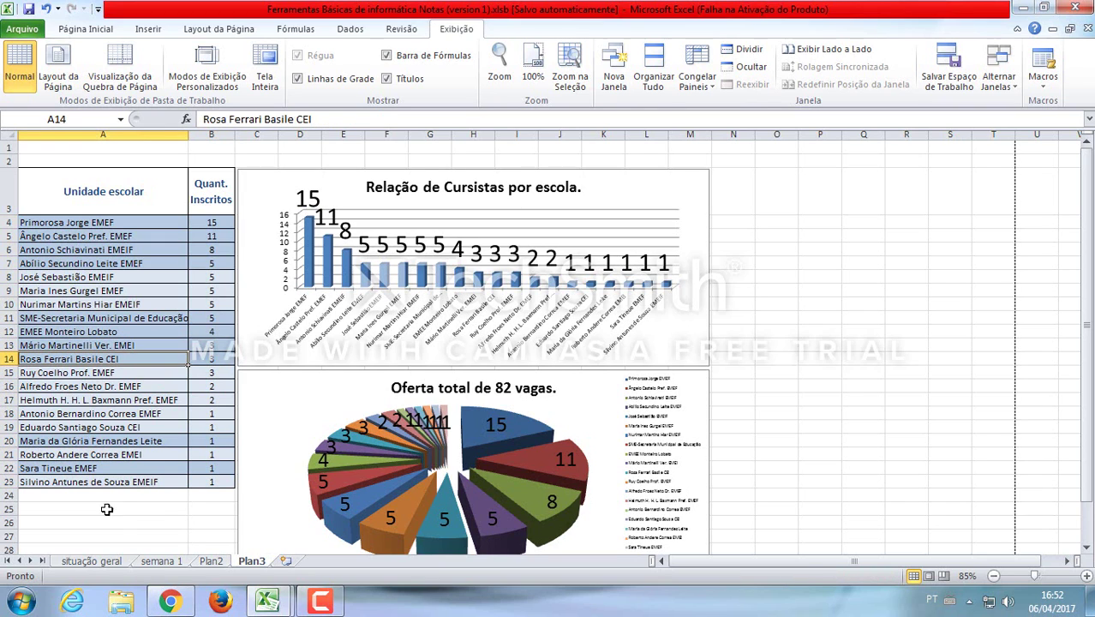
left_click(139, 509)
double_click(154, 509)
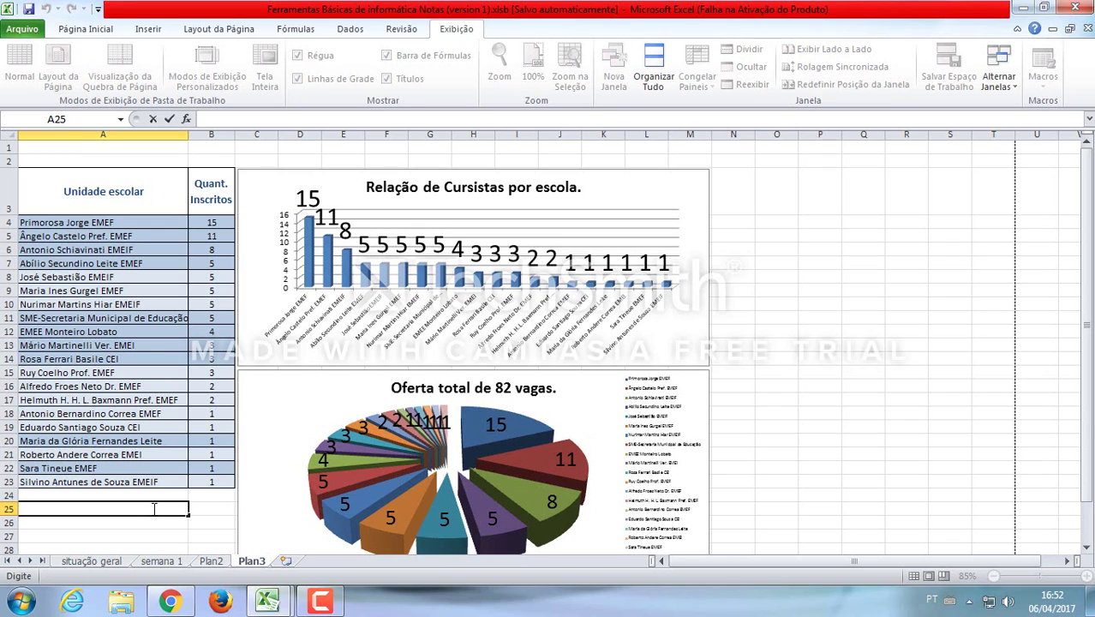
left_click(148, 378)
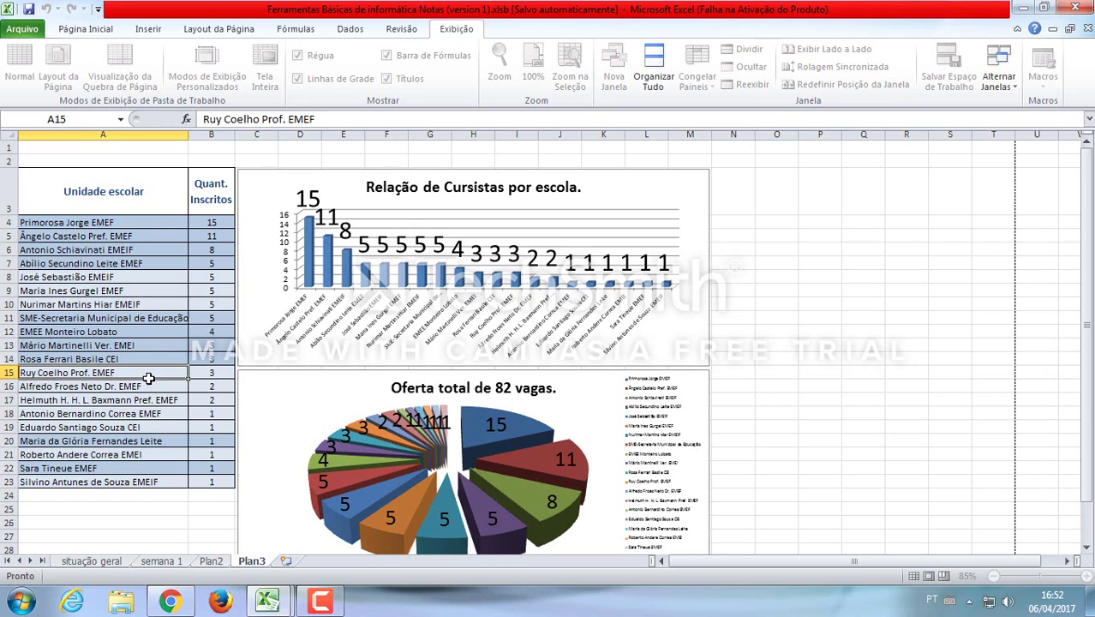
Check the average, count and sum of the enrolment figures for B4:B23 and for the first three schools, B4:B6
left_click(206, 222)
left_click_drag(206, 221, 212, 480)
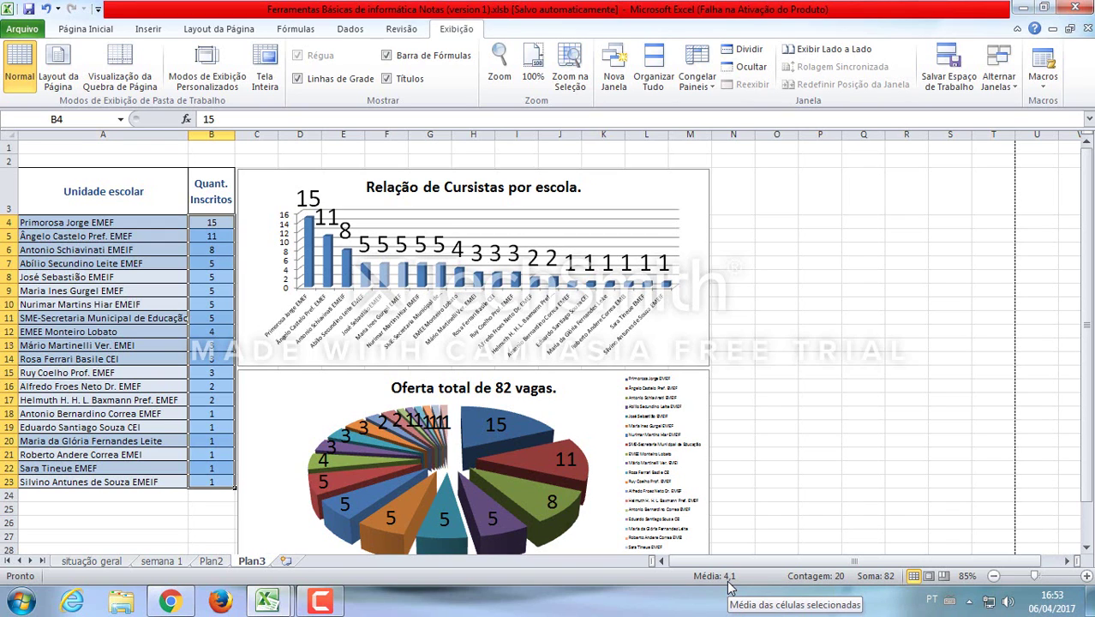
left_click(208, 317)
left_click_drag(222, 221, 217, 251)
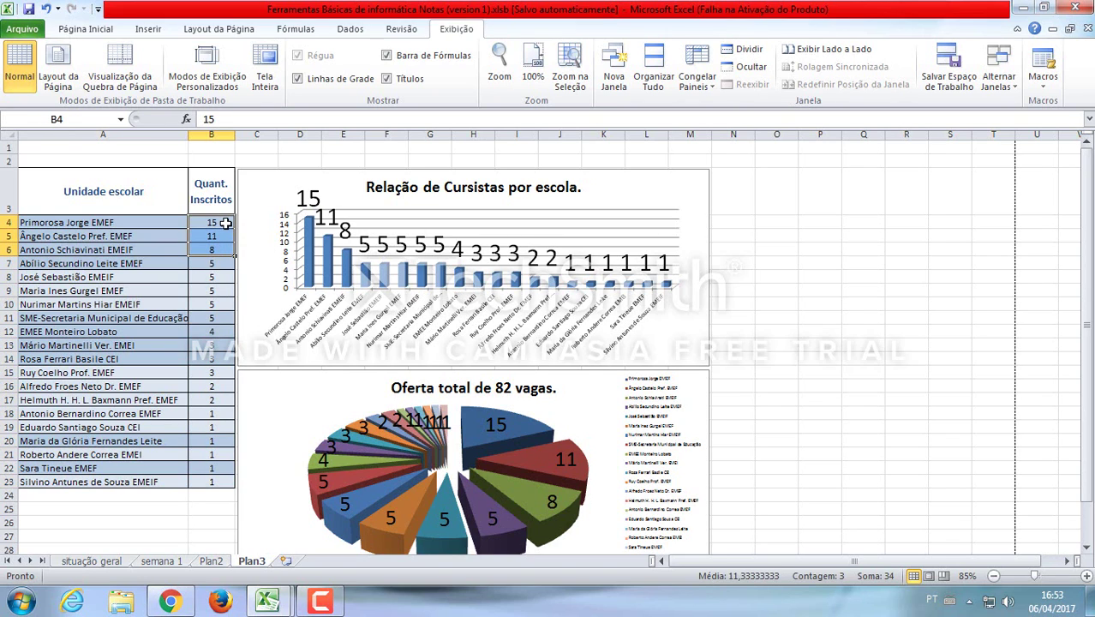